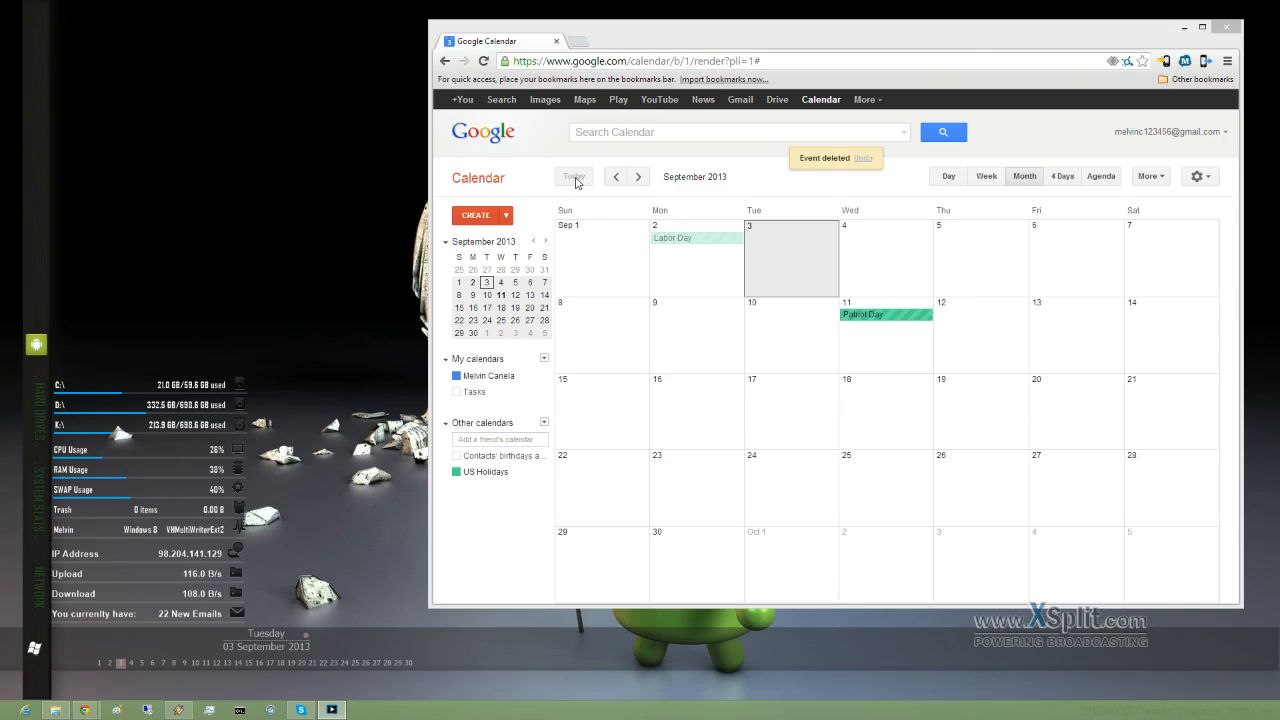
Step: Cycle through day, week, month, 4-day and agenda views, then return to today's month
click(934, 176)
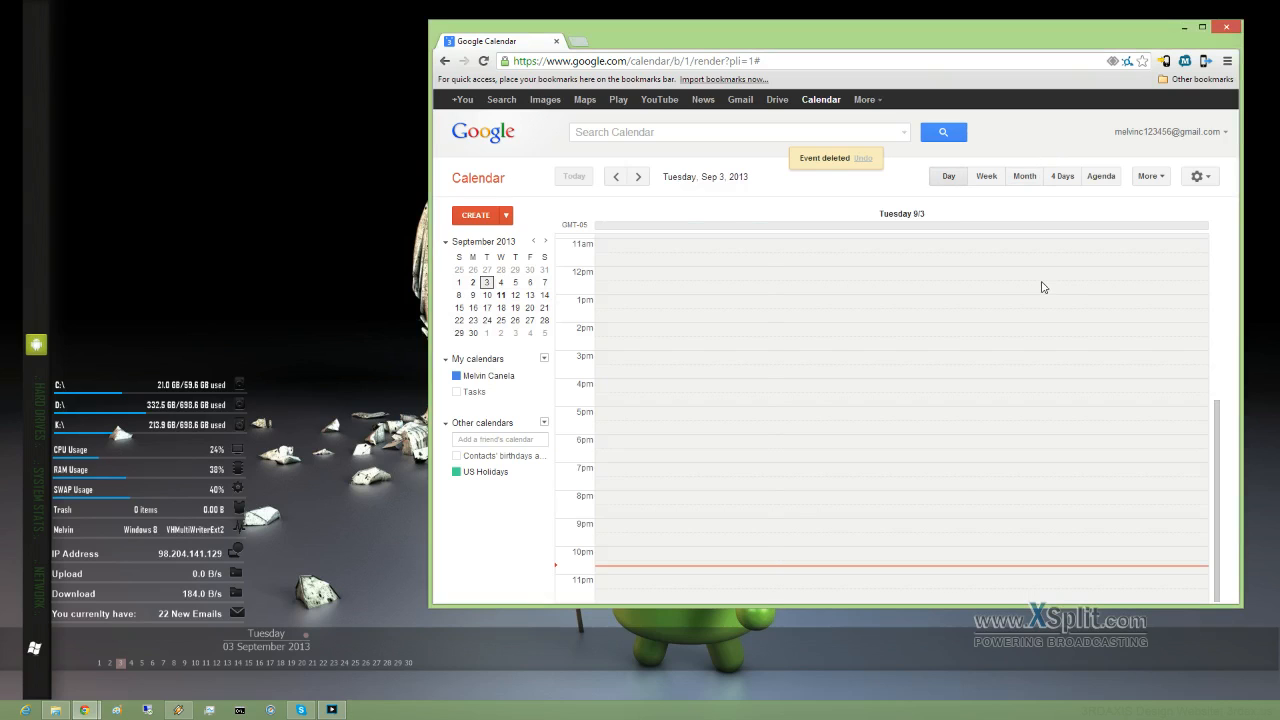
key(w)
key(m)
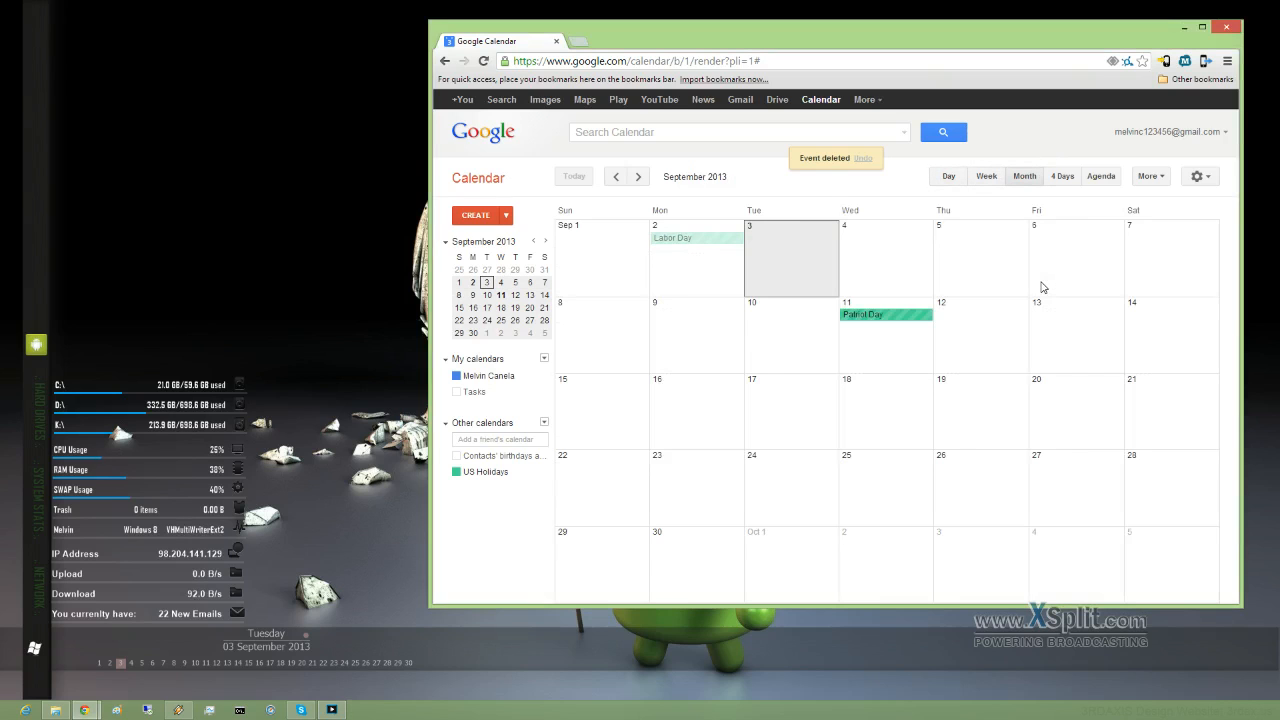
key(x)
key(a)
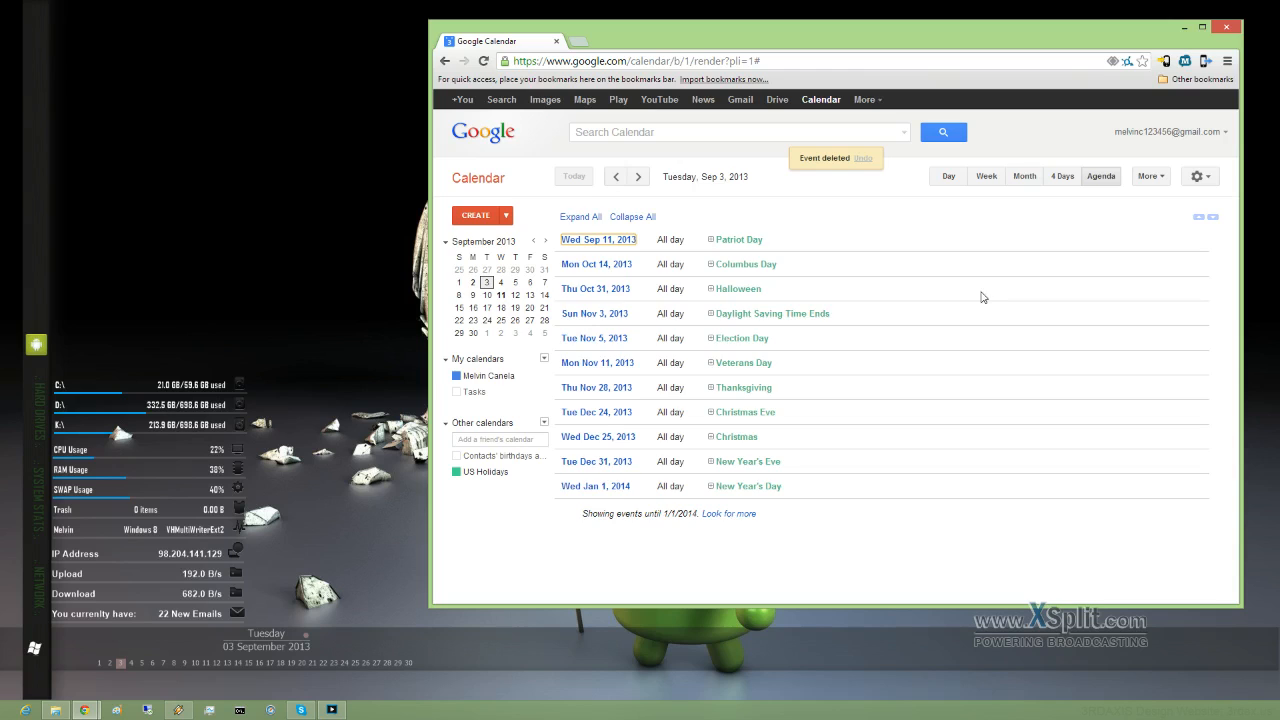
key(m)
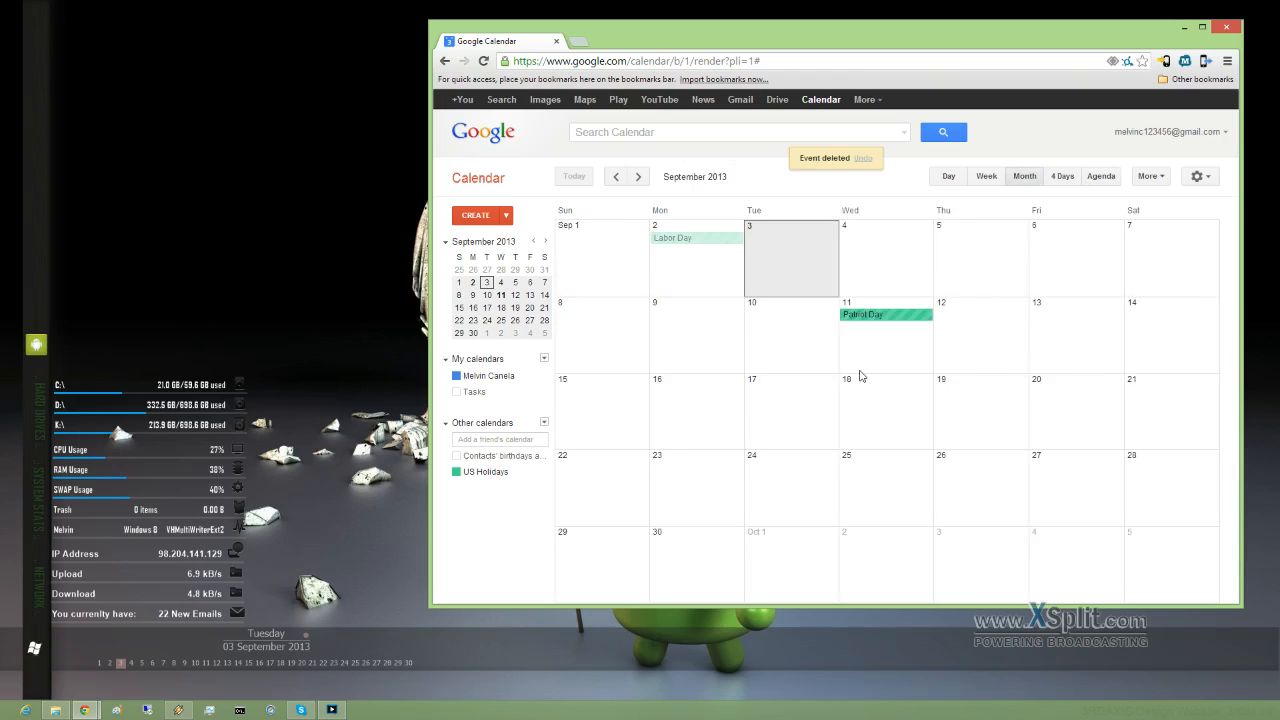
key(n)
key(n)
key(n)
key(n)
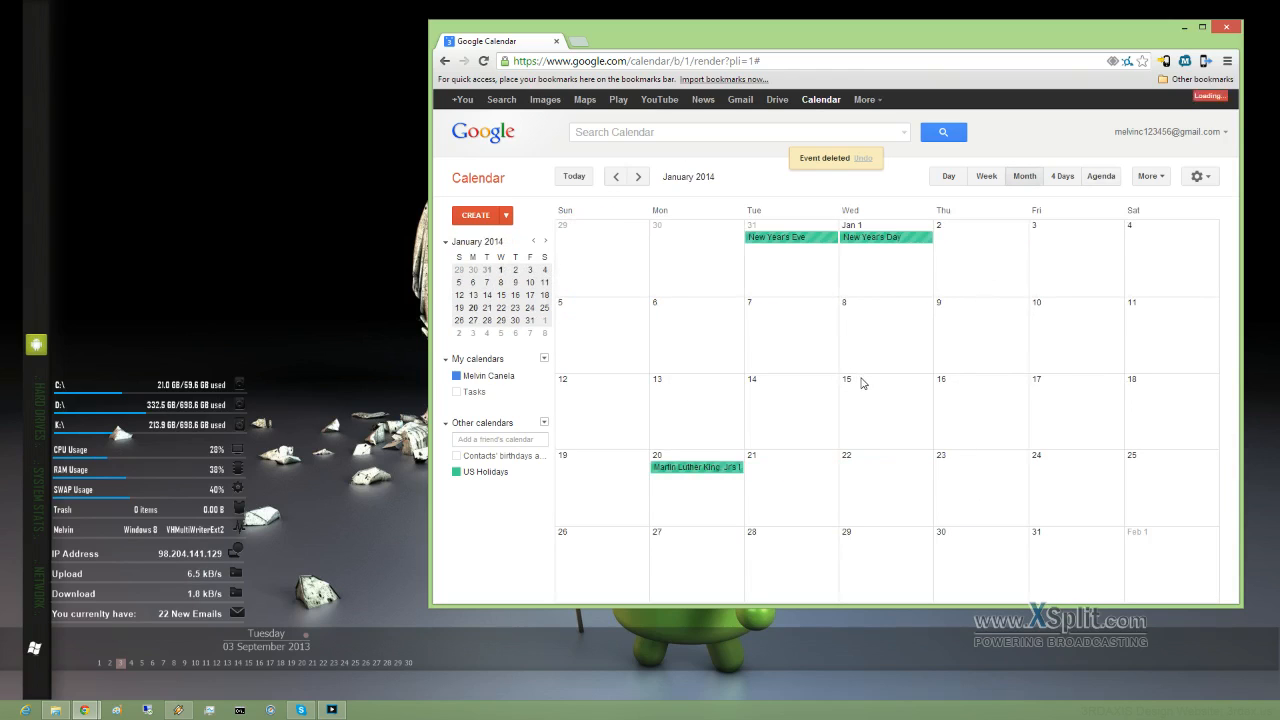
key(t)
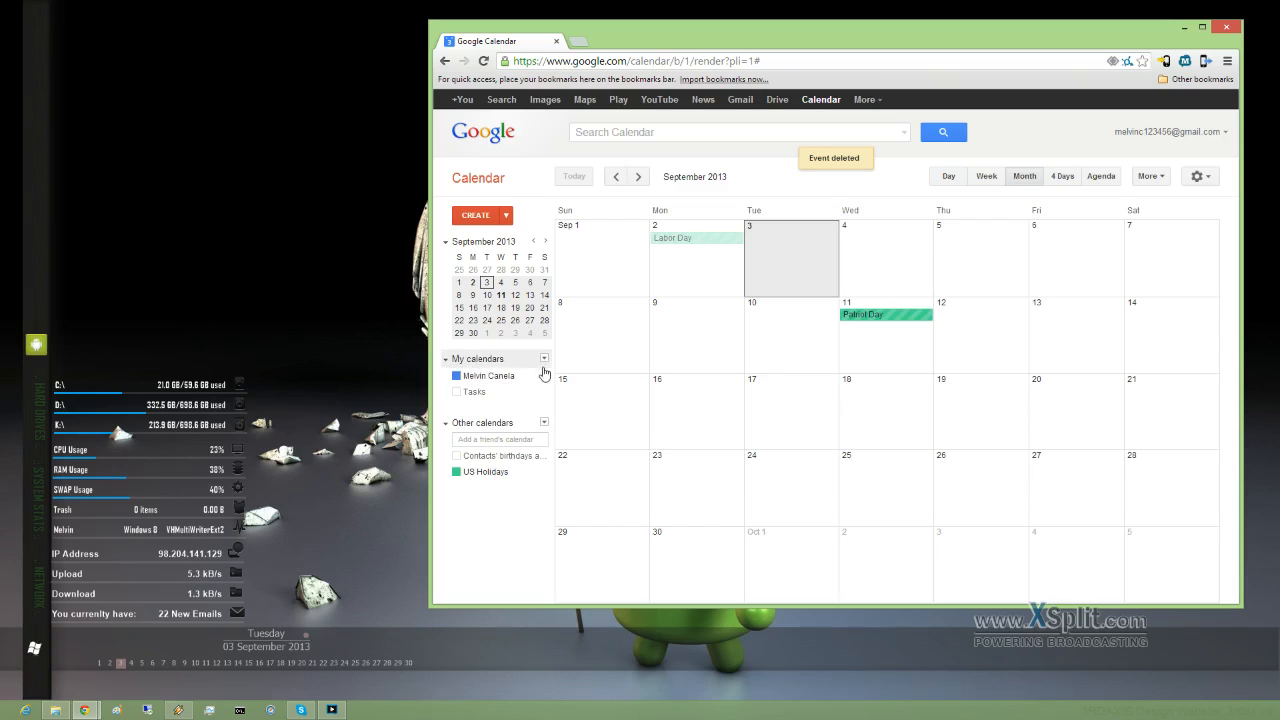
Step: Start a new calendar named 'Group' with the description 'group calendar'
click(545, 360)
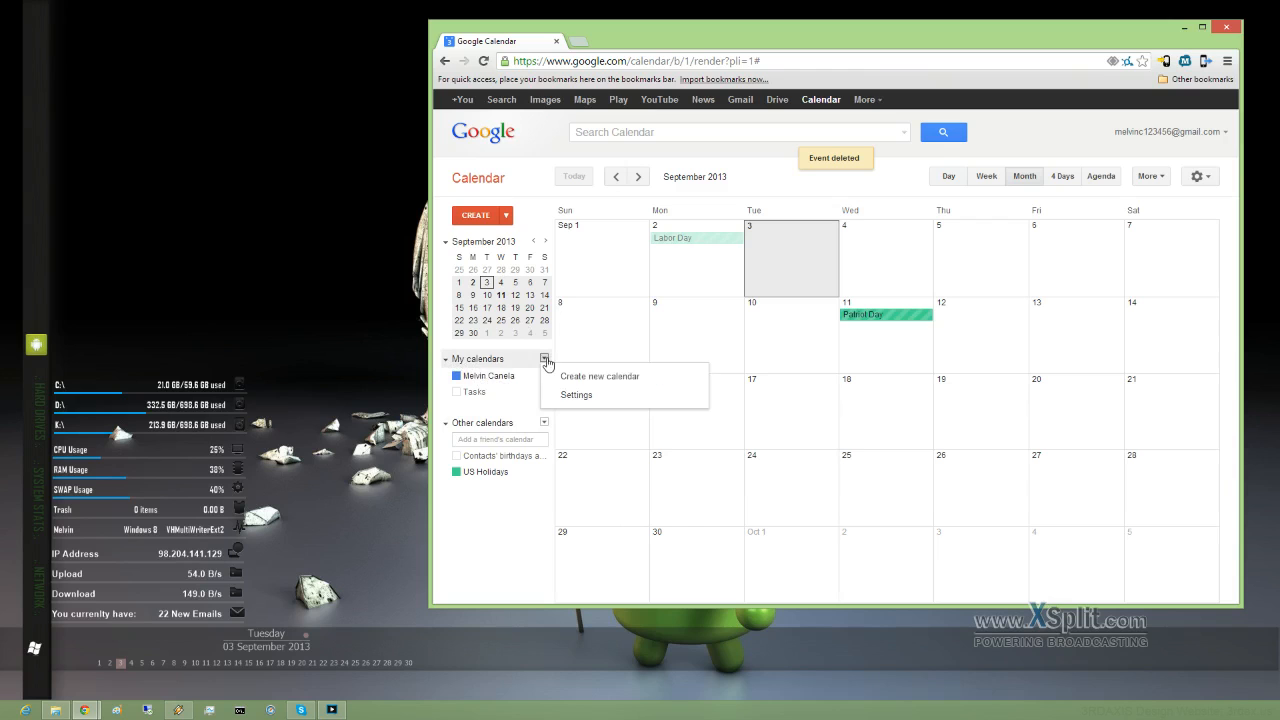
click(606, 380)
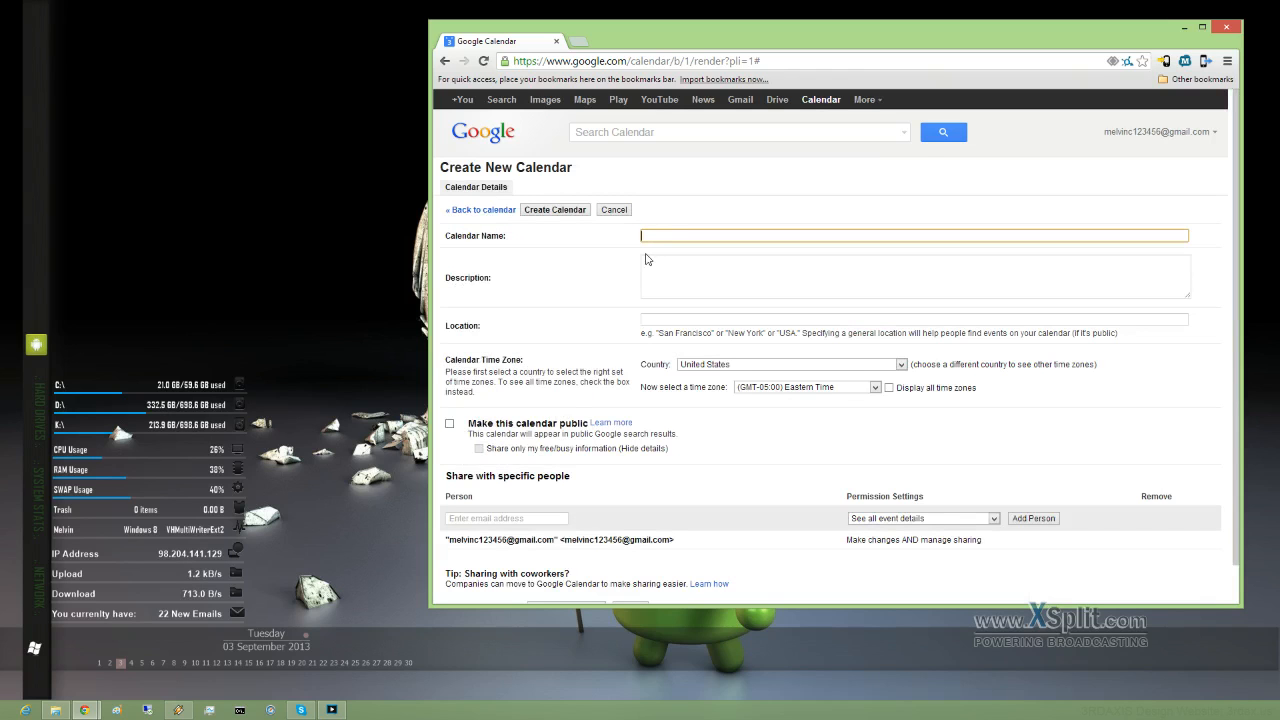
text(Group)
click(646, 259)
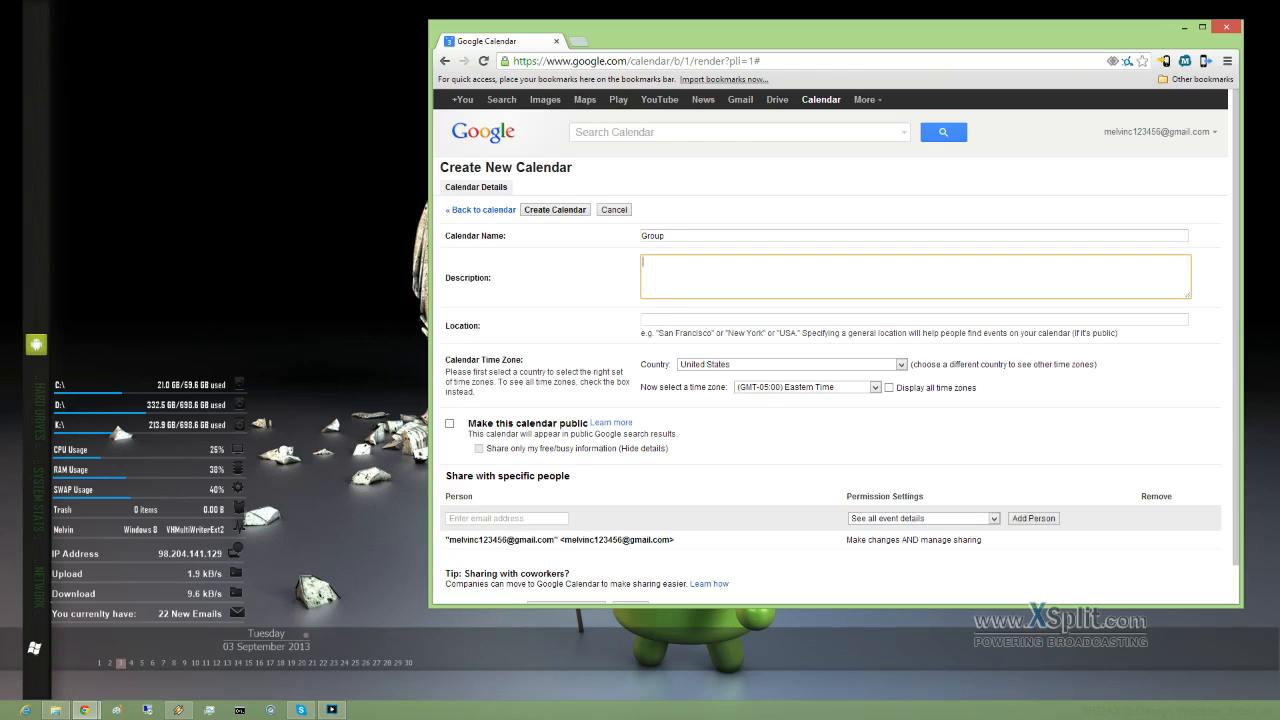
text(group calendar)
scroll(699, 429, down, 1)
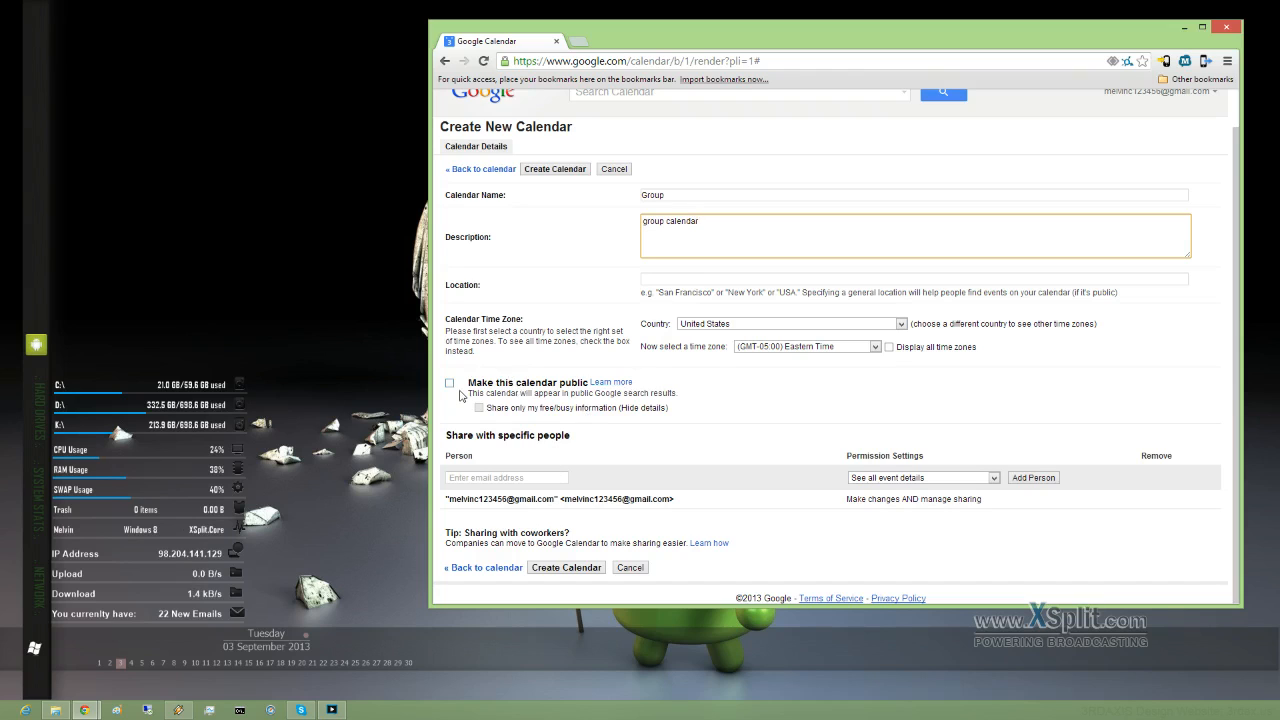
Step: Share the calendar with the suggested person, keeping their default permission
click(506, 477)
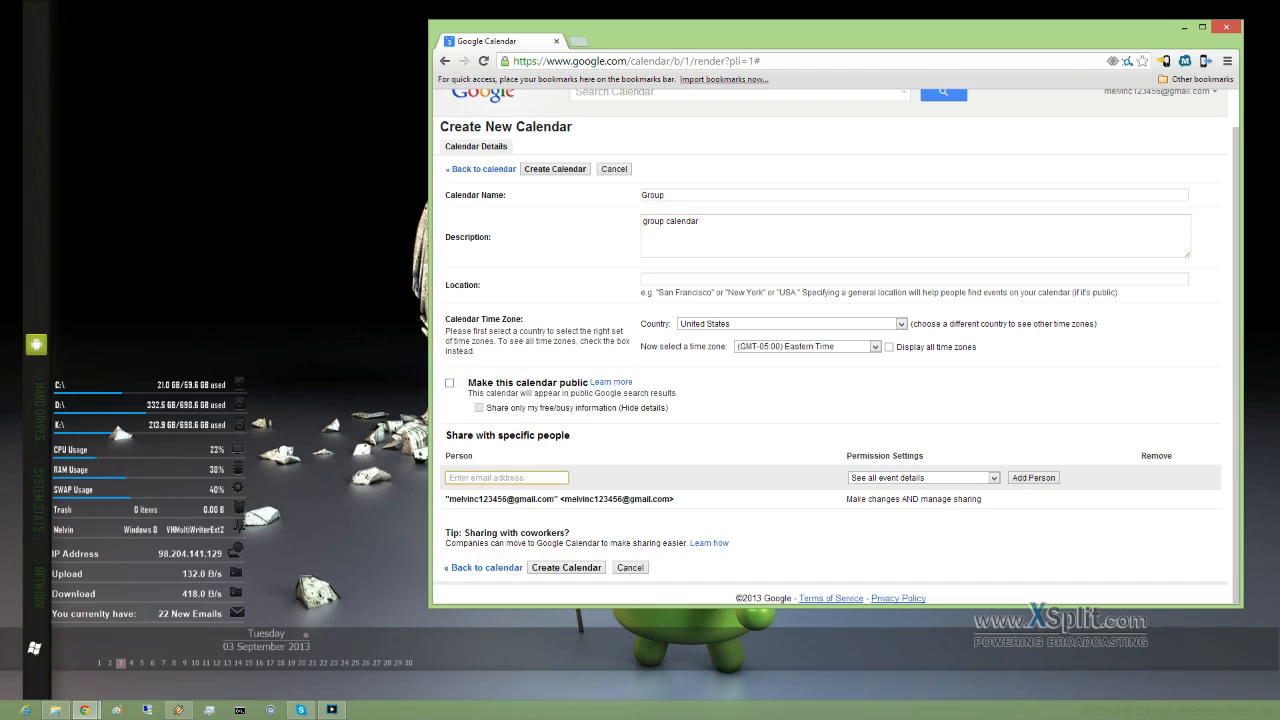
text(m)
click(518, 504)
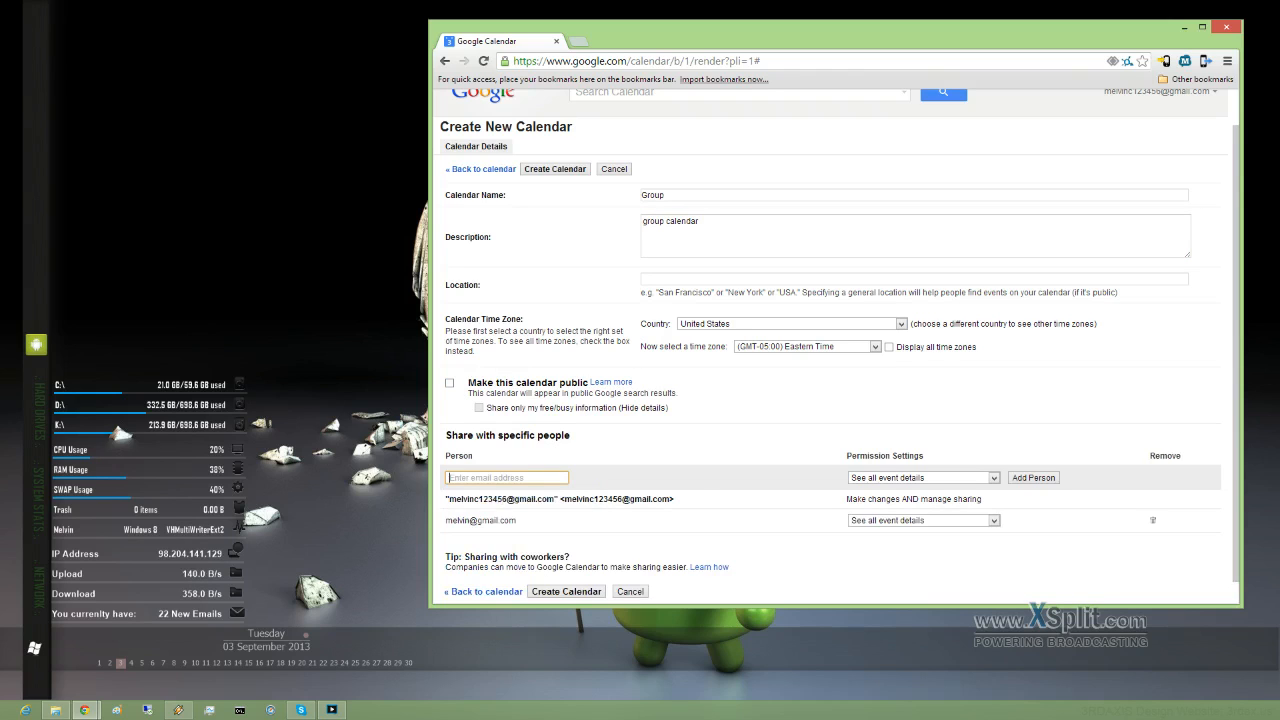
scroll(828, 560, down, 1)
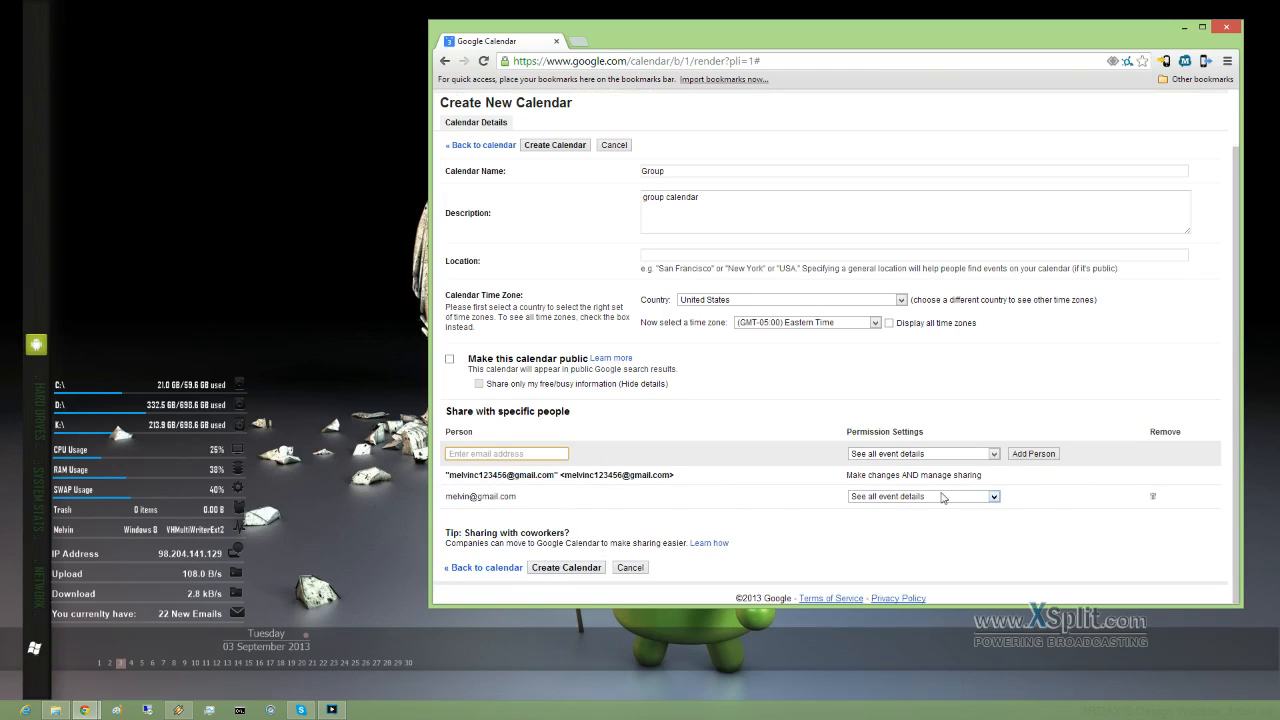
click(994, 497)
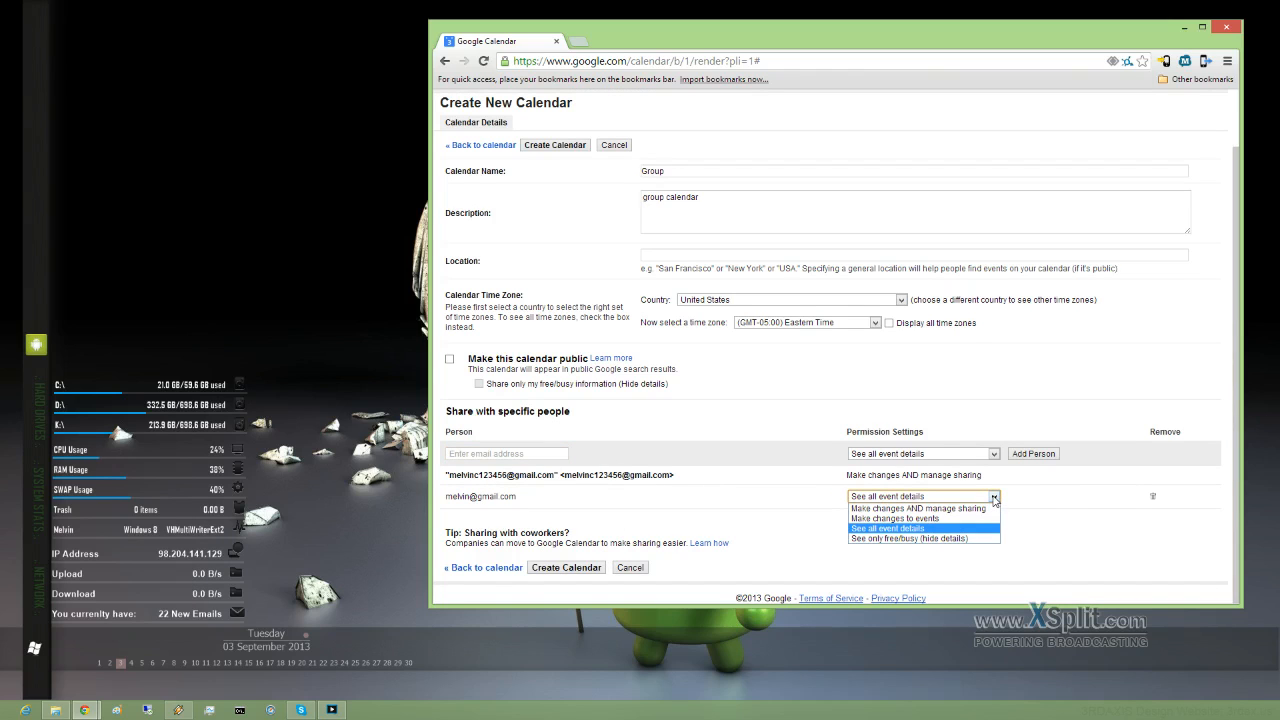
click(1050, 503)
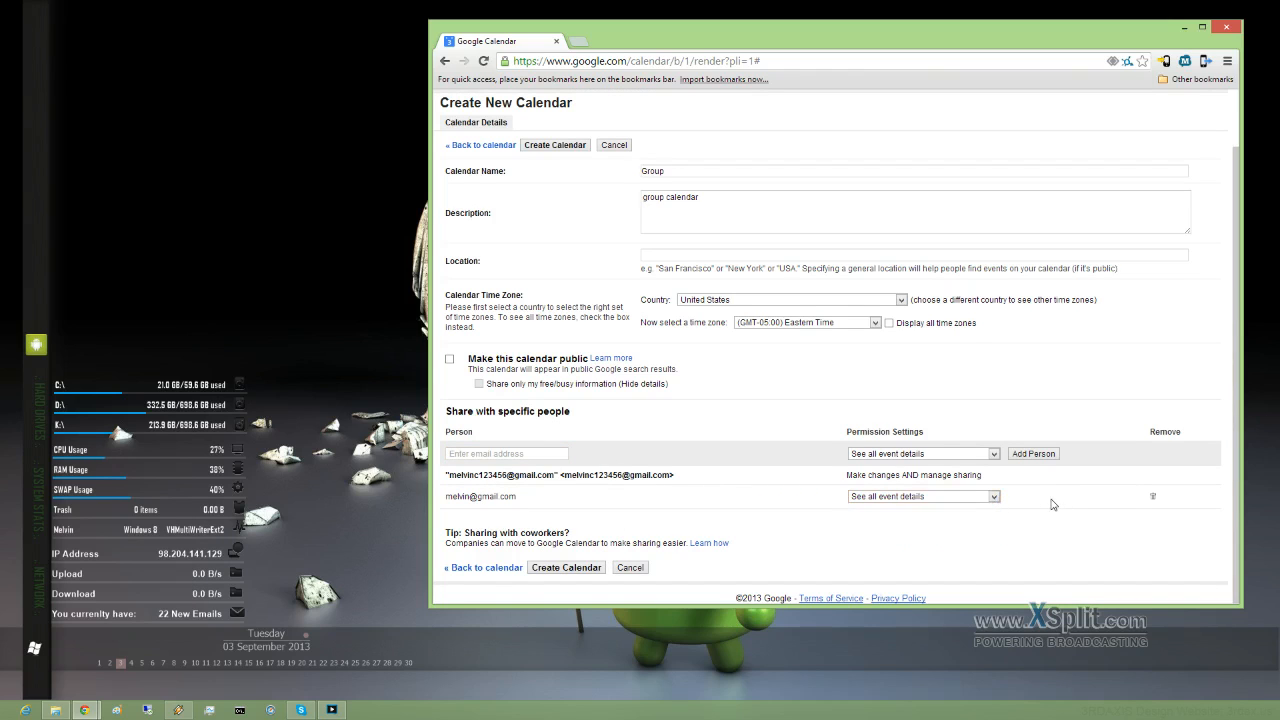
Step: Decline the discard prompt and create the Group calendar
click(482, 569)
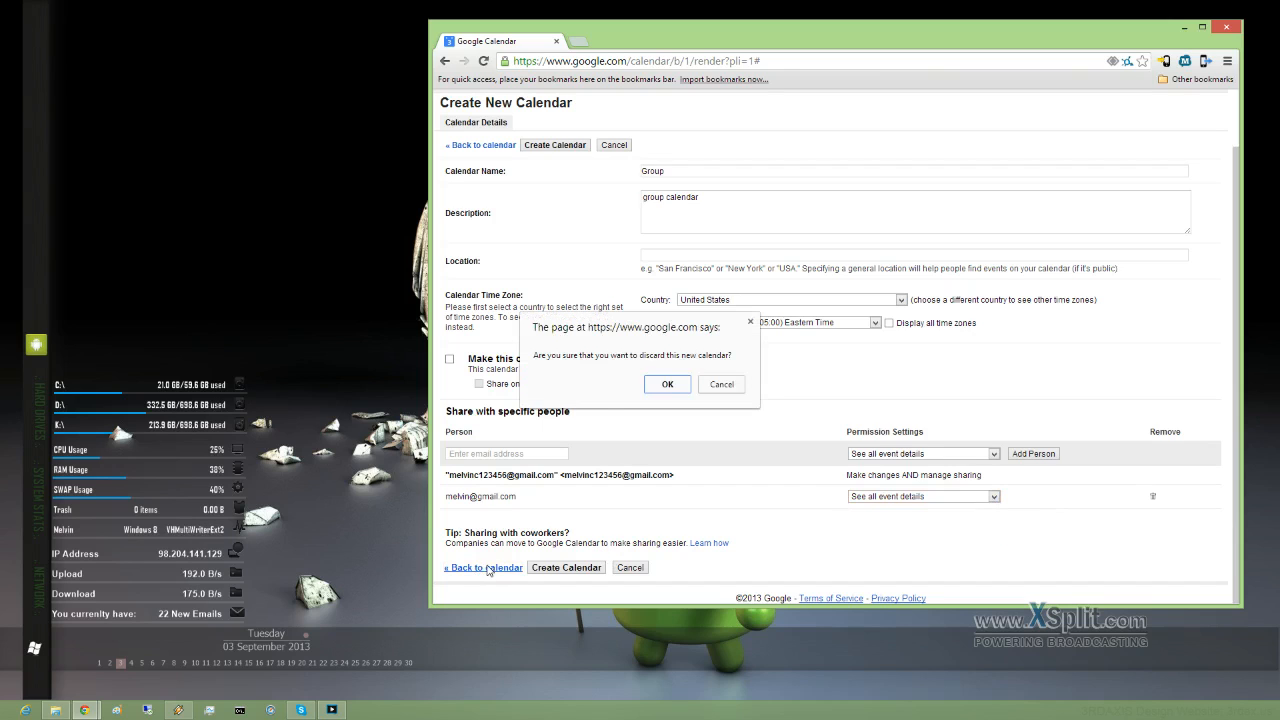
click(721, 384)
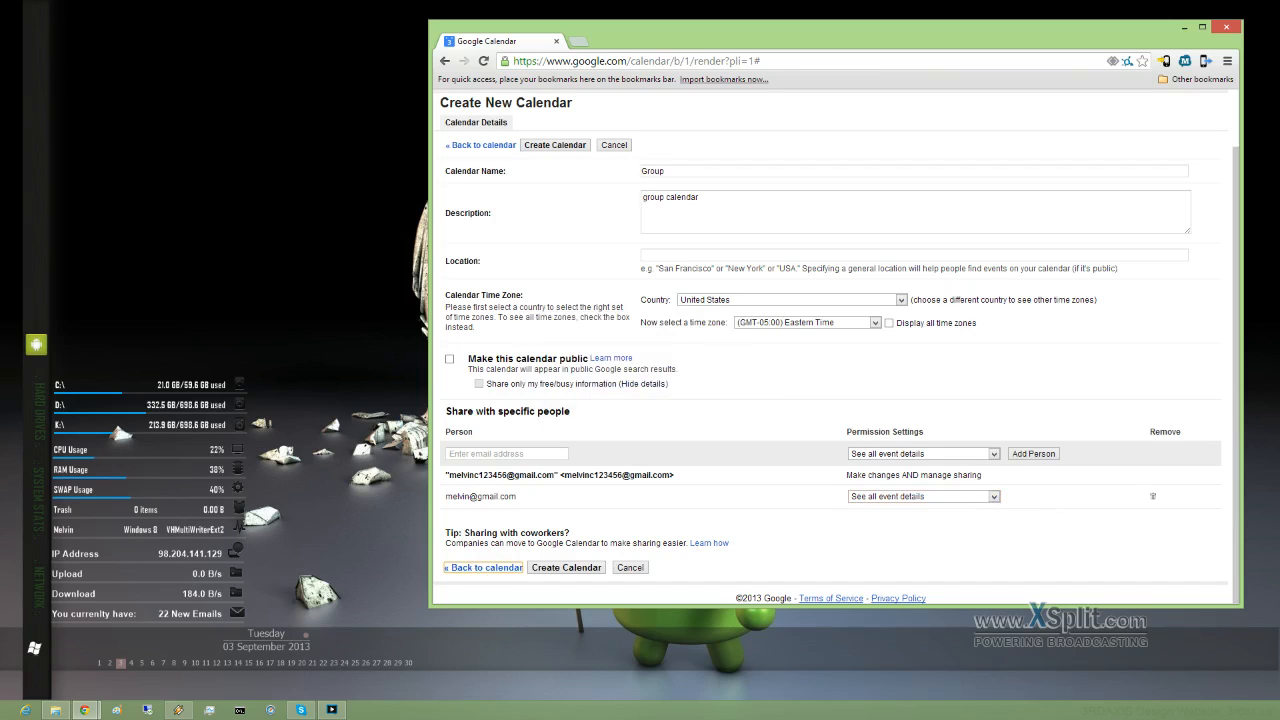
click(577, 568)
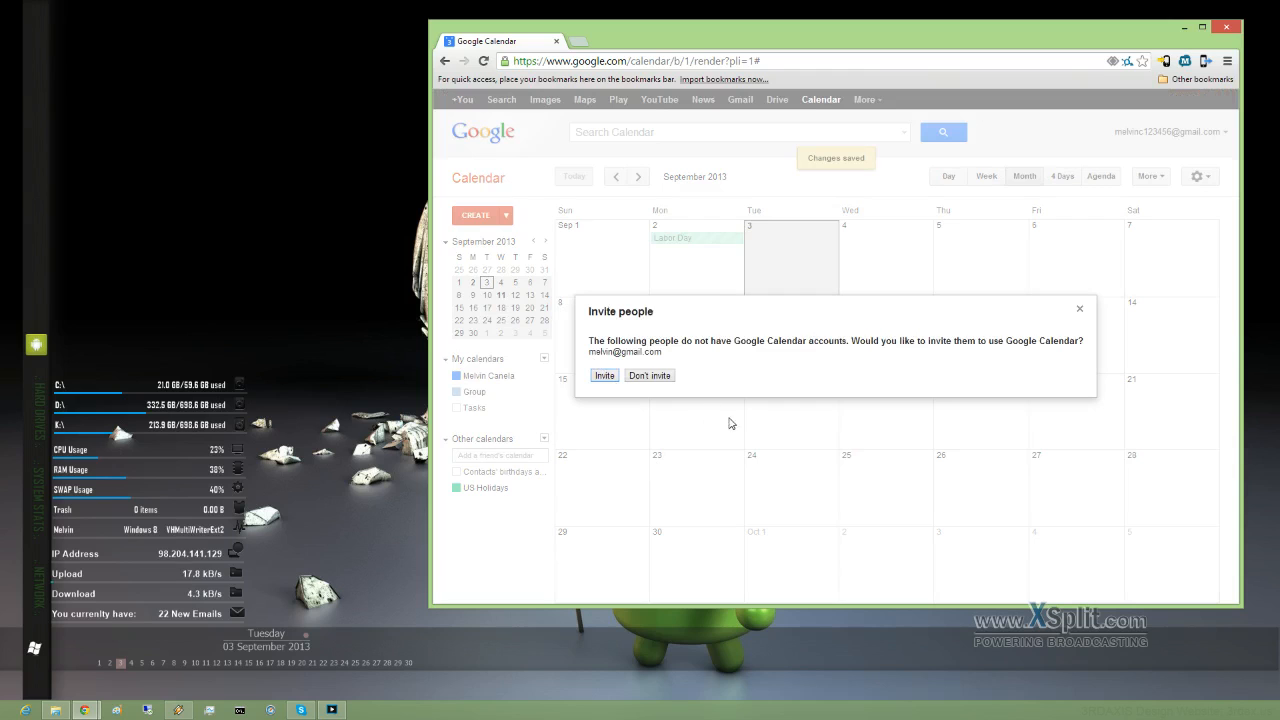
Step: Send the Google Calendar invitation to the person the Group calendar is shared with
click(609, 376)
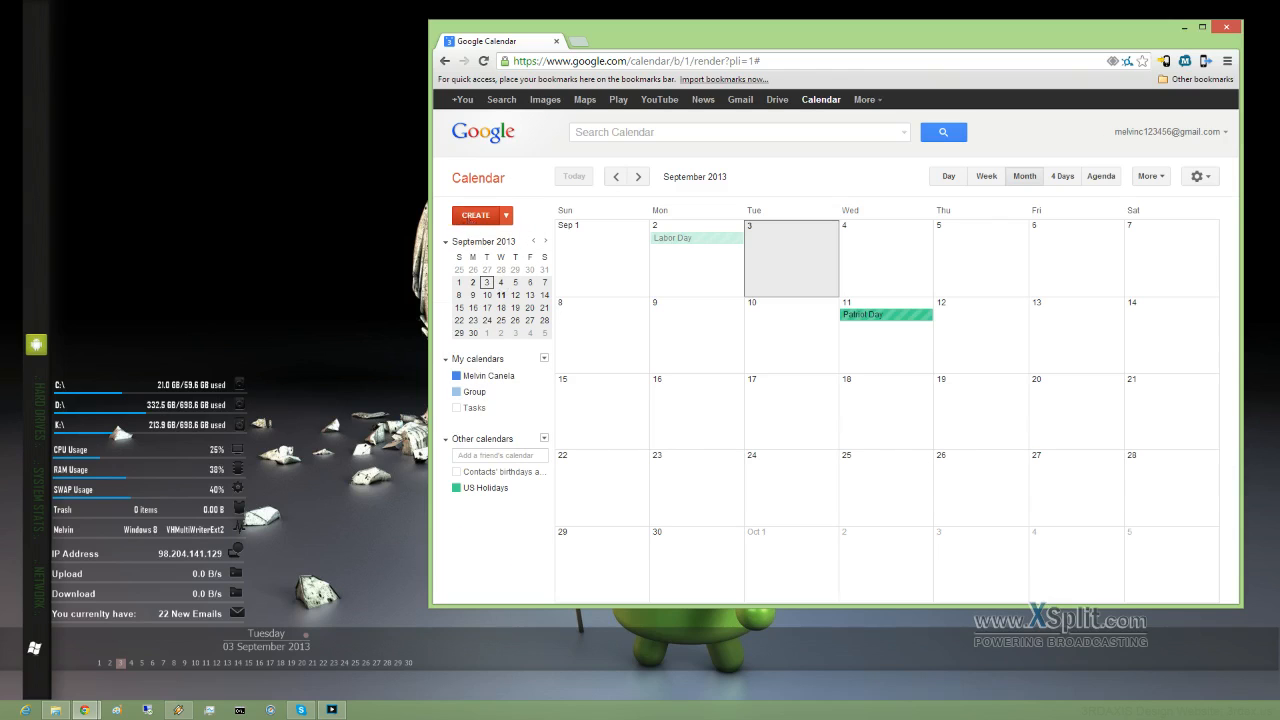
Step: Quick-add and delete a test 'wewtete' event, then open a new September 18 event in the full editor
click(470, 217)
click(477, 177)
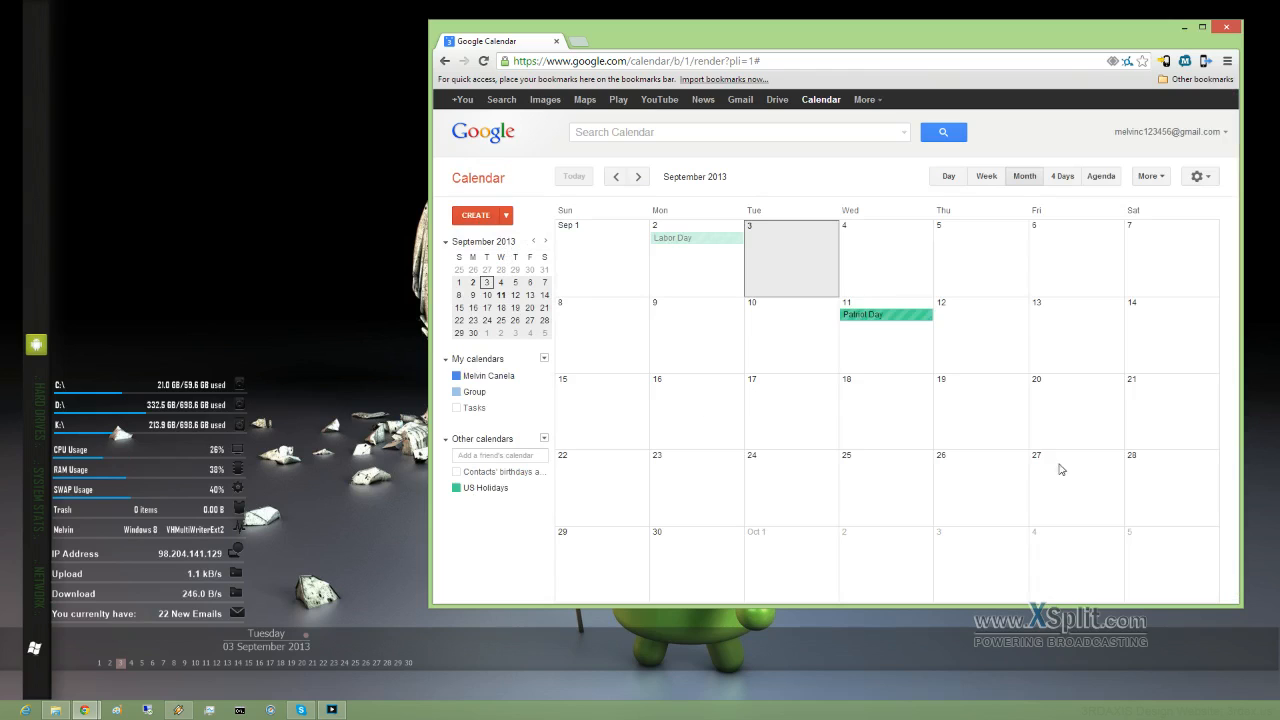
click(877, 412)
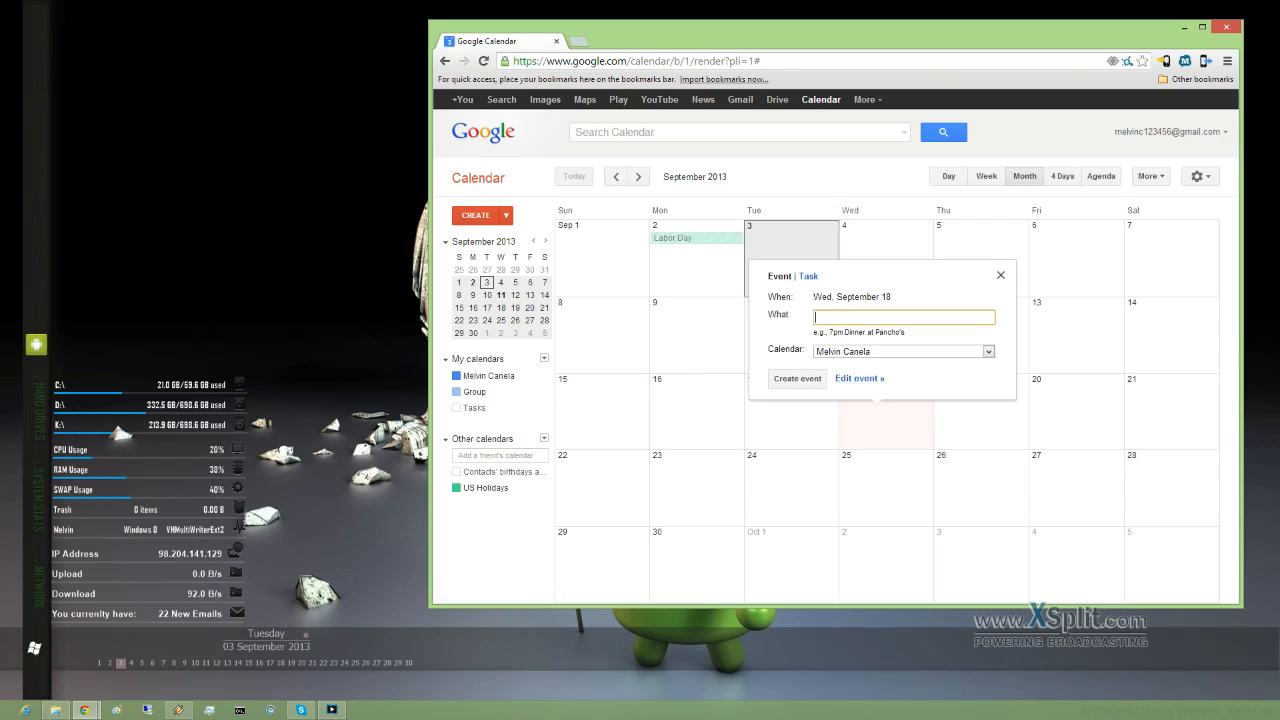
text(wewtete)
click(802, 383)
click(903, 392)
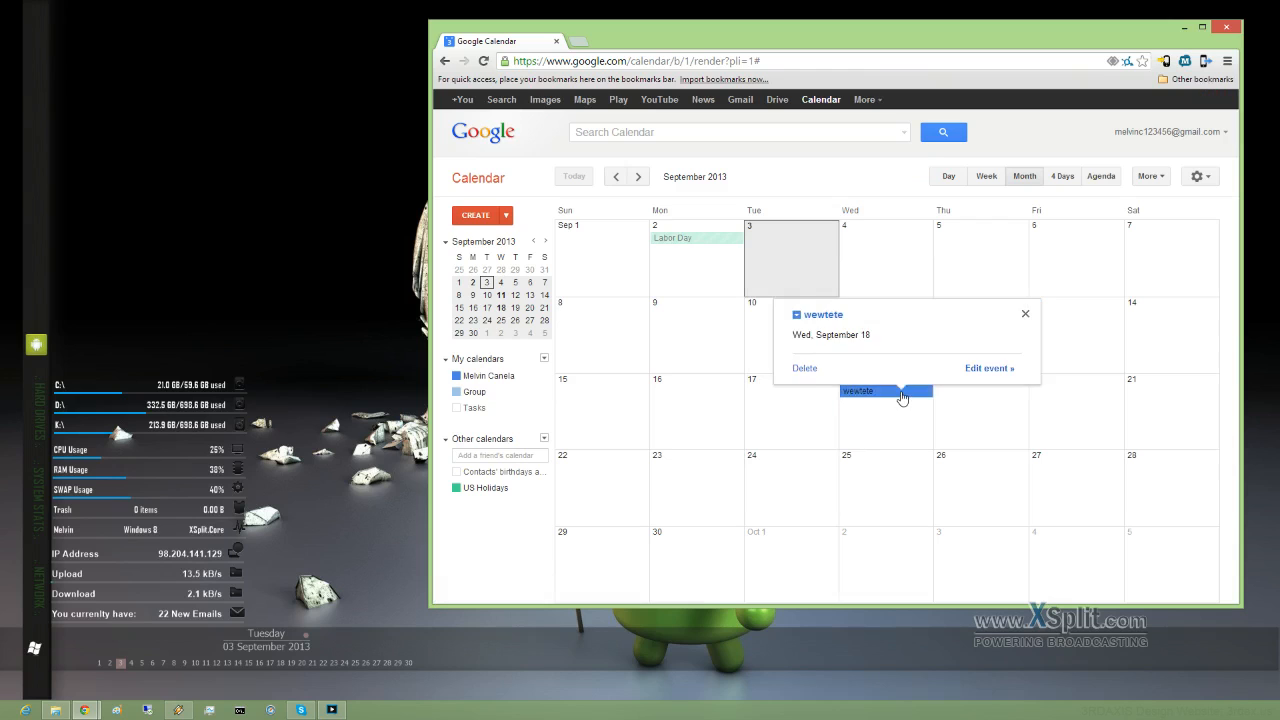
click(804, 368)
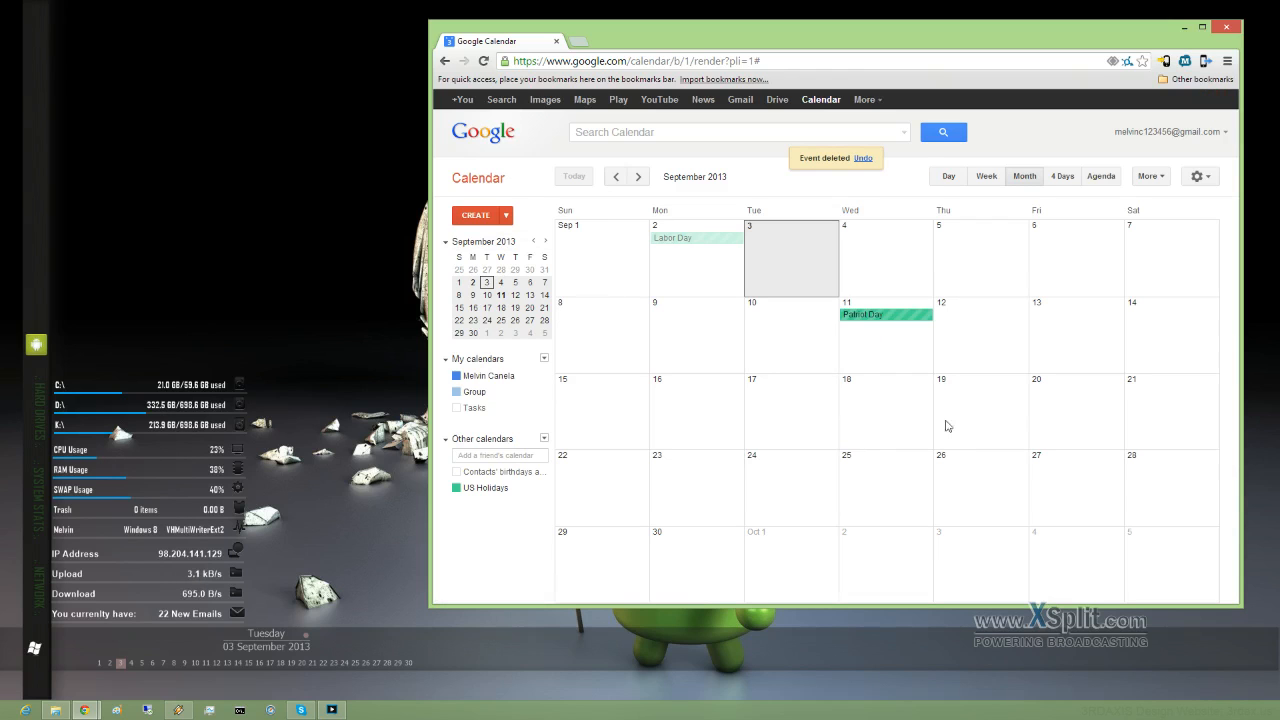
click(891, 412)
click(874, 381)
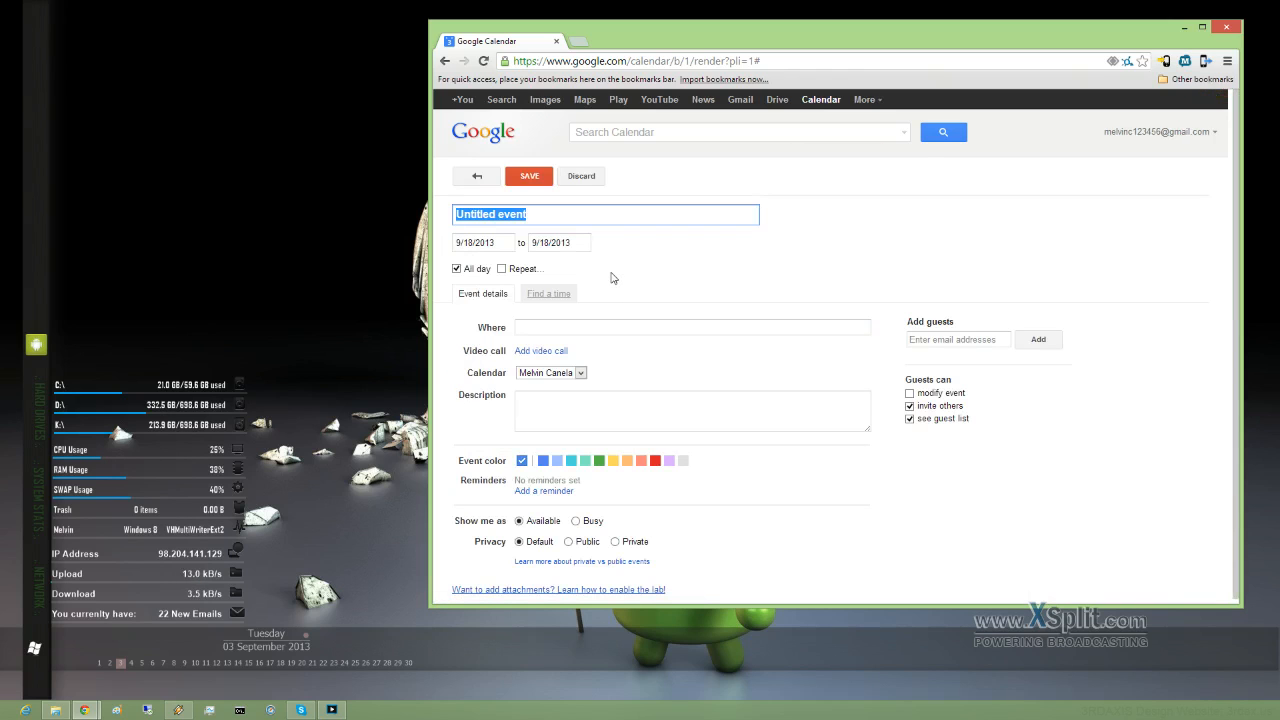
Step: Title the event 'party' with location 'virginia'
text(party)
key(Tab)
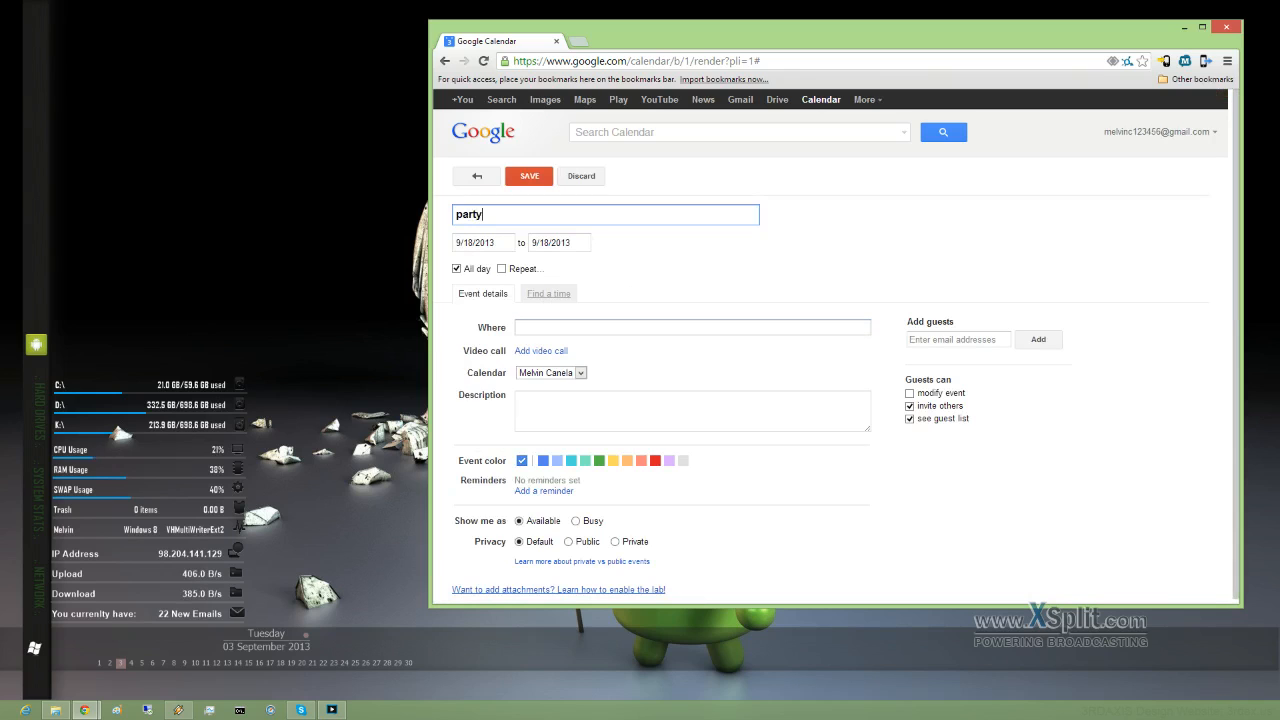
text(virginia)
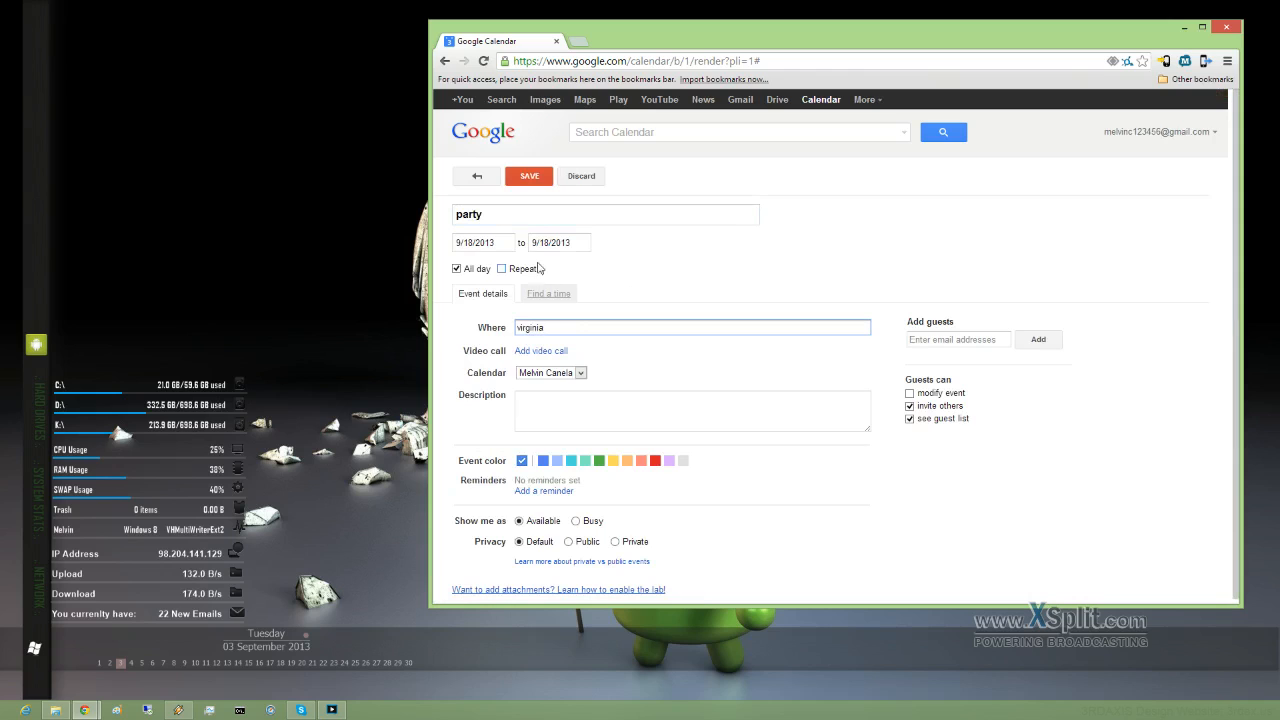
Step: Try the repeat settings, cancel repeating, and keep the party as an all-day event
click(457, 269)
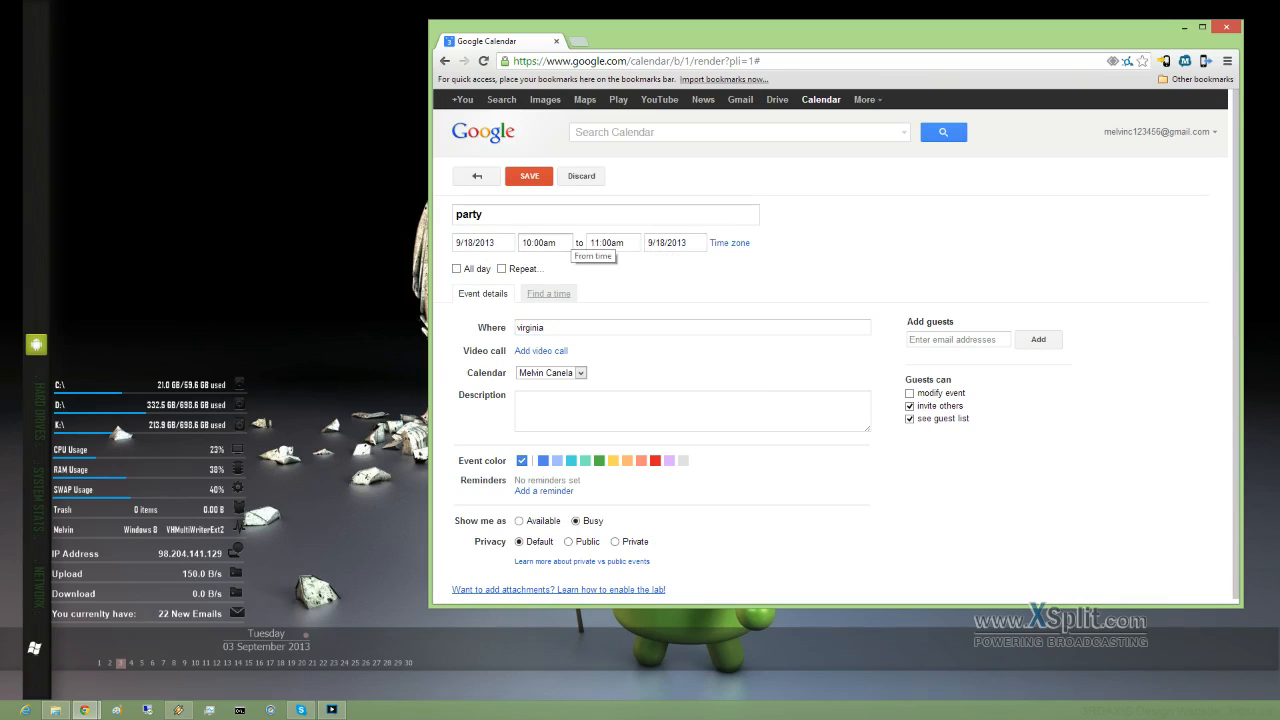
click(508, 270)
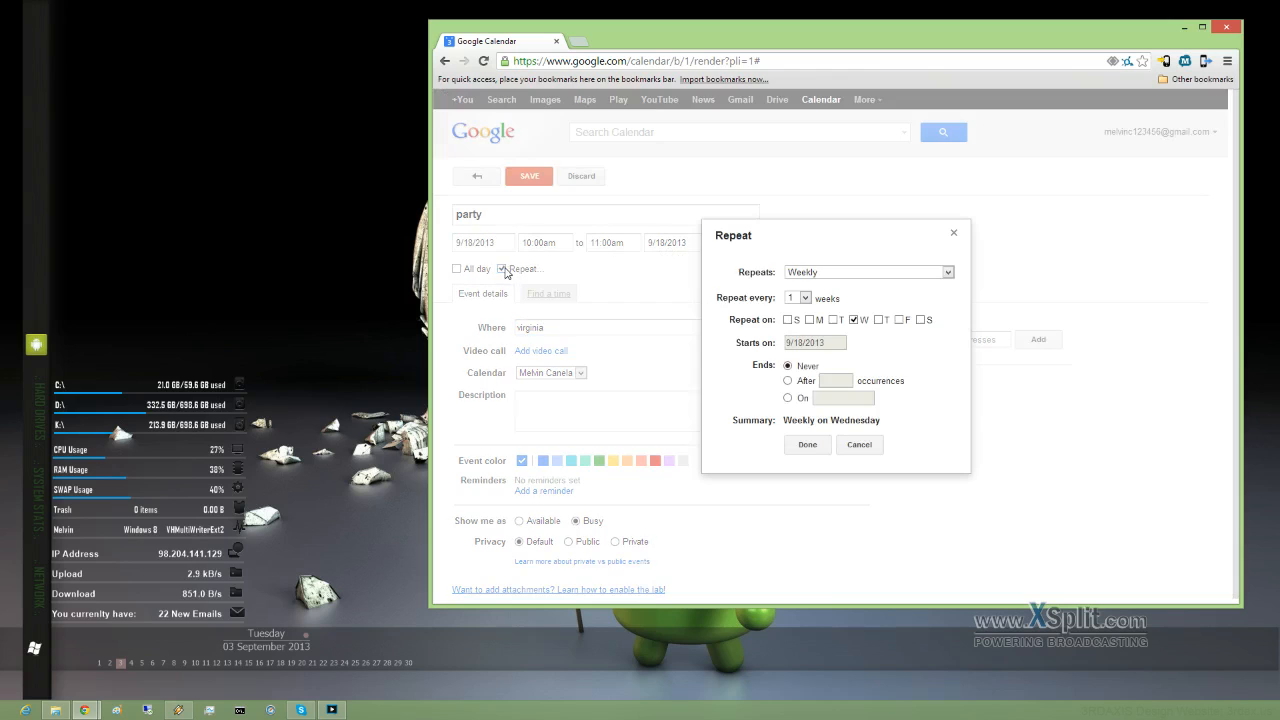
click(867, 273)
click(867, 273)
click(954, 233)
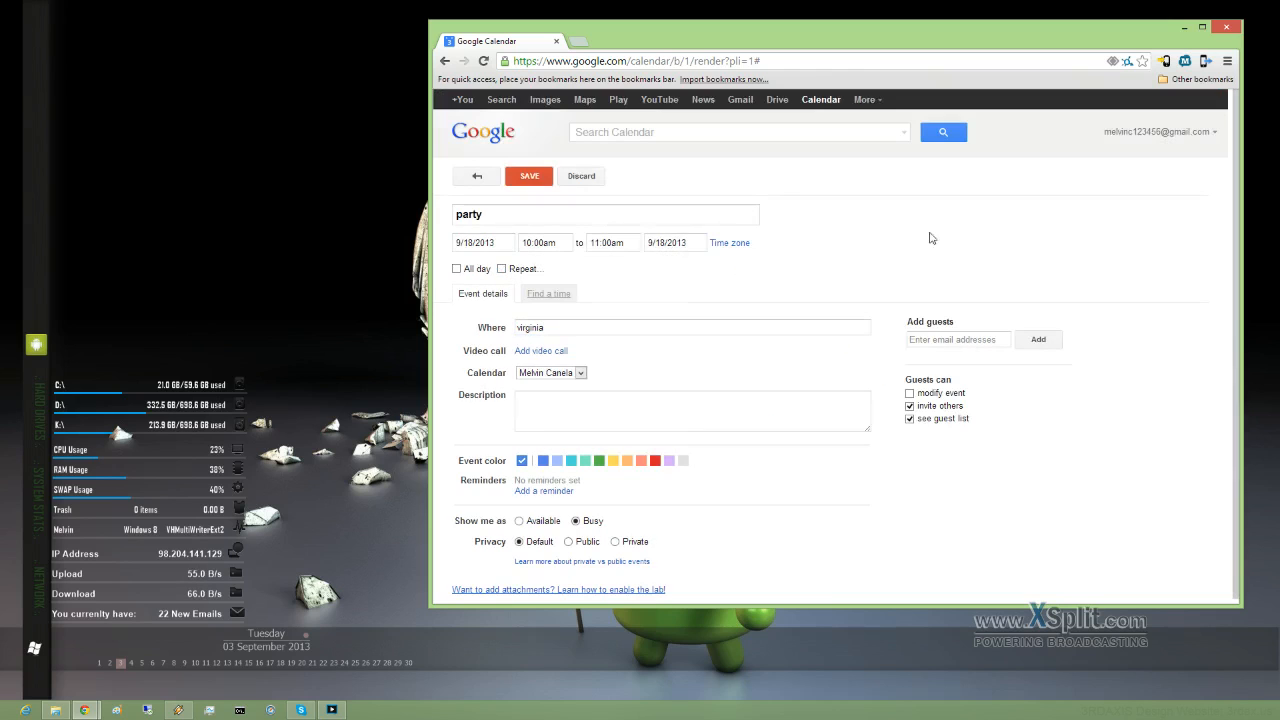
click(456, 270)
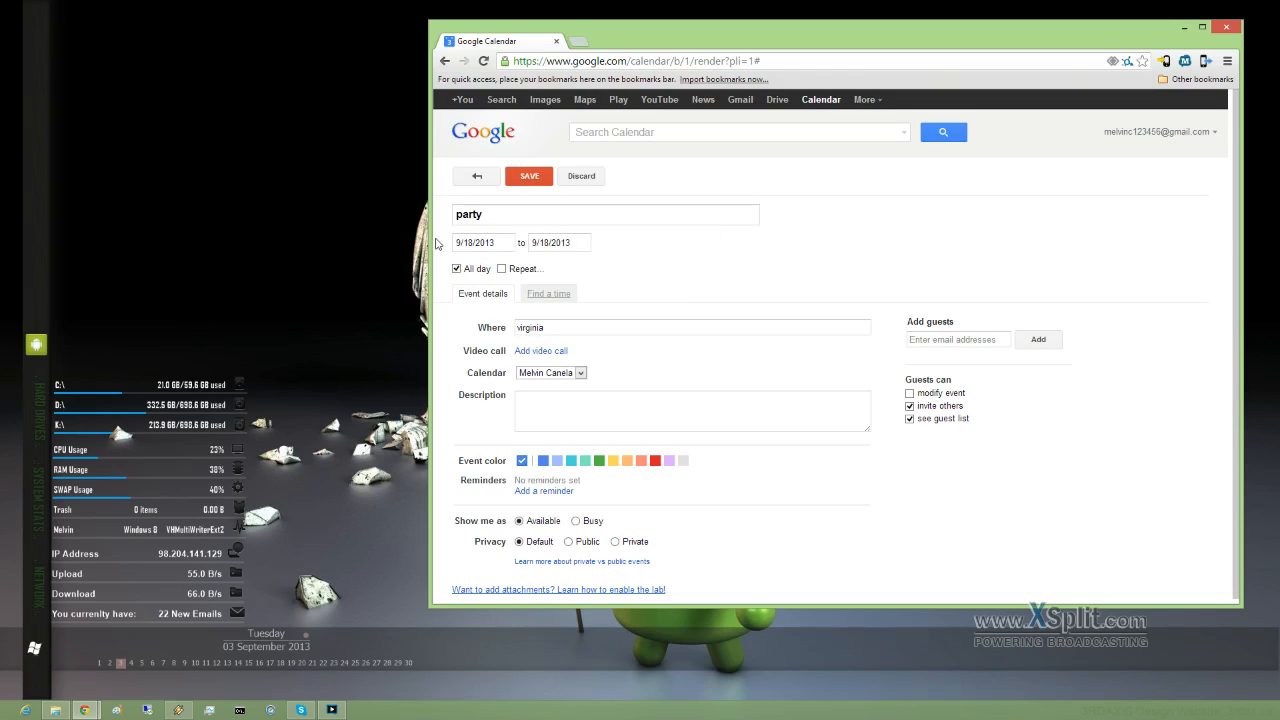
Step: Assign the party to the Group calendar, add the suggested contact as a guest, and save
click(580, 374)
click(541, 397)
click(541, 405)
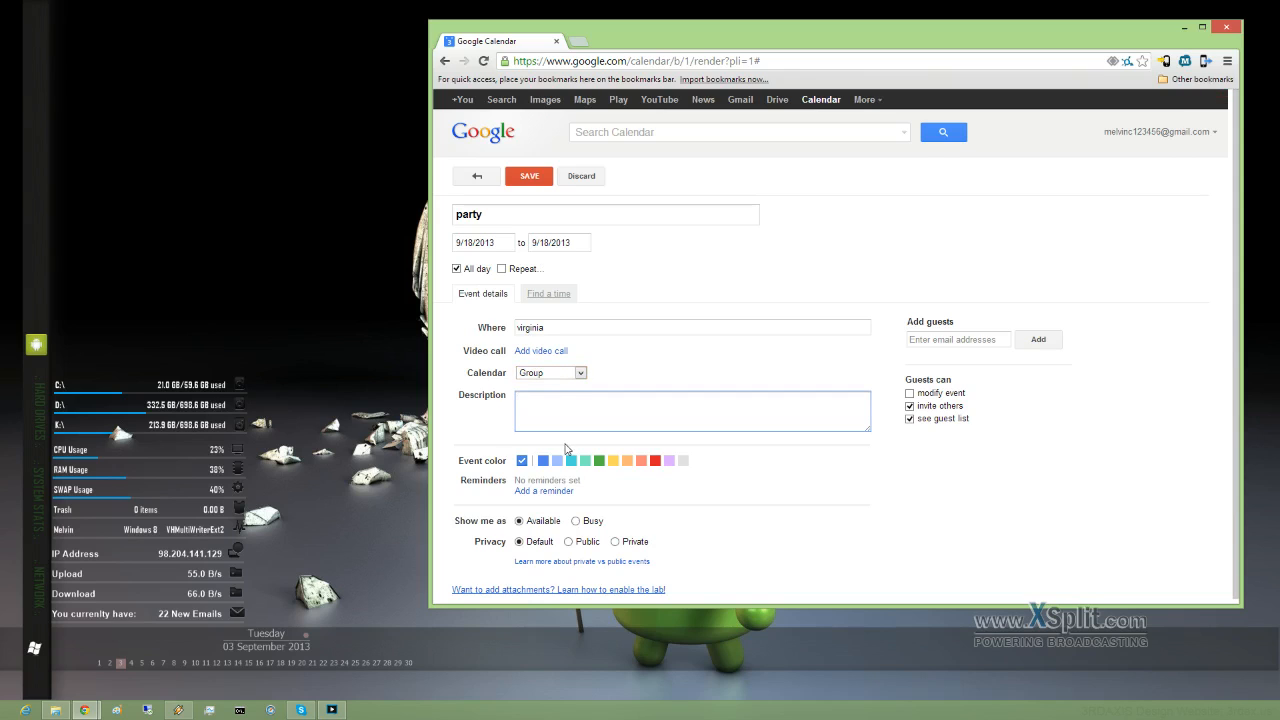
click(958, 340)
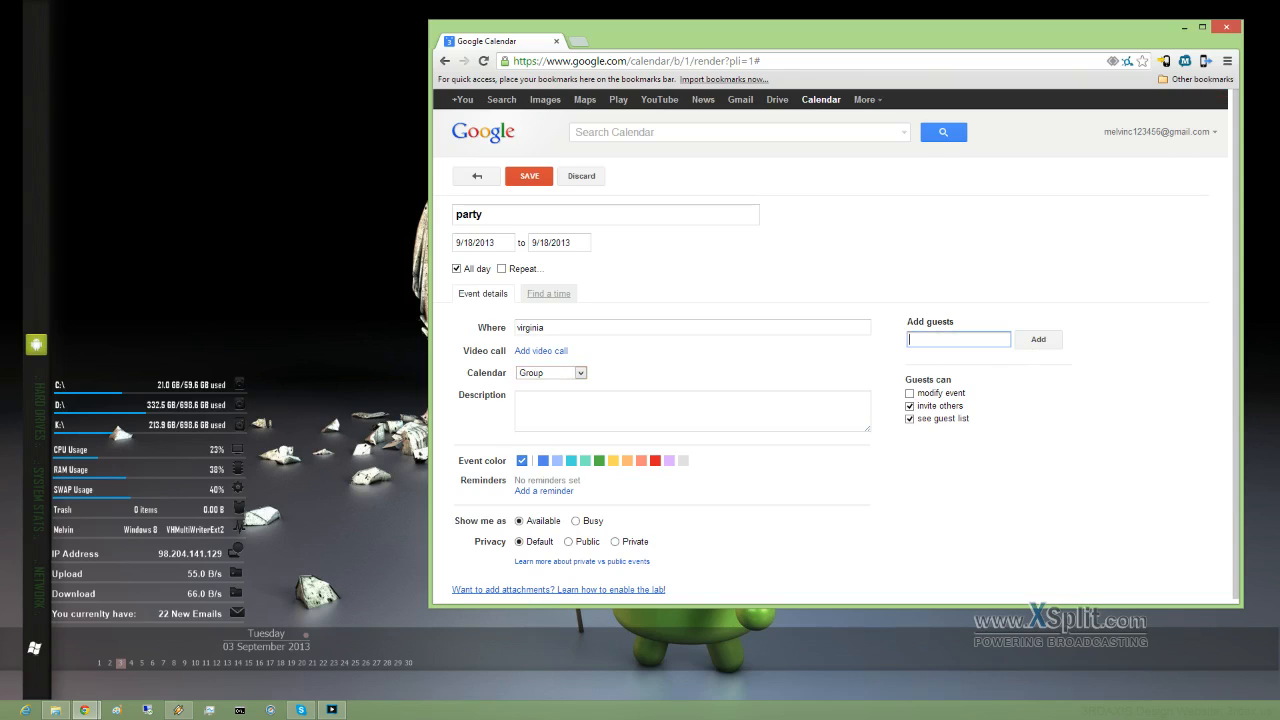
text(m)
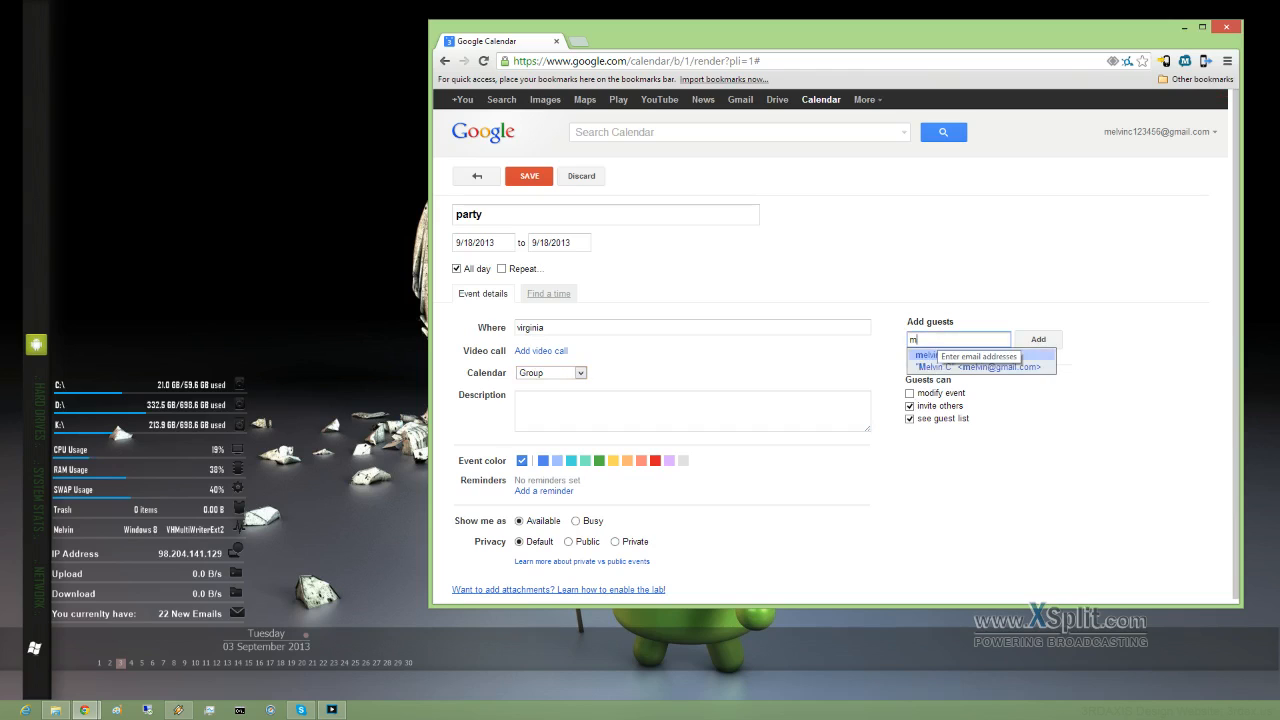
click(974, 367)
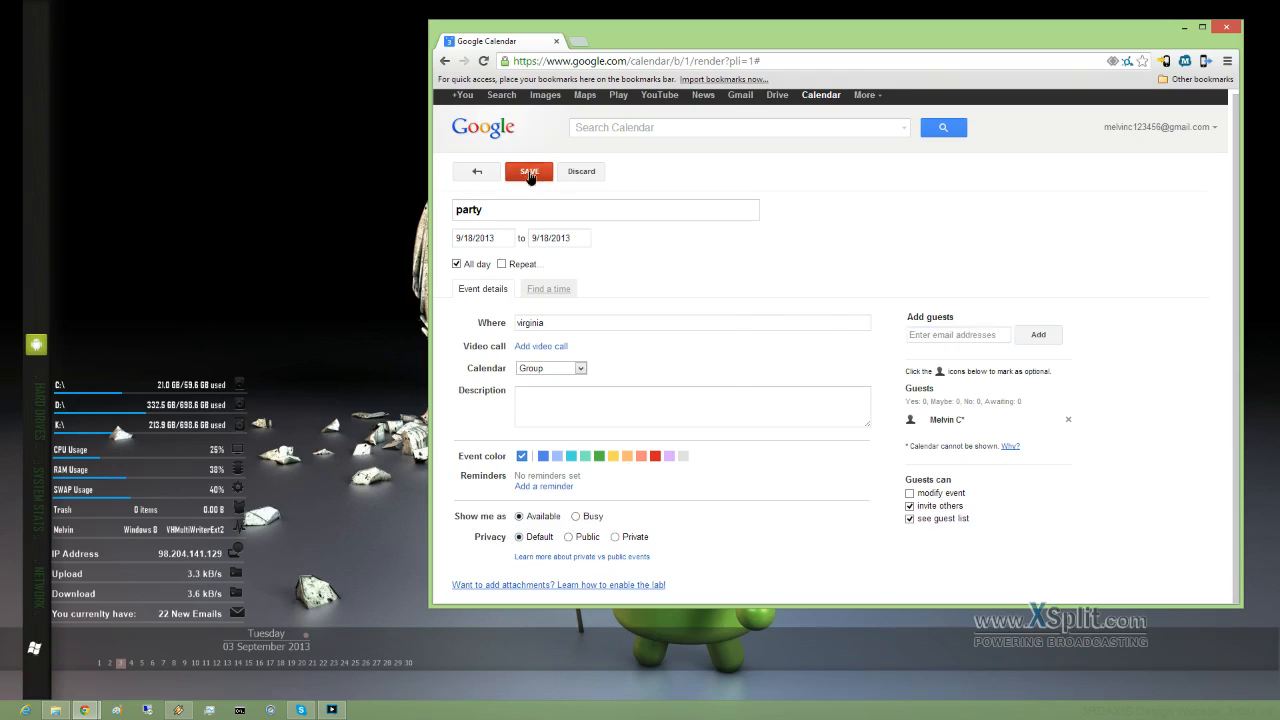
click(529, 173)
Step: Answer the invitations prompt, then toggle US Holidays and Group calendars off and back on
click(766, 370)
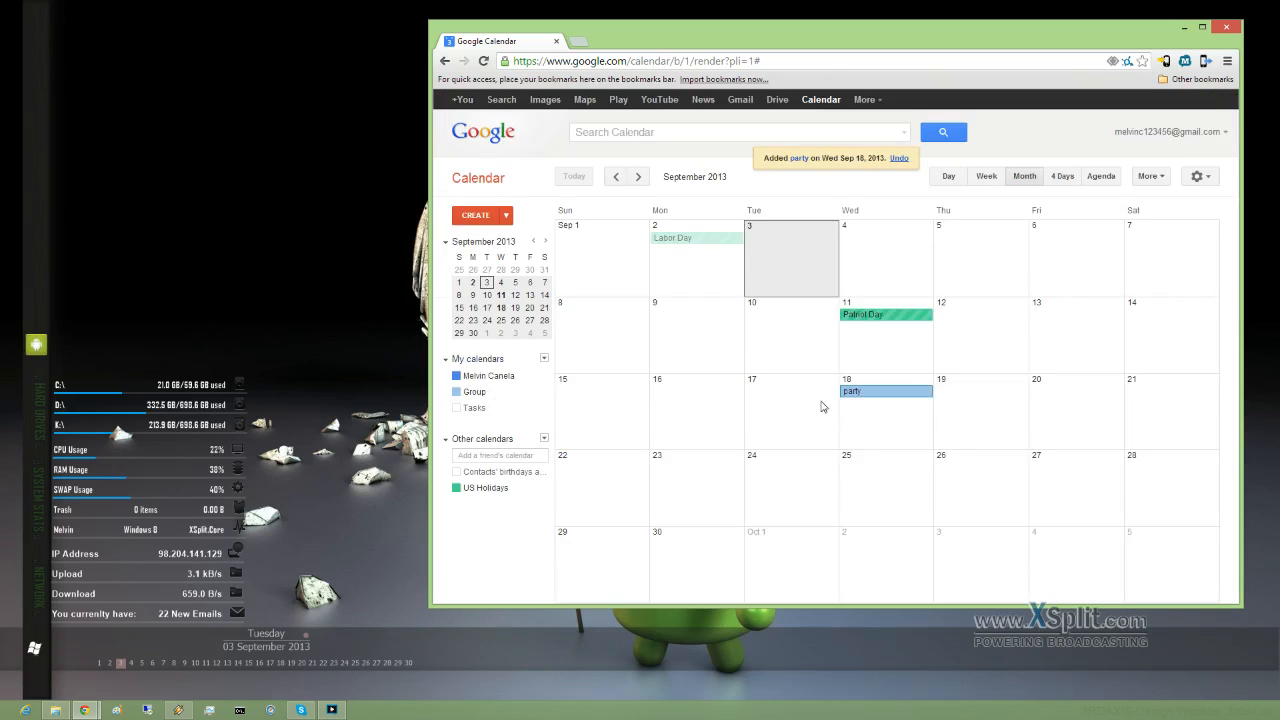
click(468, 490)
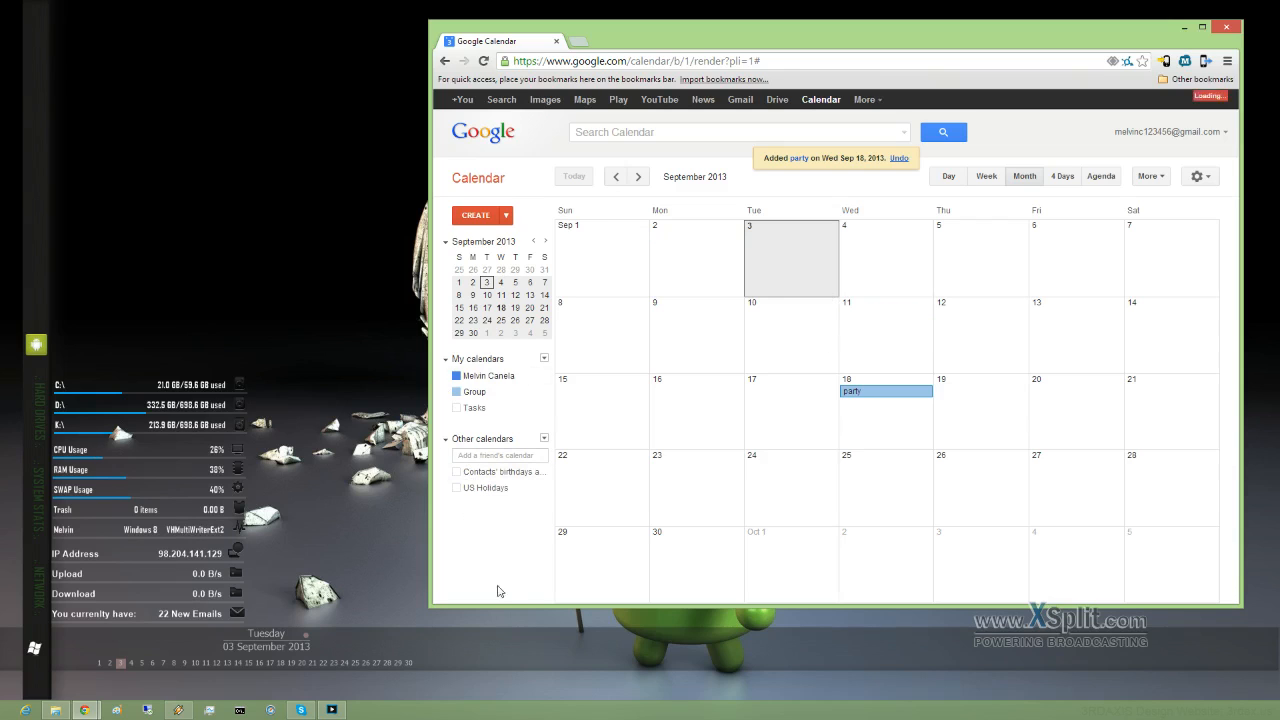
click(470, 488)
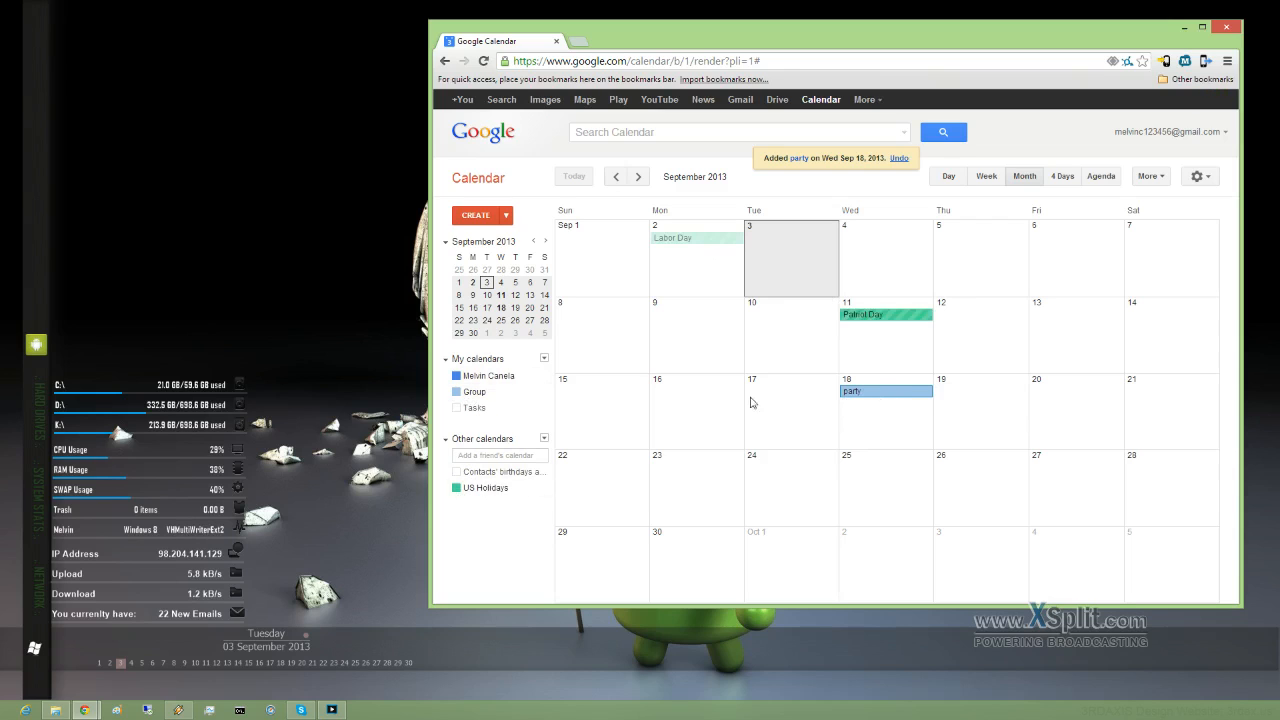
click(460, 394)
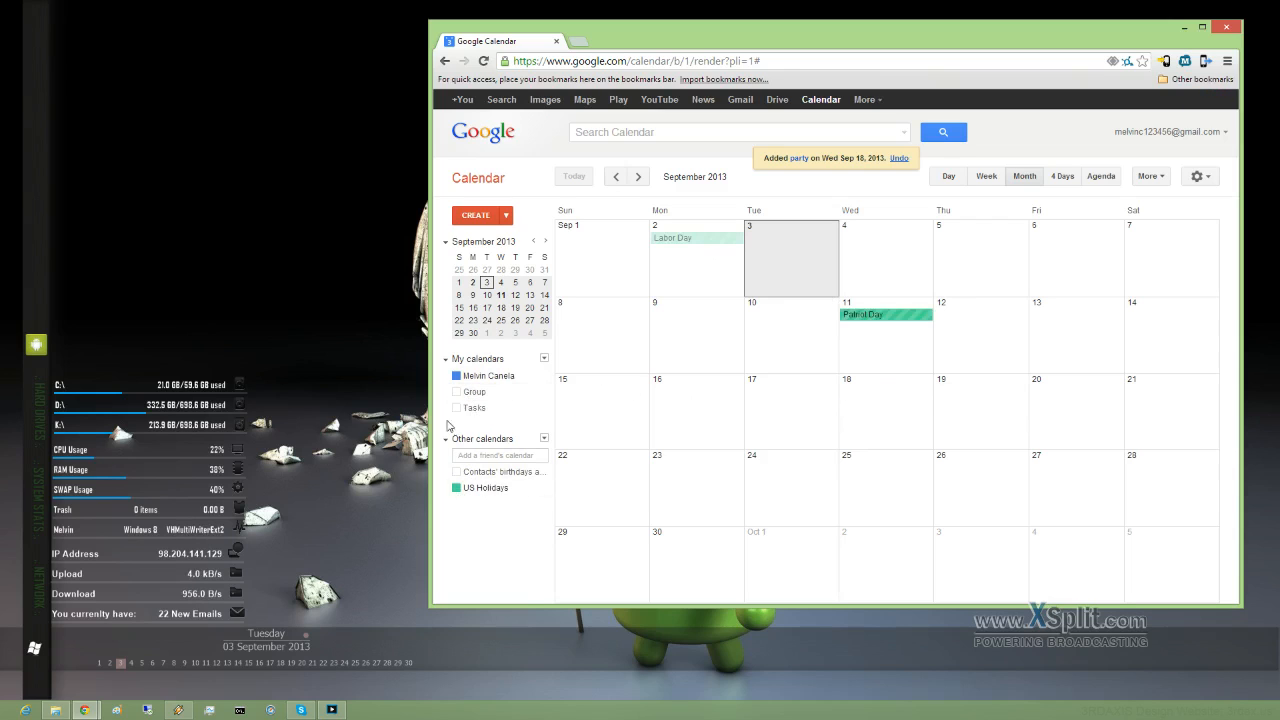
click(459, 490)
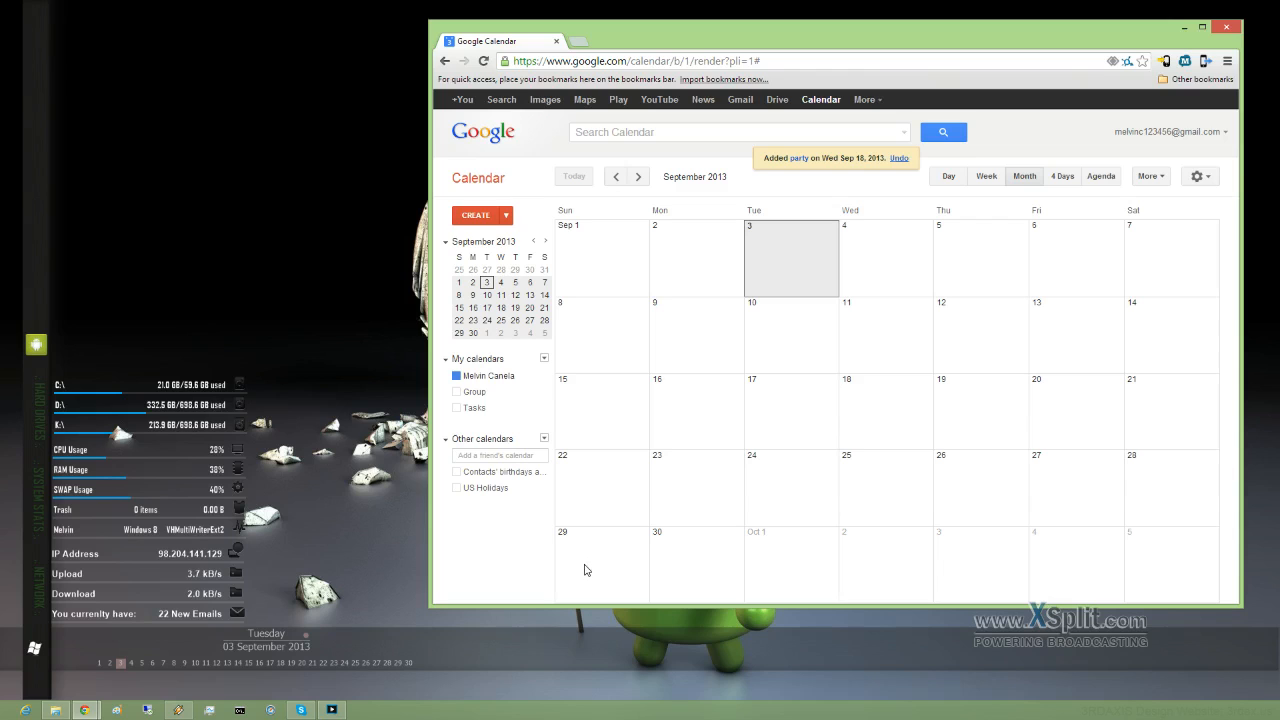
click(457, 489)
click(457, 392)
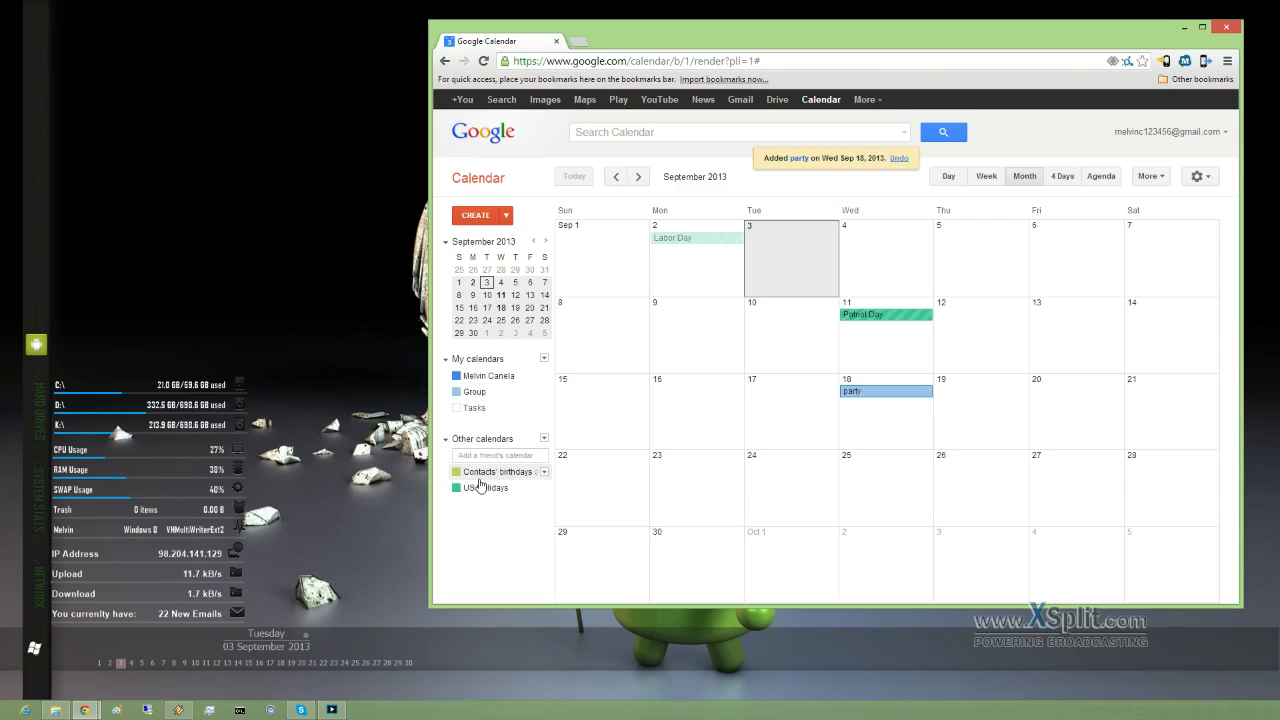
Step: Switch party to my own calendar, save, and drag it from September 18 to September 21
click(896, 394)
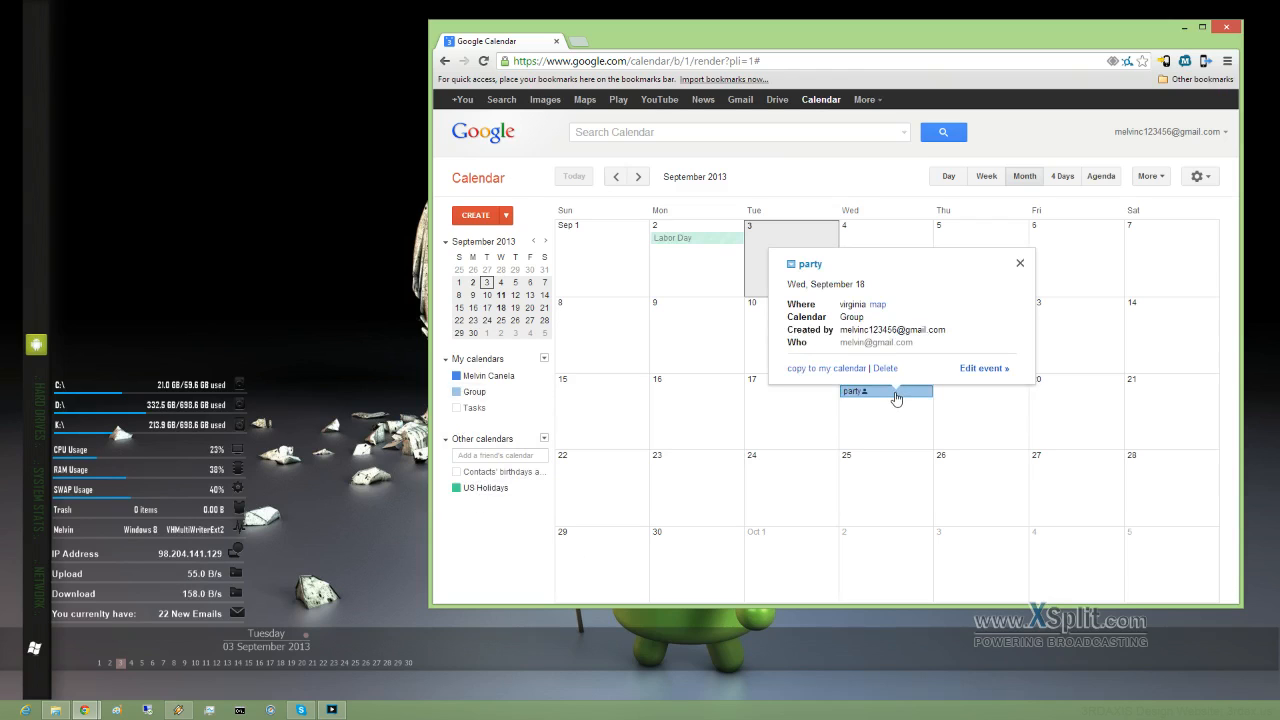
click(985, 372)
click(585, 384)
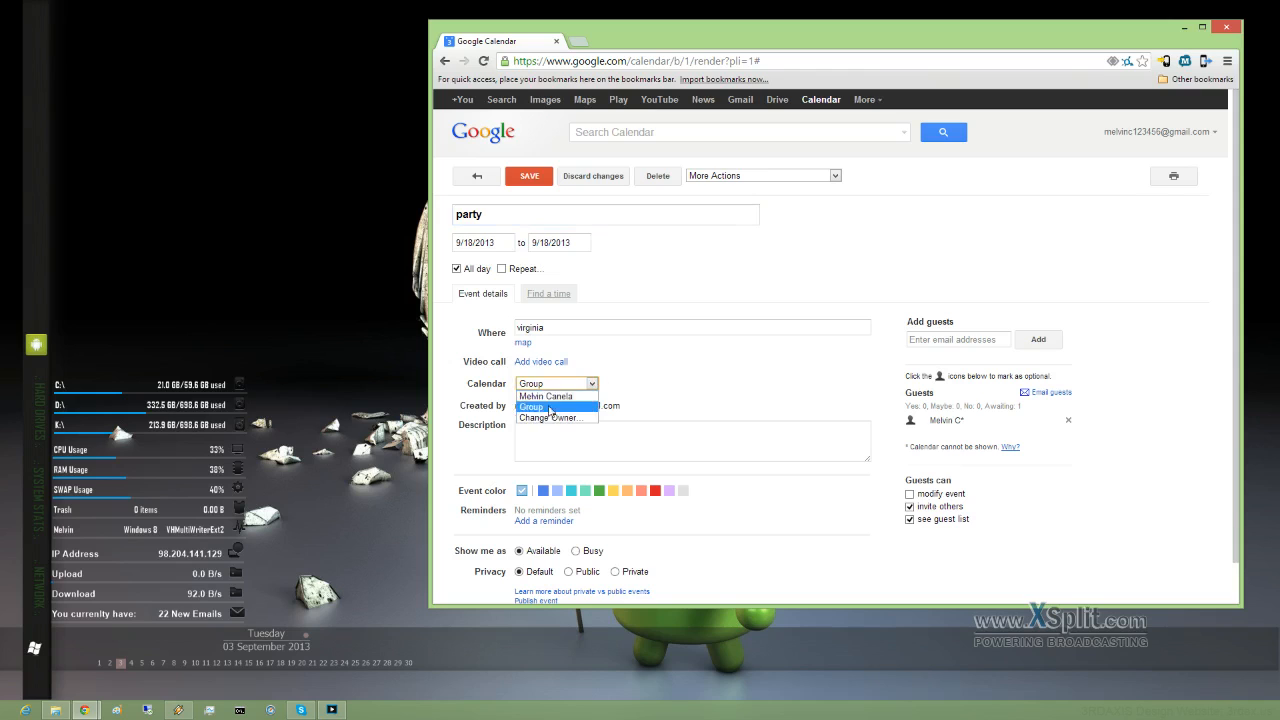
click(544, 397)
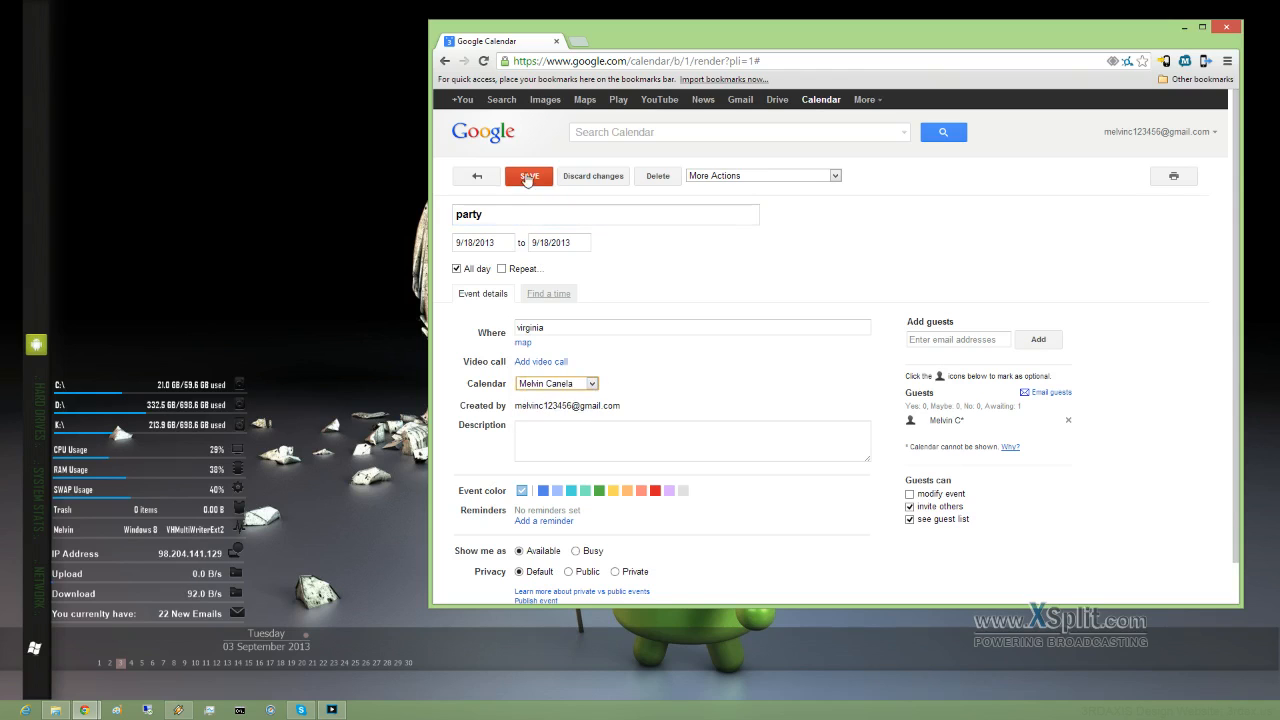
click(530, 178)
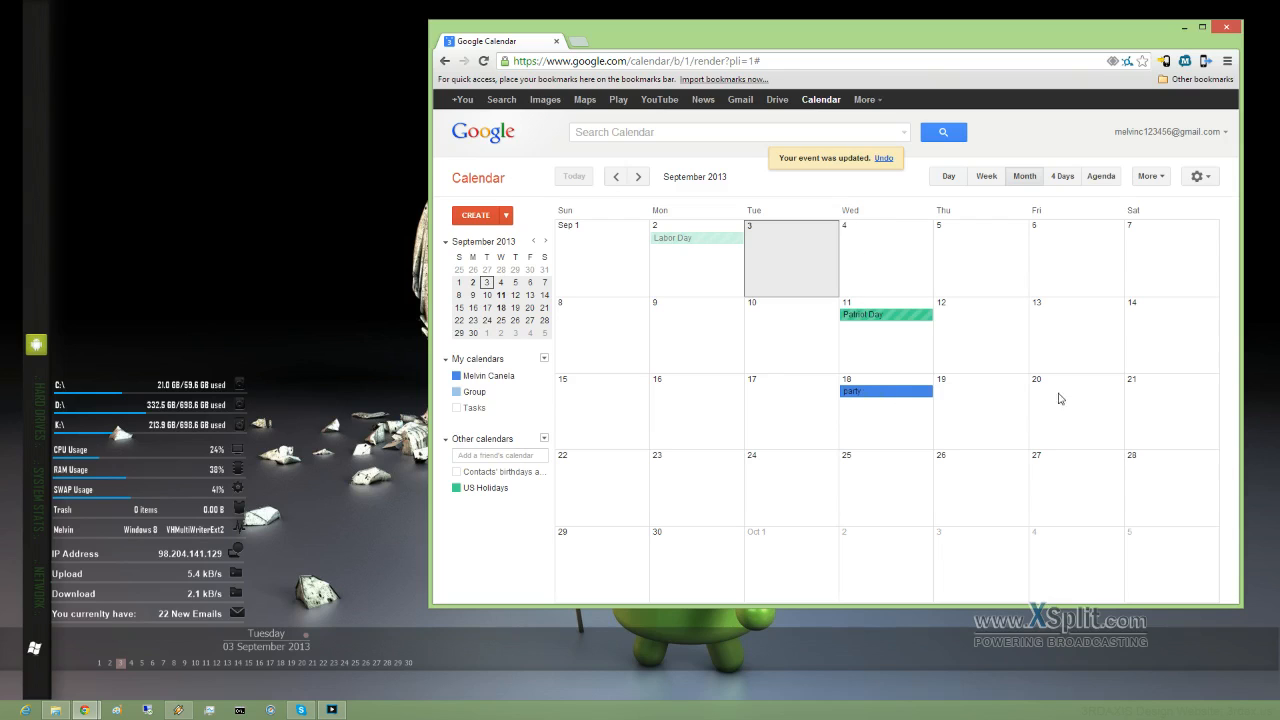
drag(889, 399, 1176, 399)
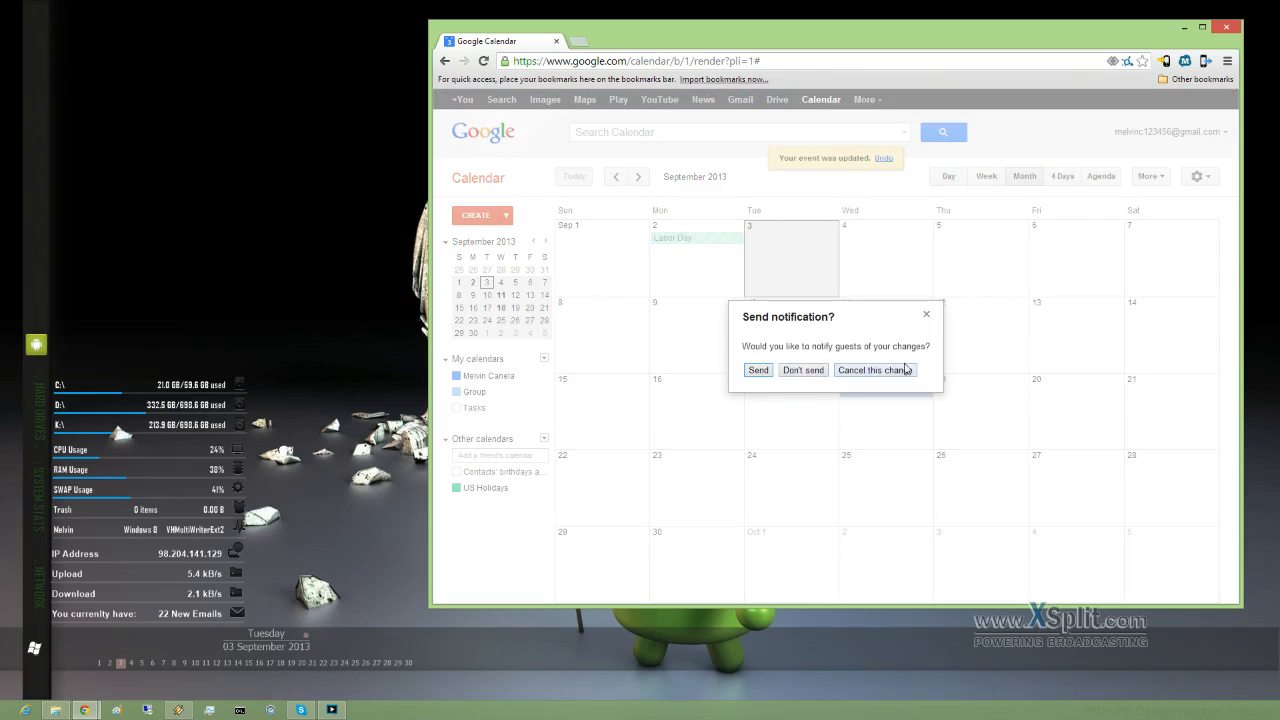
click(803, 370)
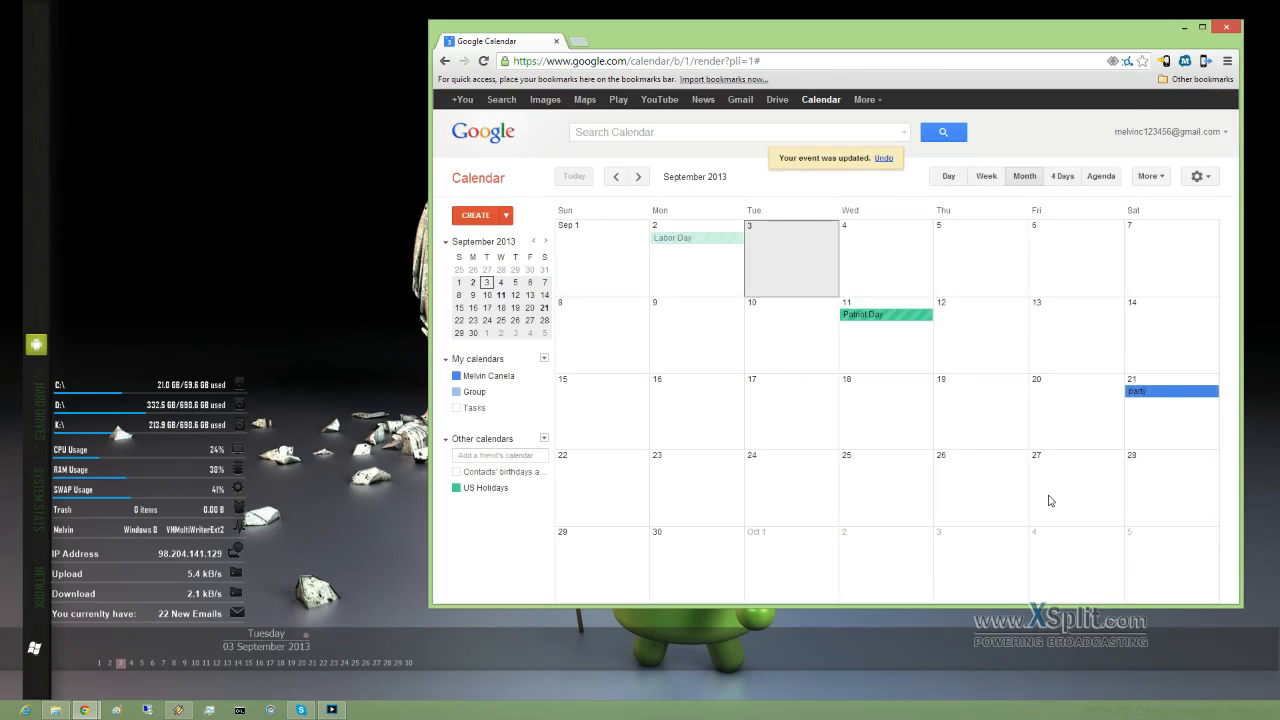
Step: Open the party event on Saturday 21 and delete it, choosing not to notify guests
click(1178, 396)
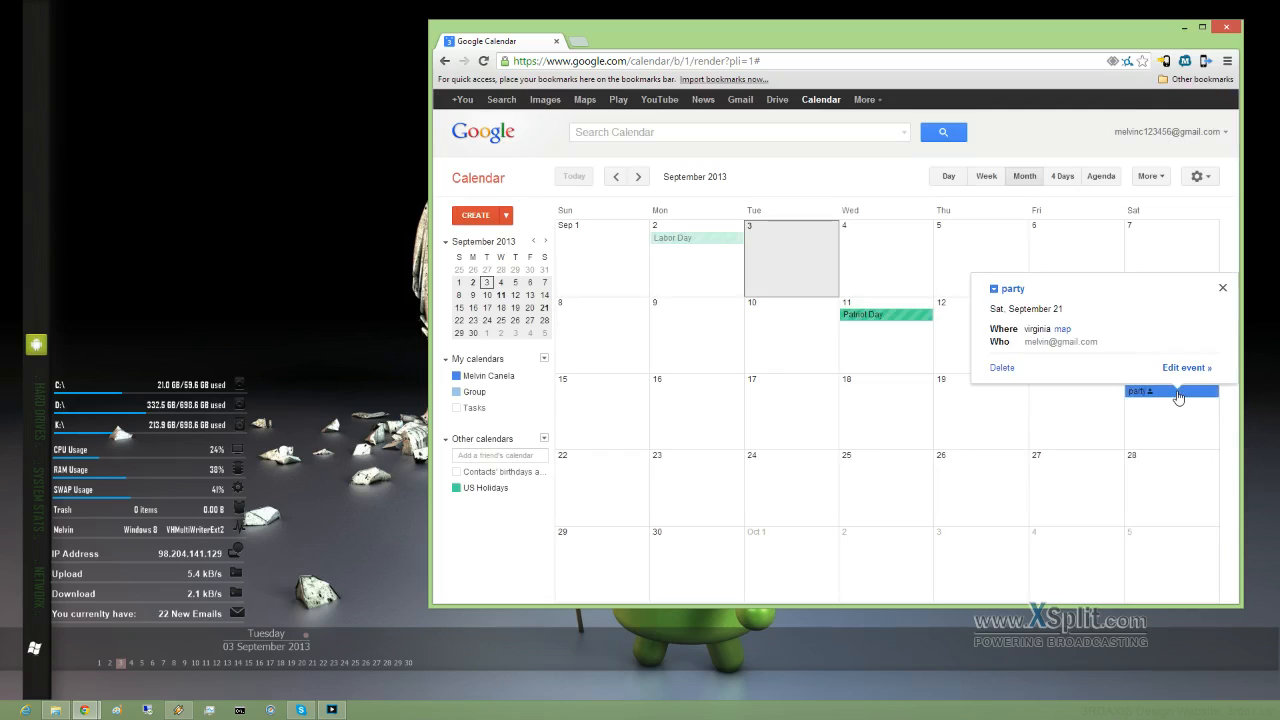
click(1113, 429)
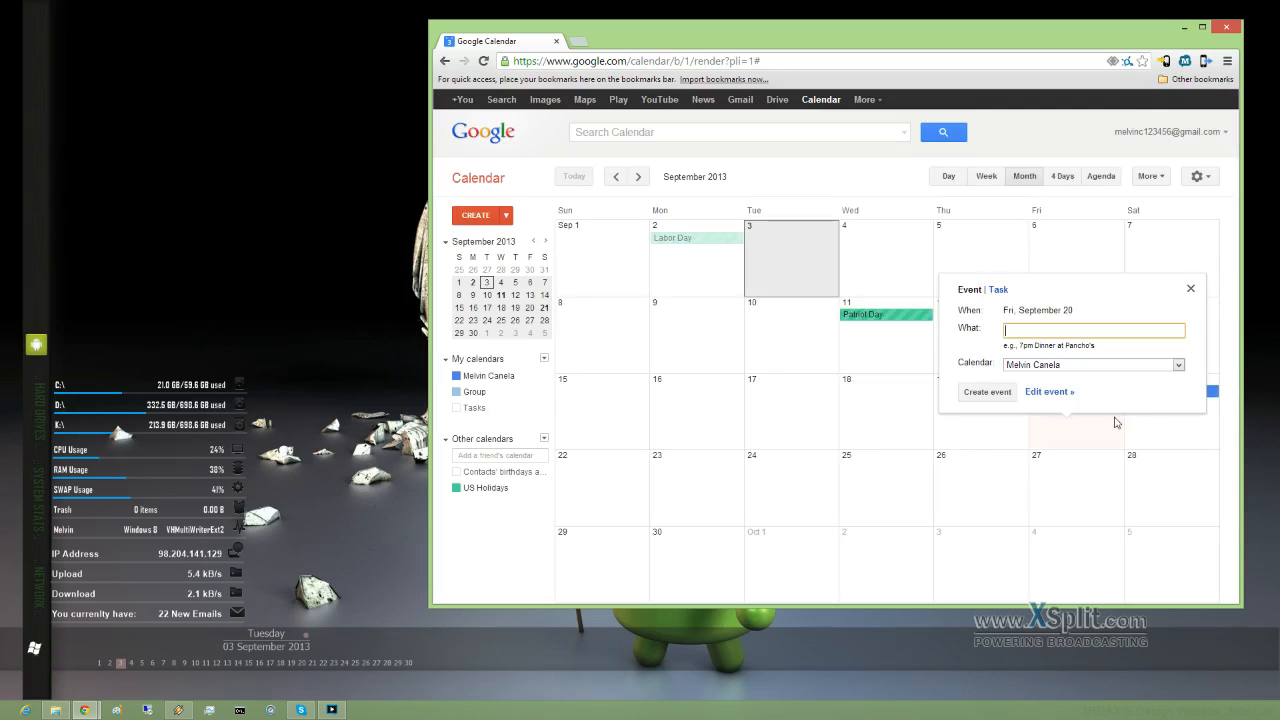
click(1190, 291)
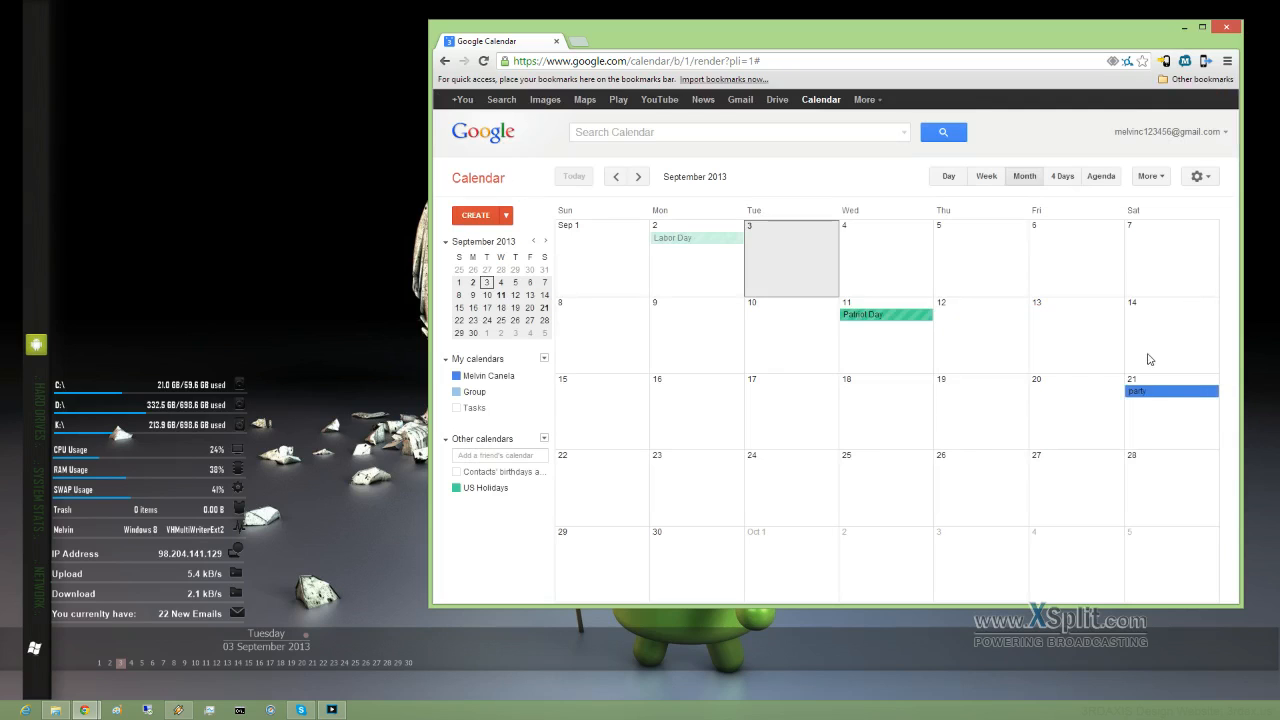
click(1184, 398)
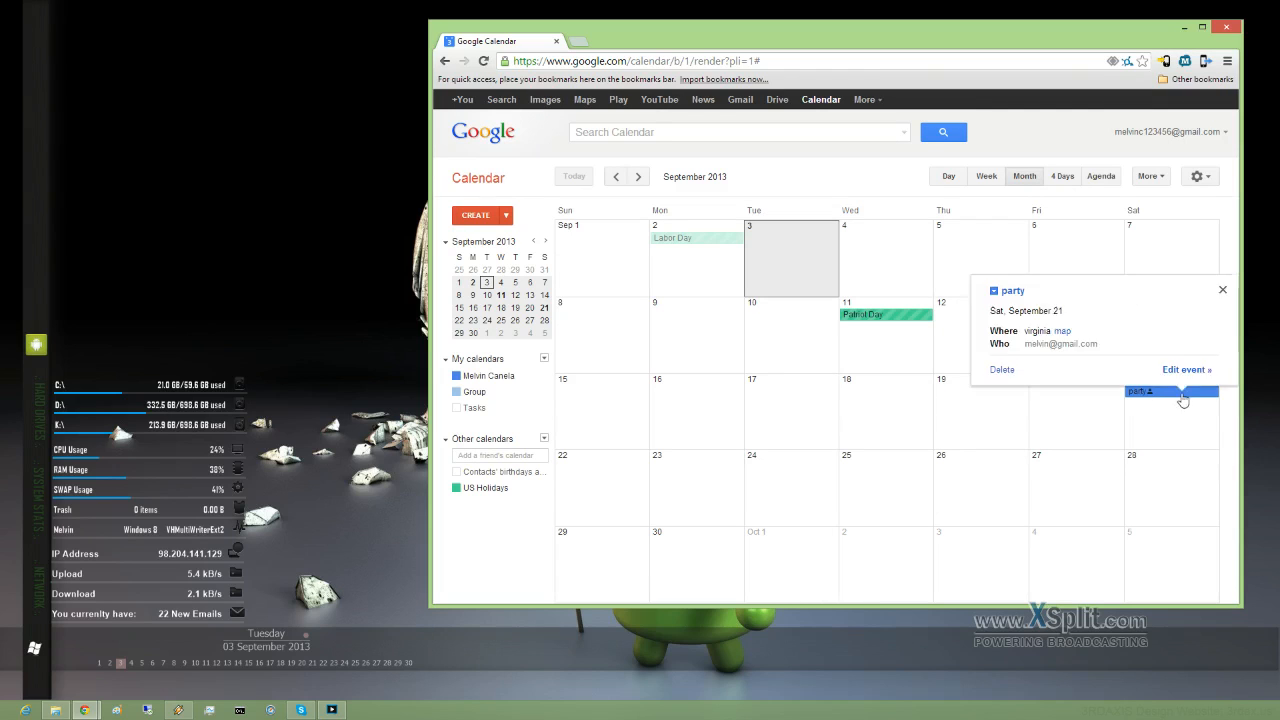
click(1002, 371)
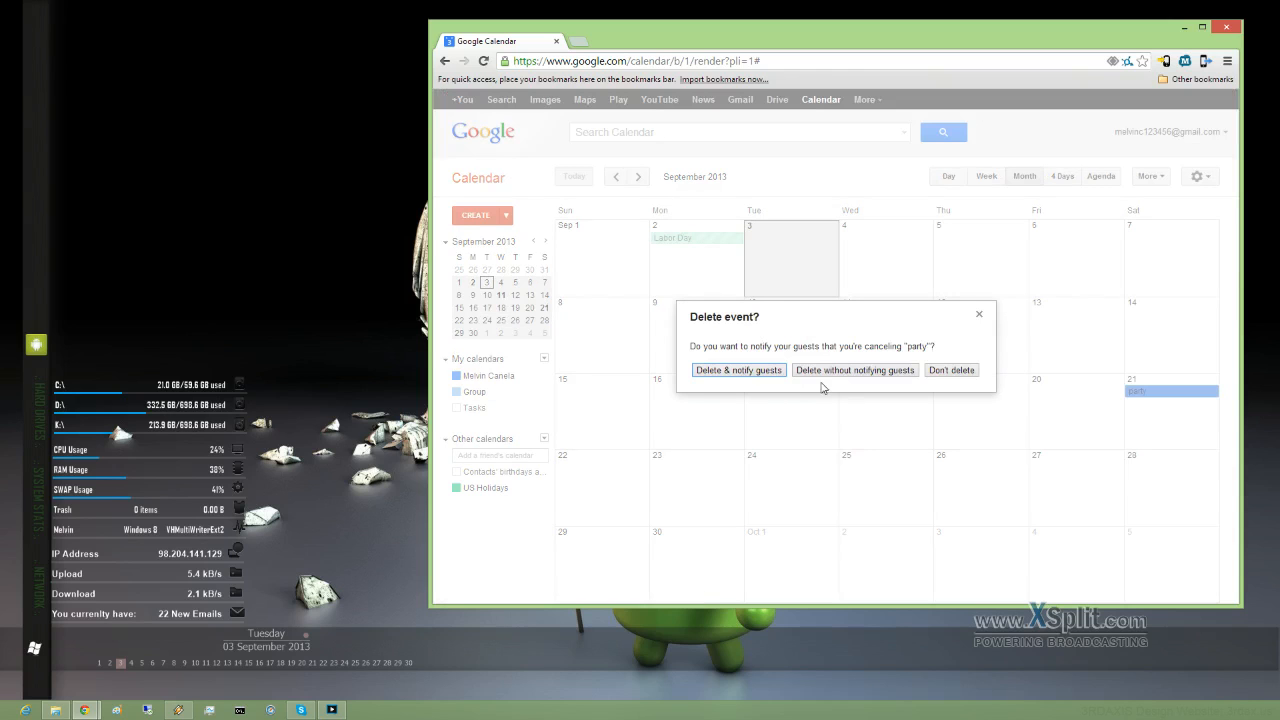
click(849, 372)
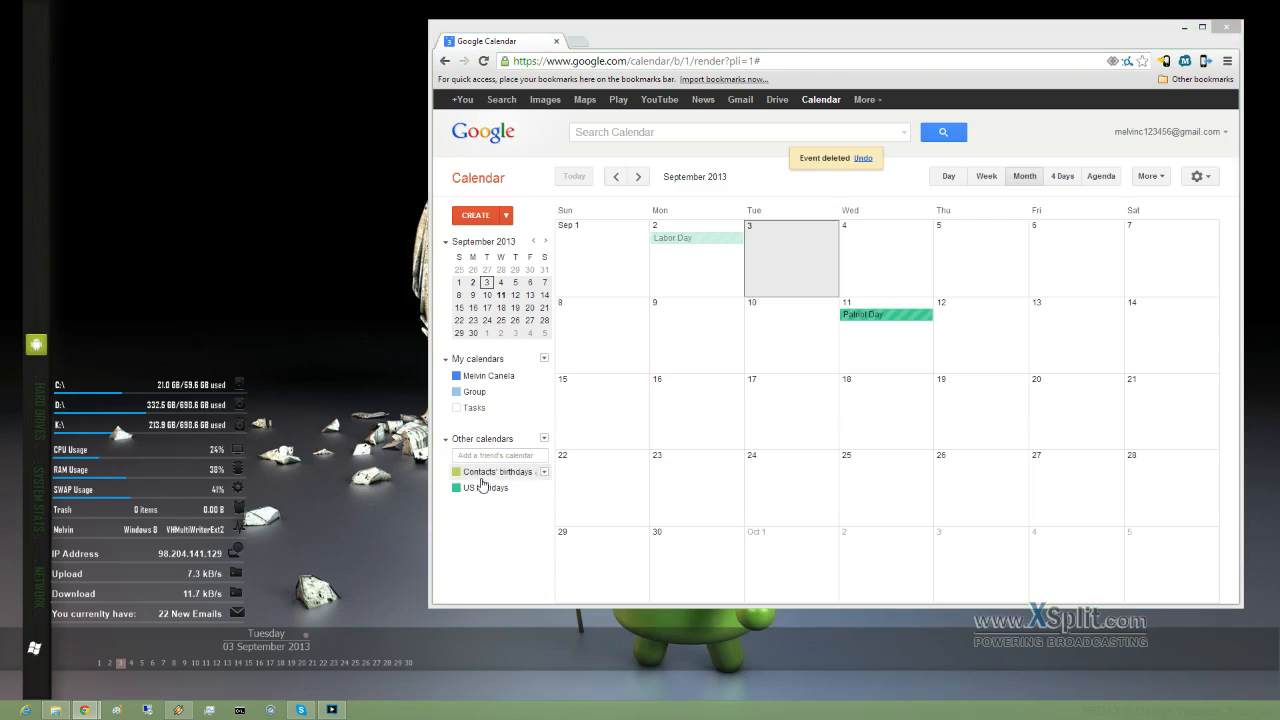
Step: Open and close the Add a friend's calendar form, then reopen the Other calendars menu
click(545, 440)
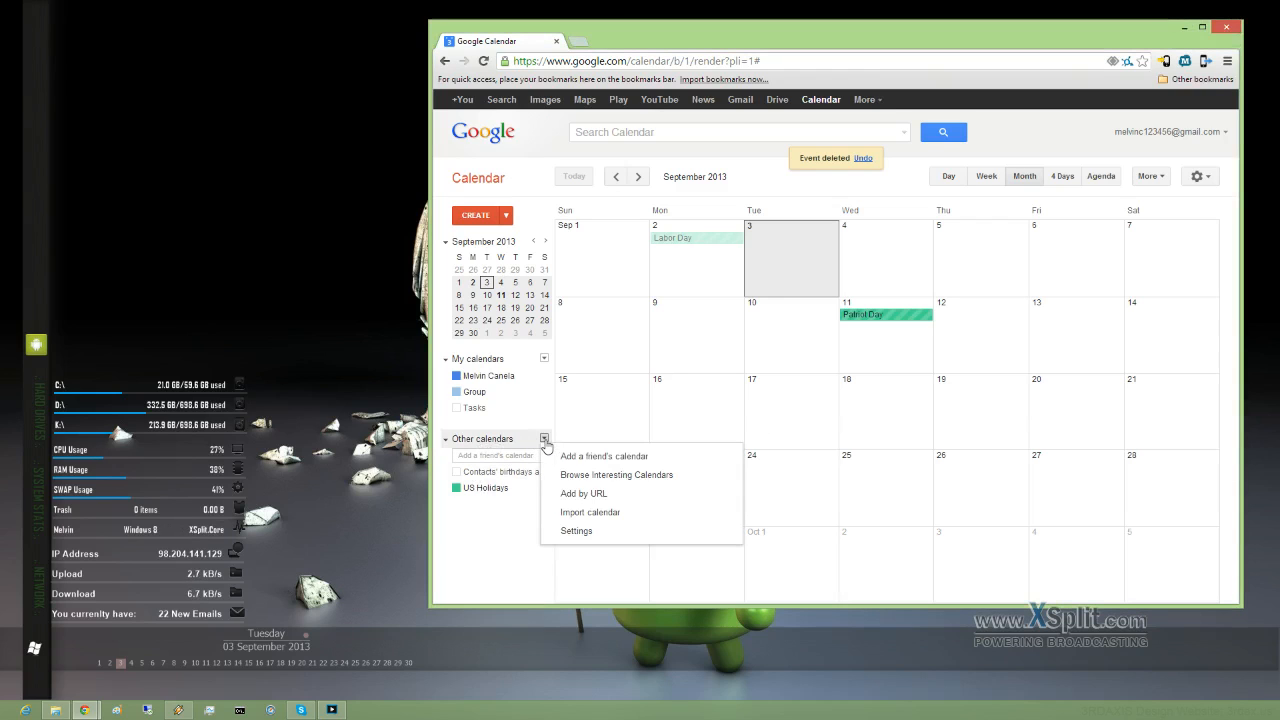
click(602, 460)
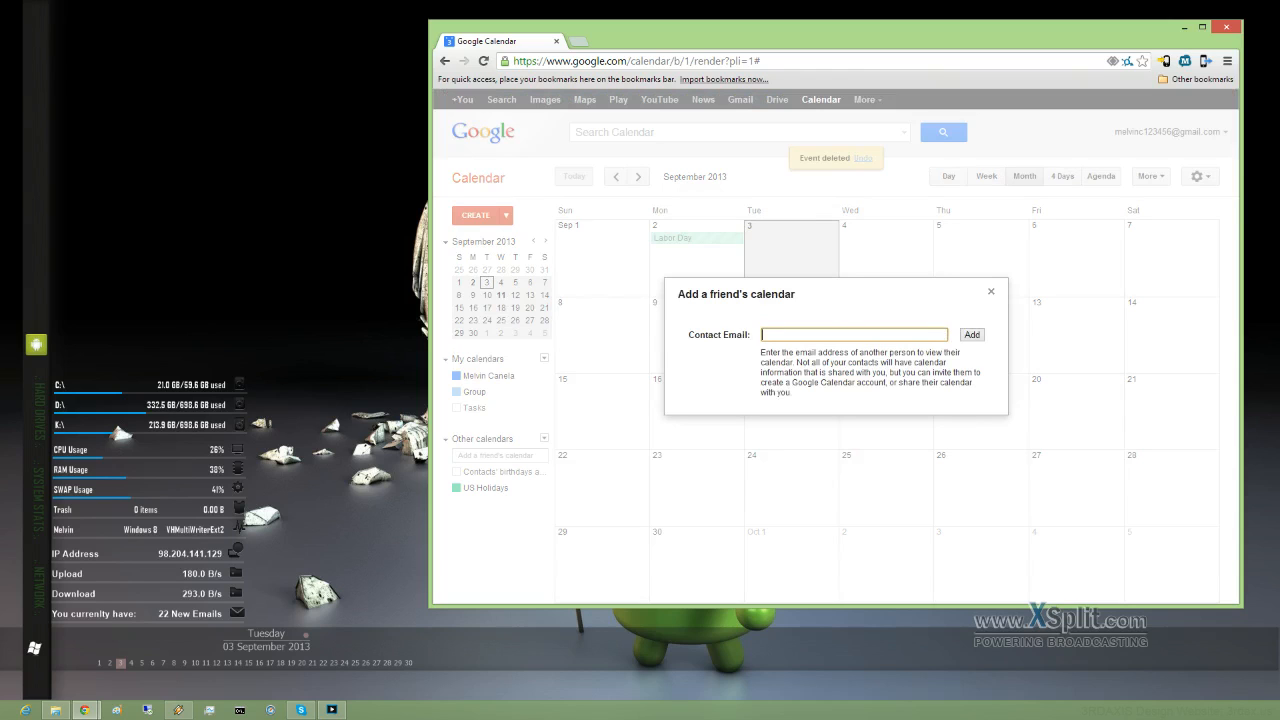
click(994, 296)
click(541, 440)
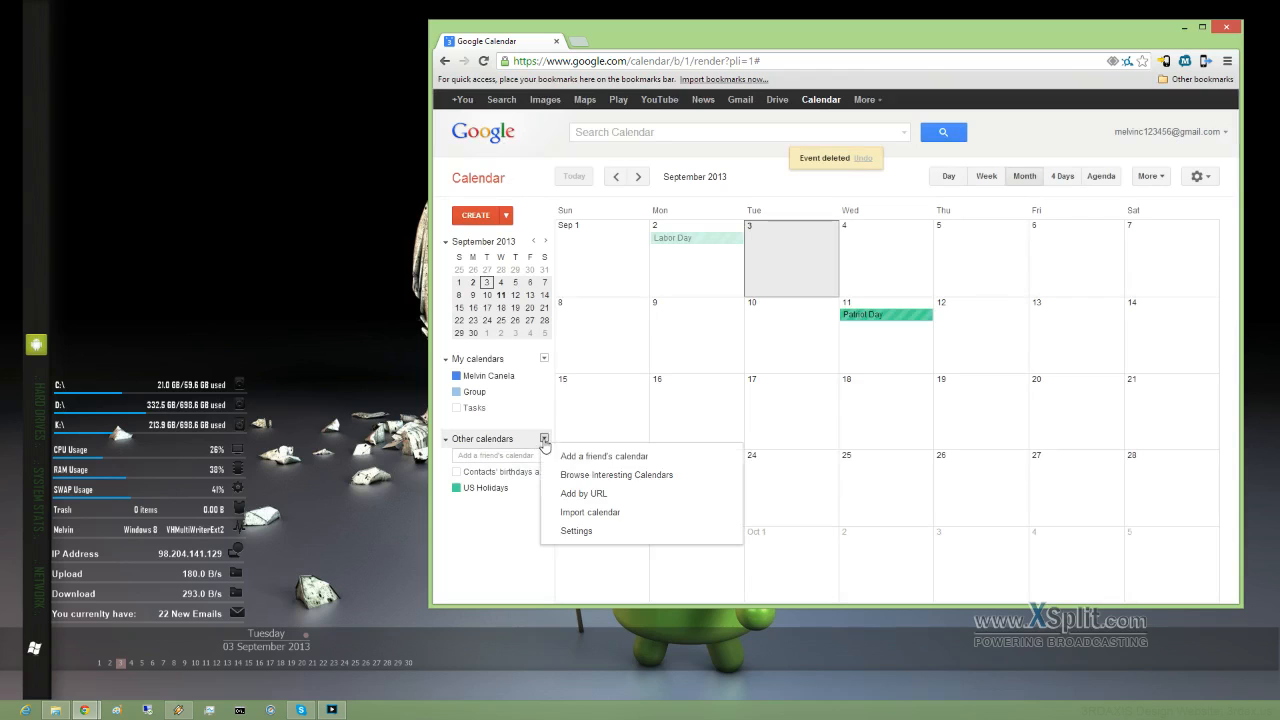
Step: Subscribe to the New York Giants calendar under Interesting Calendars > Sports > Football > NFL
click(646, 476)
scroll(580, 335, down, 4)
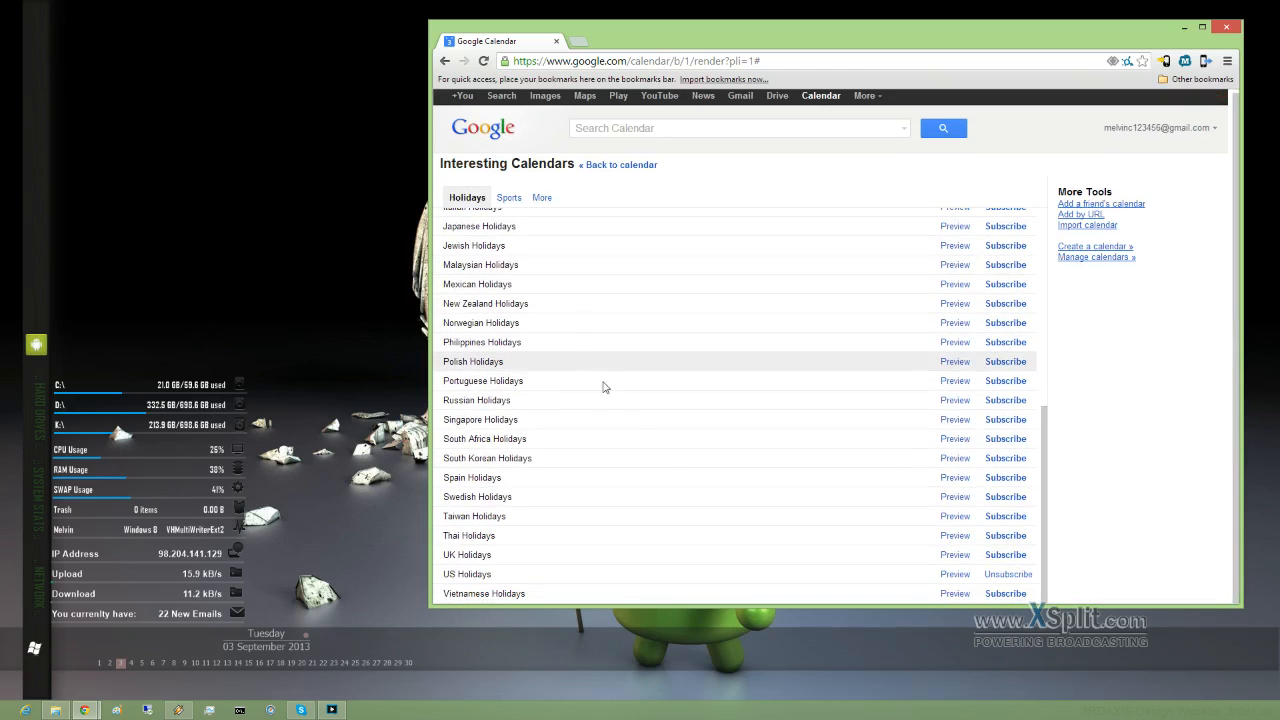
scroll(680, 426, up, 5)
scroll(631, 361, down, 3)
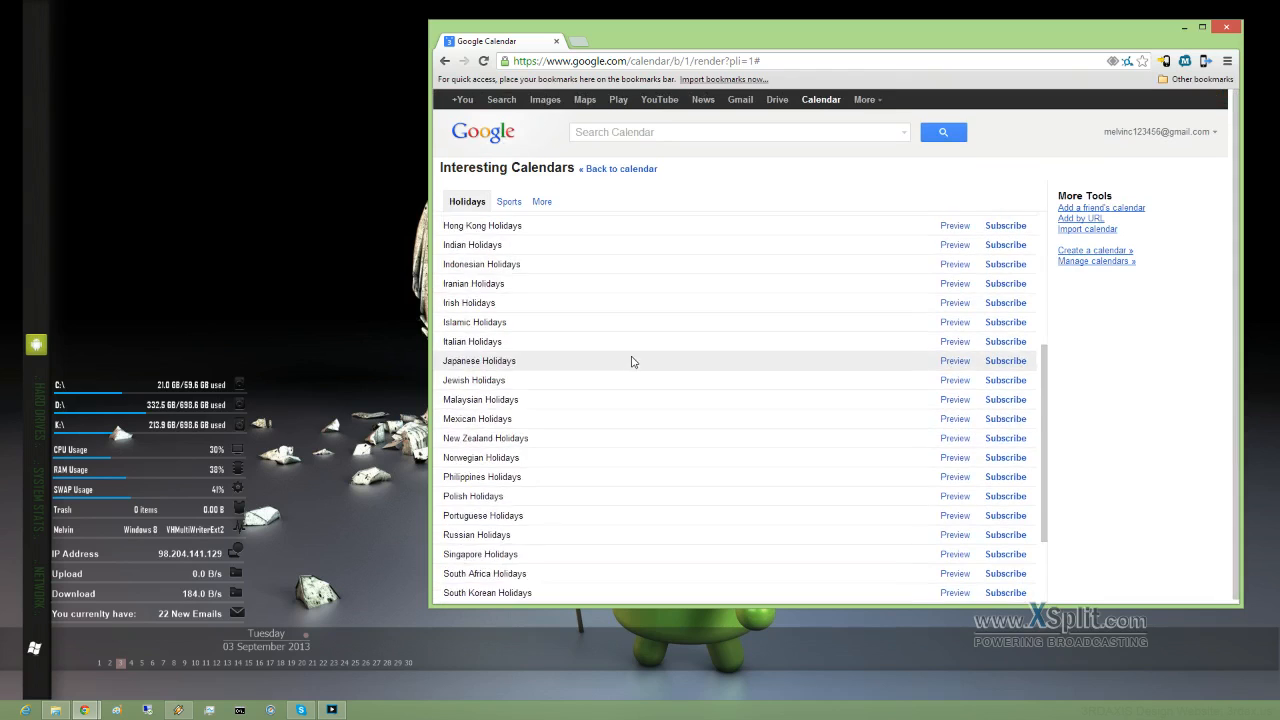
scroll(632, 364, down, 1)
scroll(634, 369, up, 3)
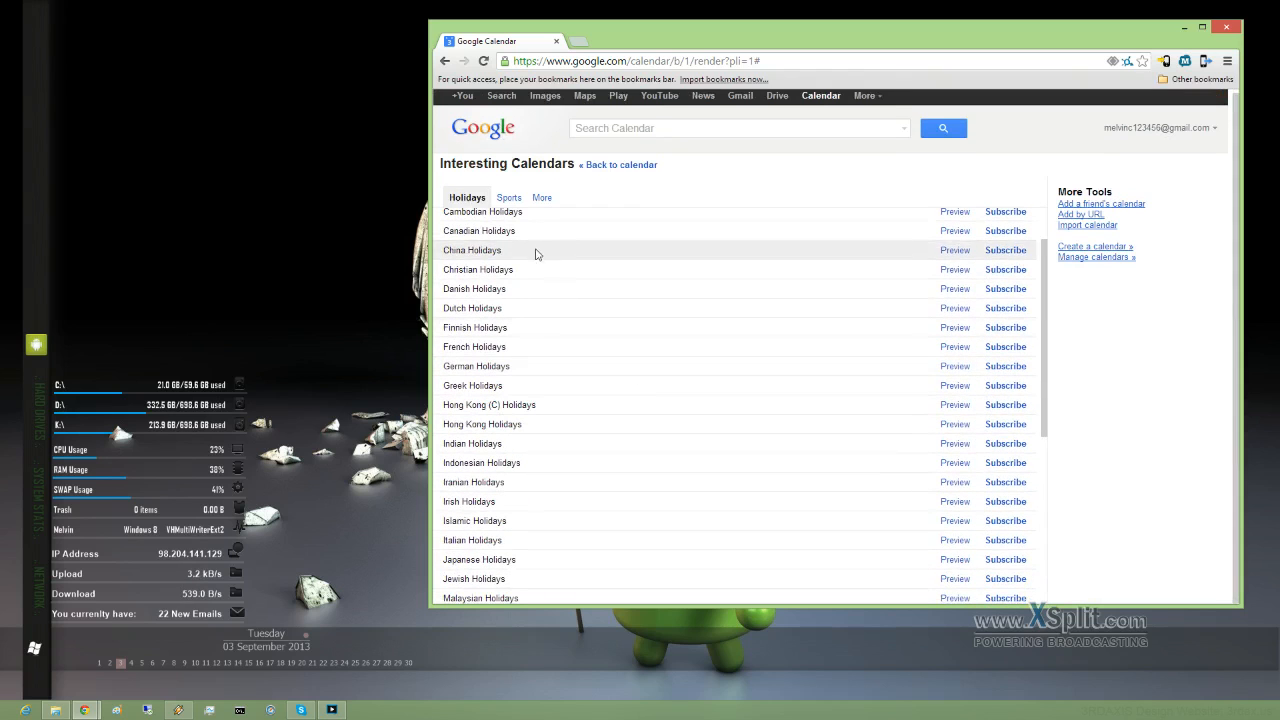
click(510, 198)
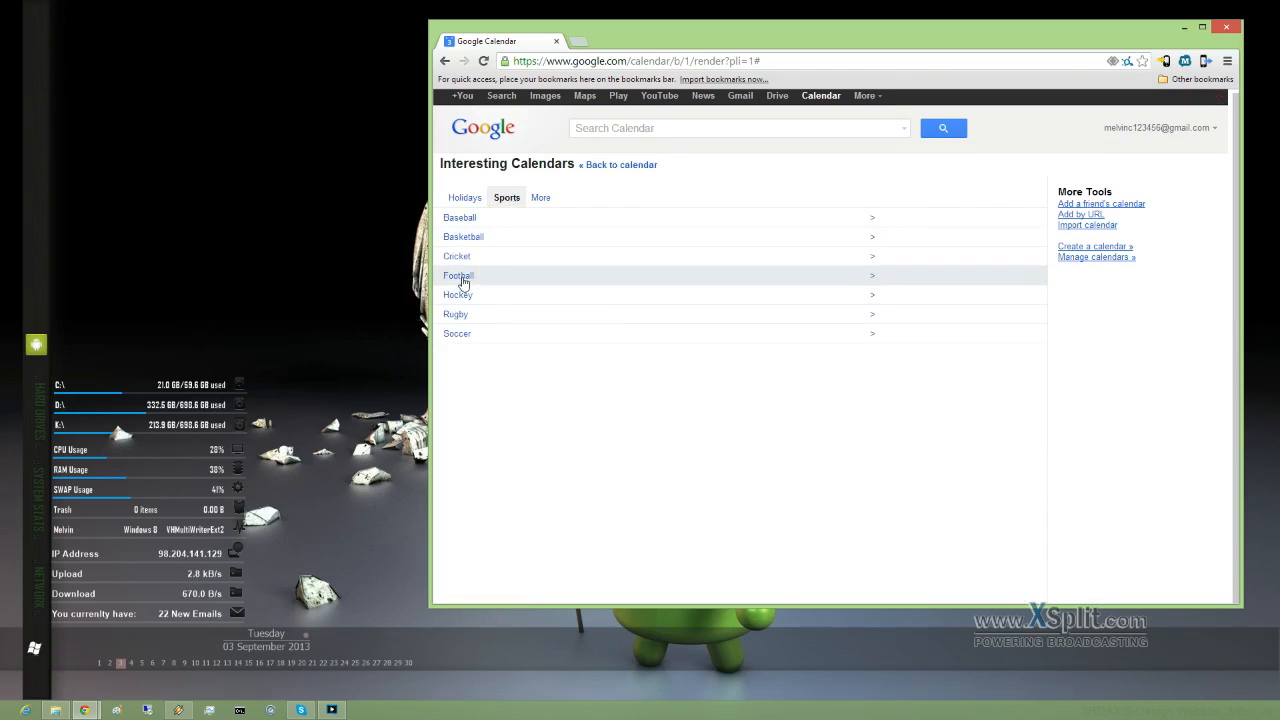
click(462, 281)
click(500, 251)
scroll(545, 360, down, 3)
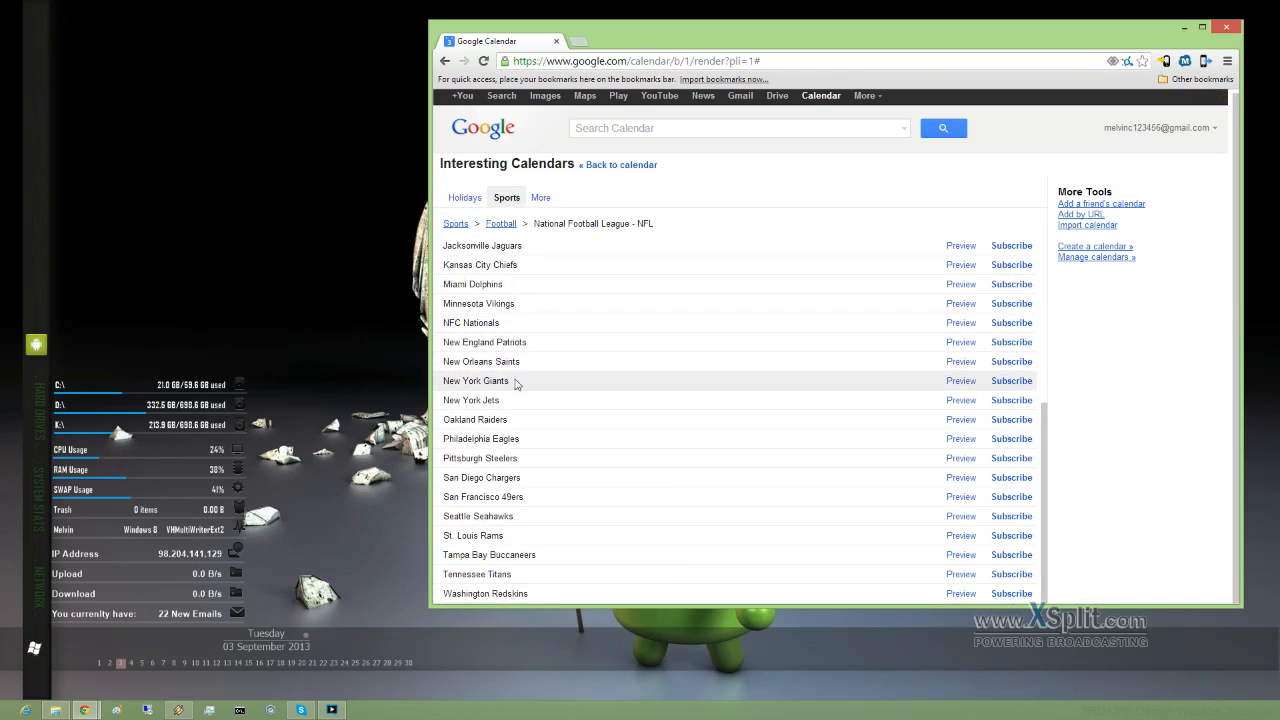
click(1018, 381)
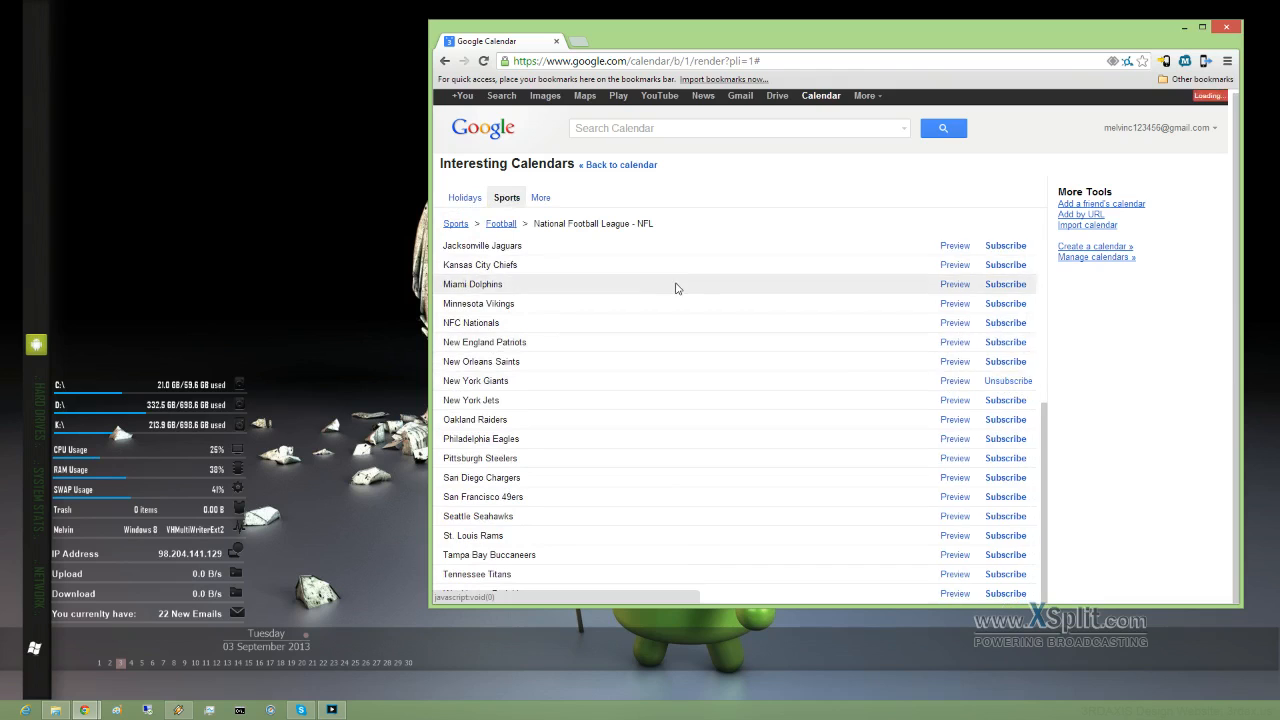
Step: Subscribe to the New York Mets calendar under Baseball > MLB and return to month view
scroll(675, 288, up, 5)
click(456, 224)
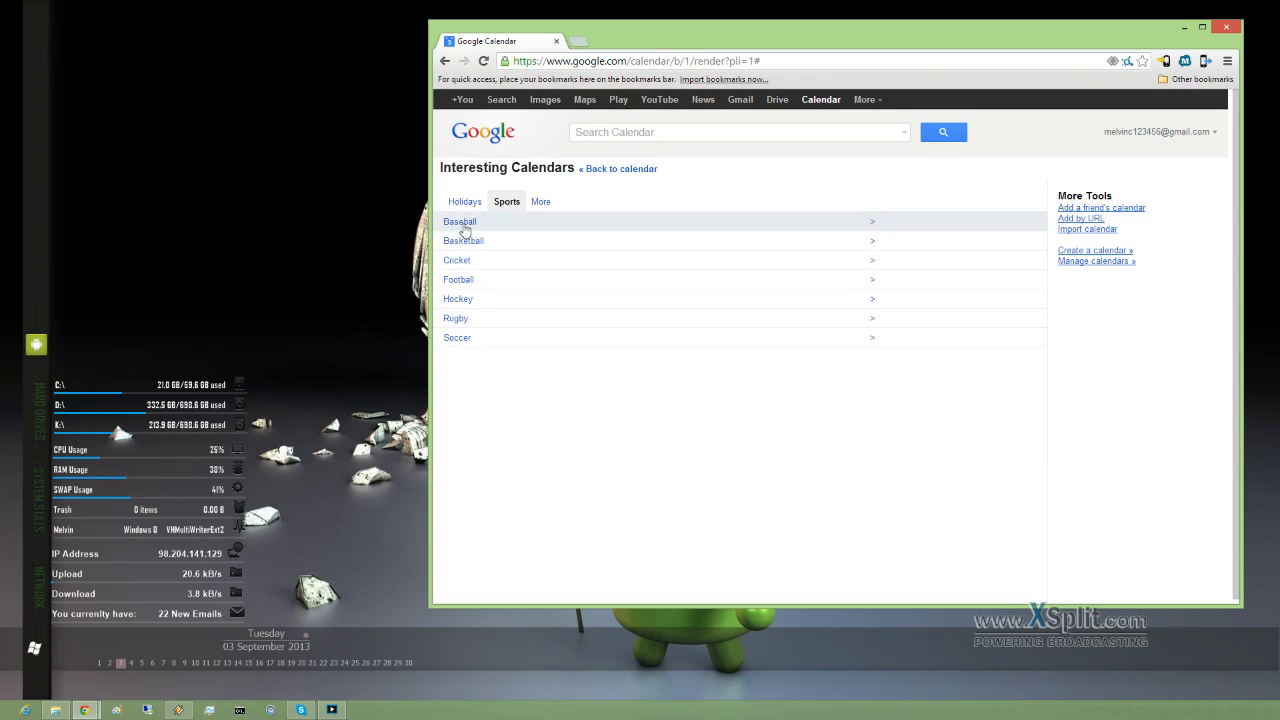
click(464, 222)
click(491, 252)
scroll(521, 354, down, 3)
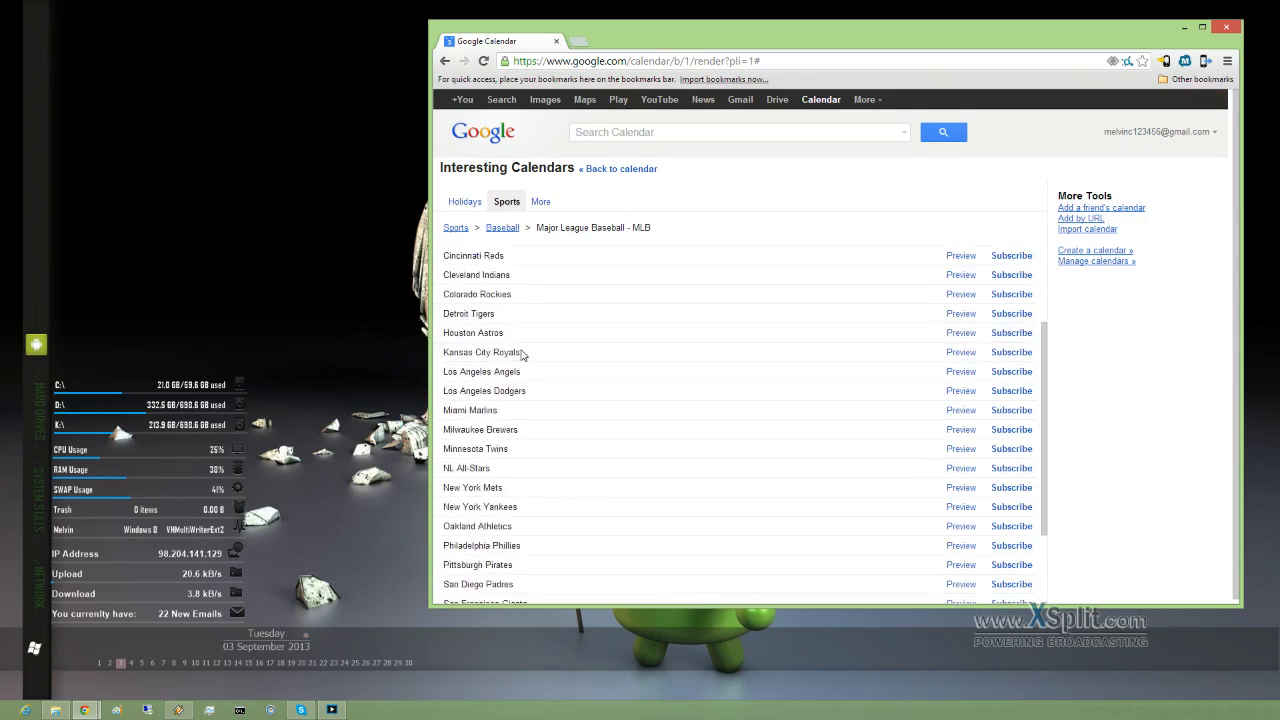
scroll(521, 354, down, 1)
click(1012, 424)
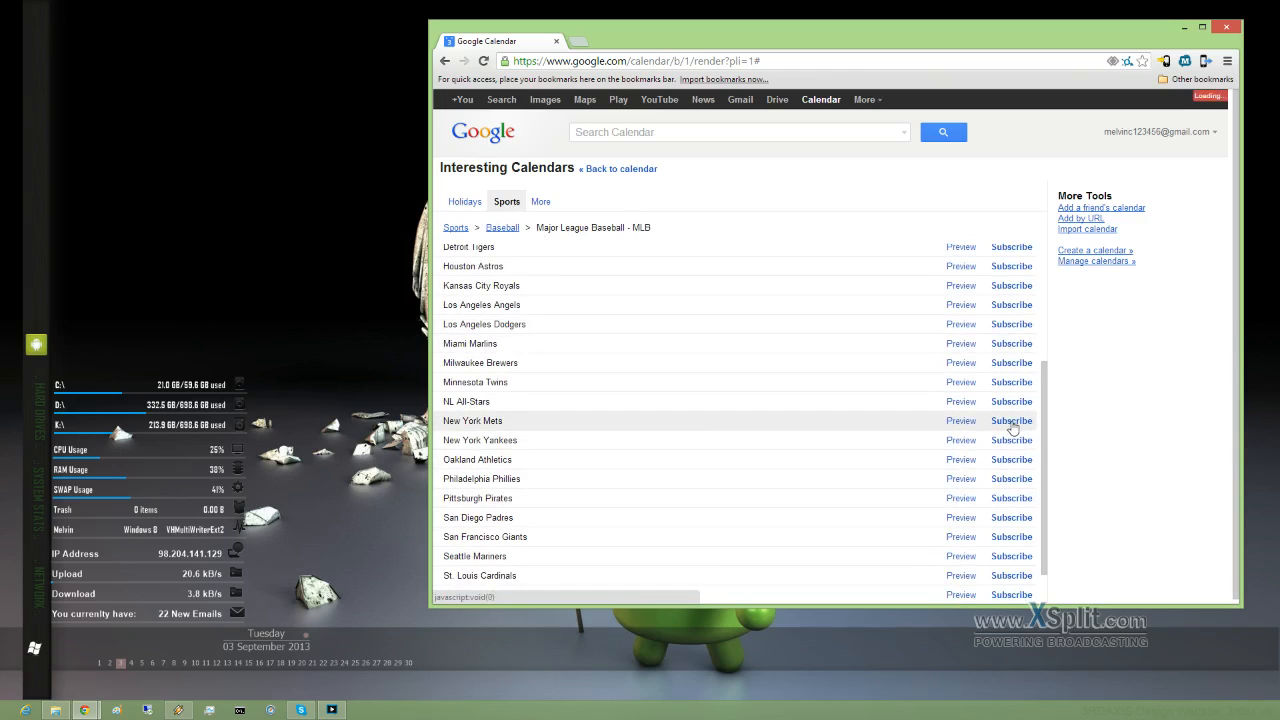
click(469, 140)
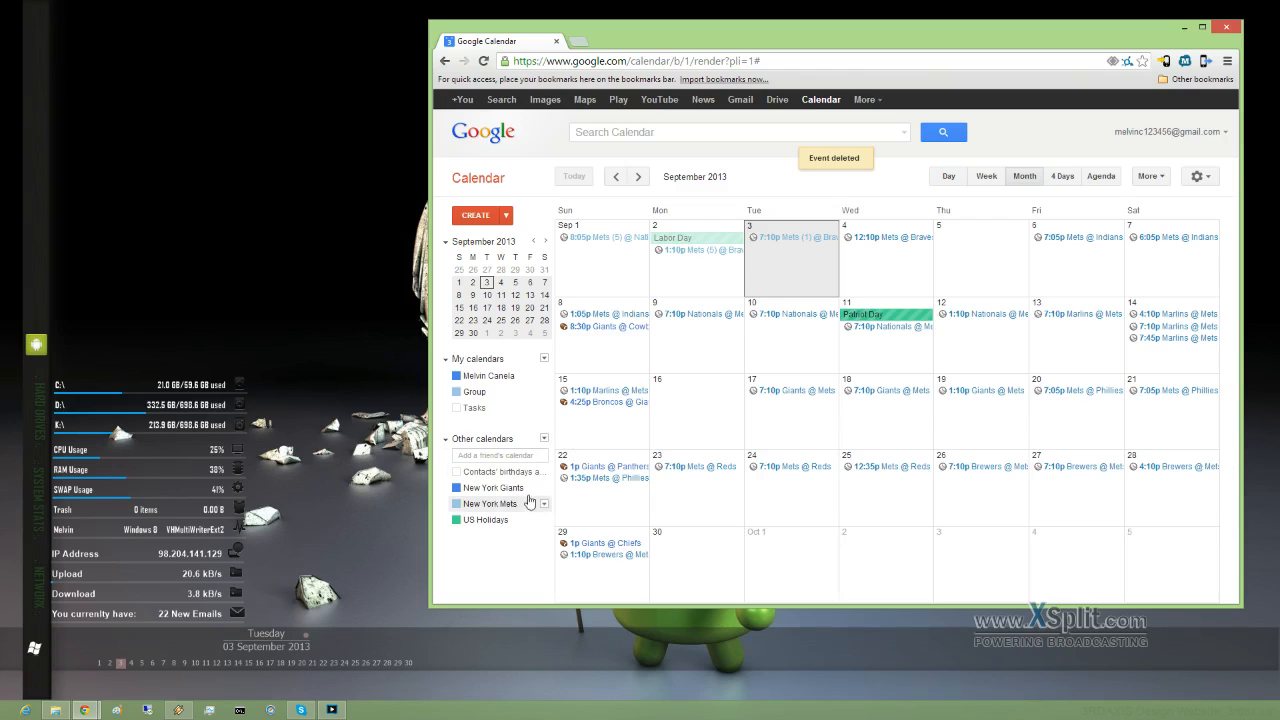
Step: Subscribe to the Phases of the Moon and Week Numbers calendars from Browse Interesting Calendars' More section
click(544, 360)
click(570, 402)
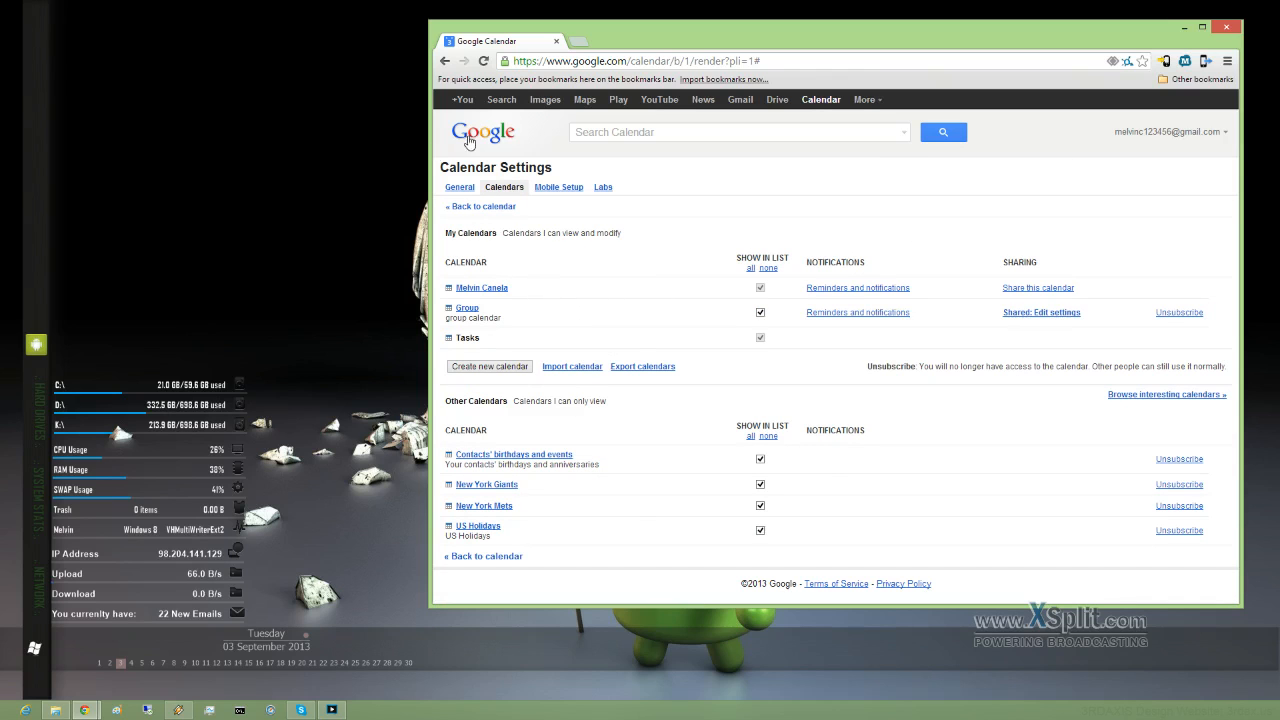
click(482, 207)
click(544, 439)
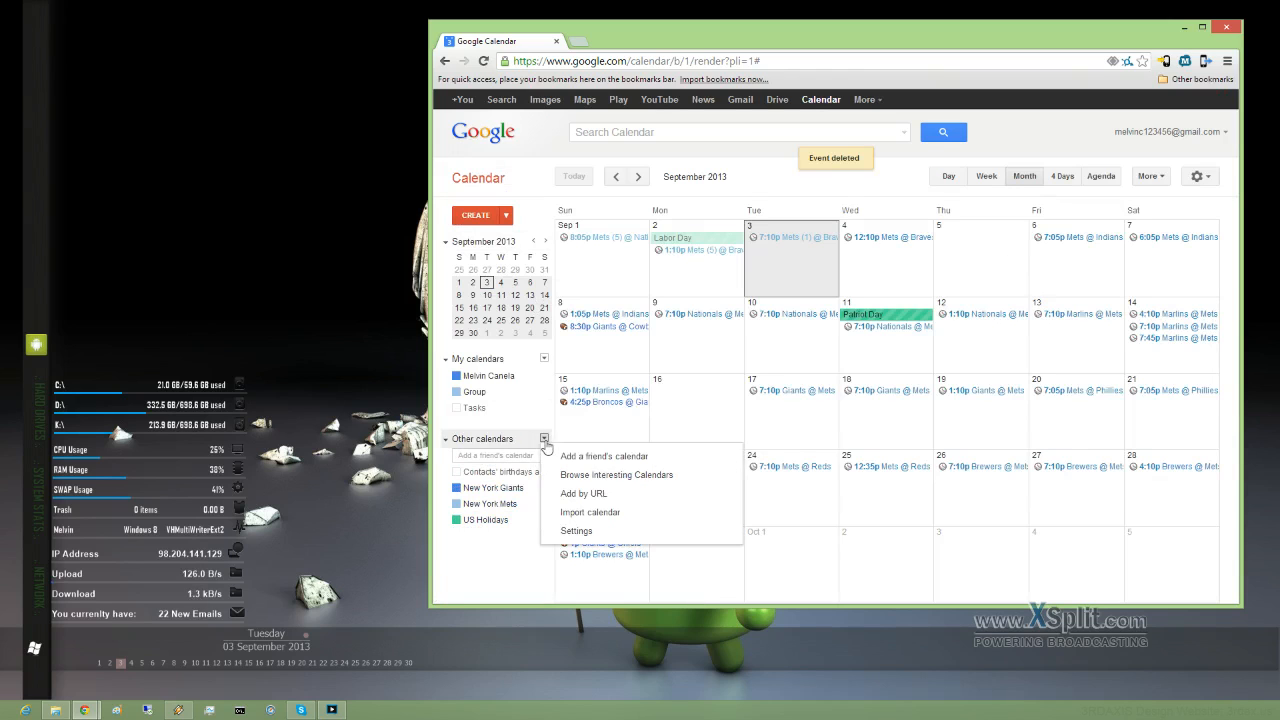
click(602, 478)
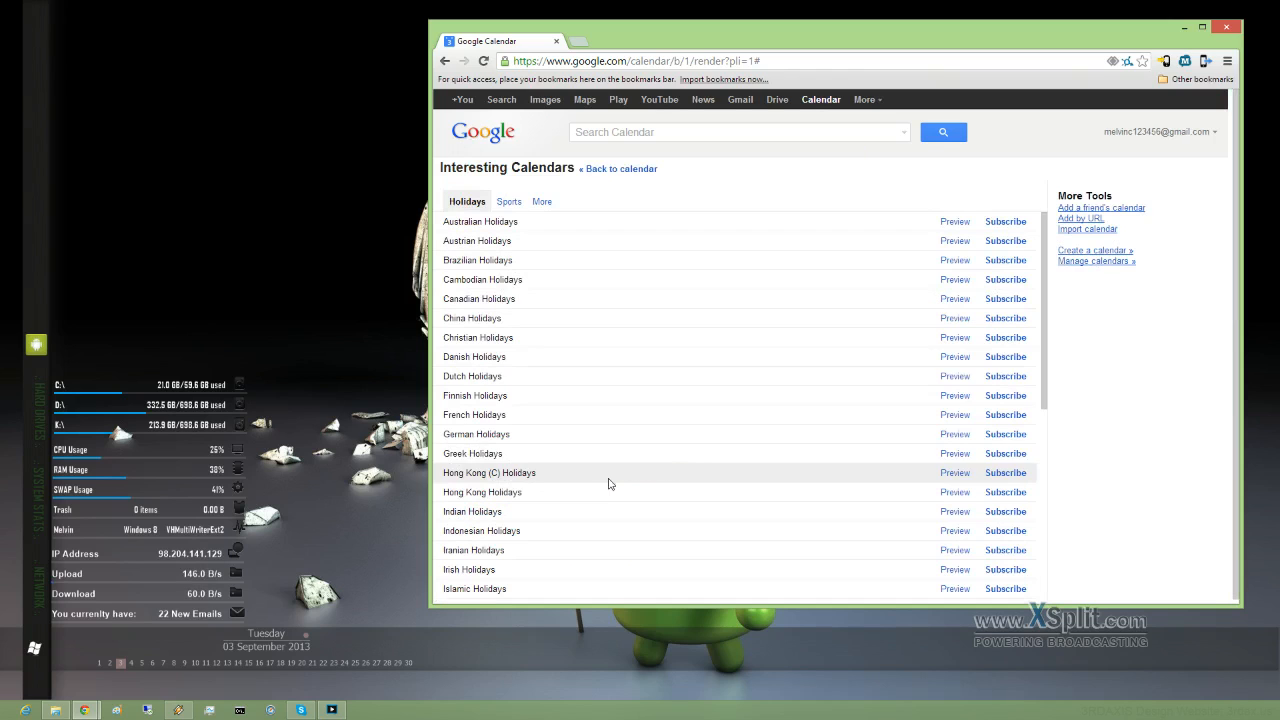
click(545, 203)
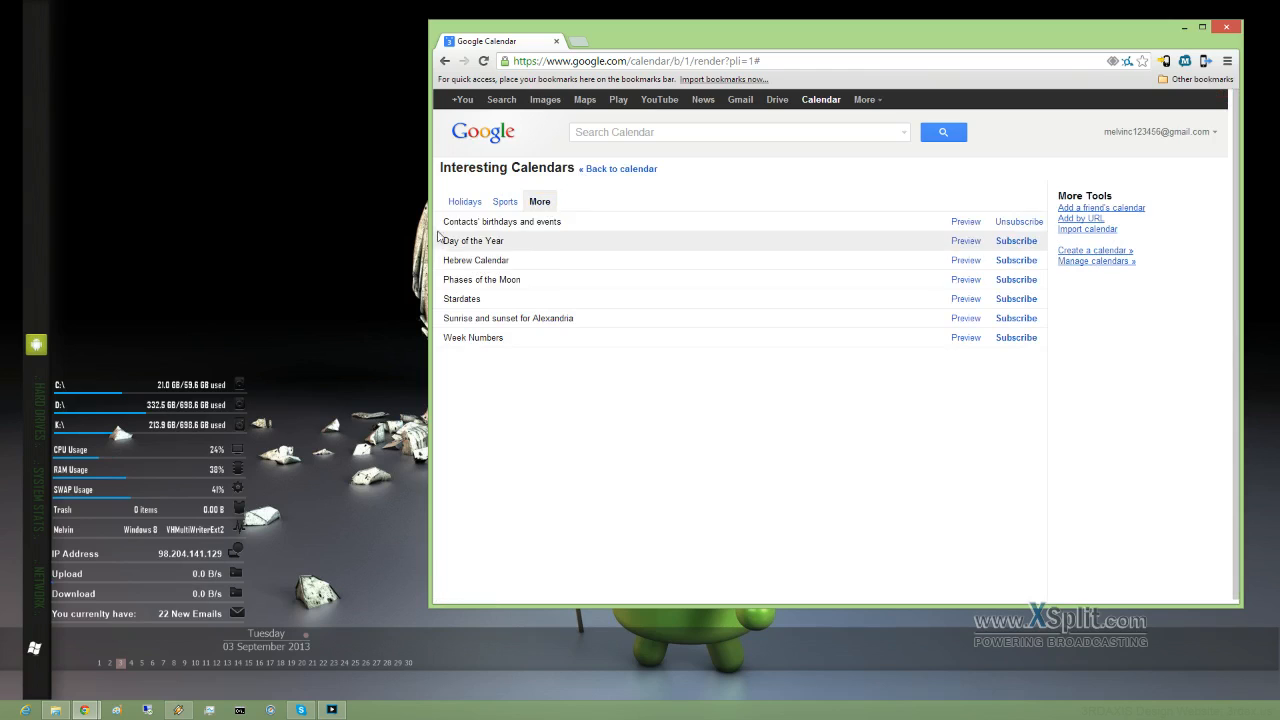
click(1012, 280)
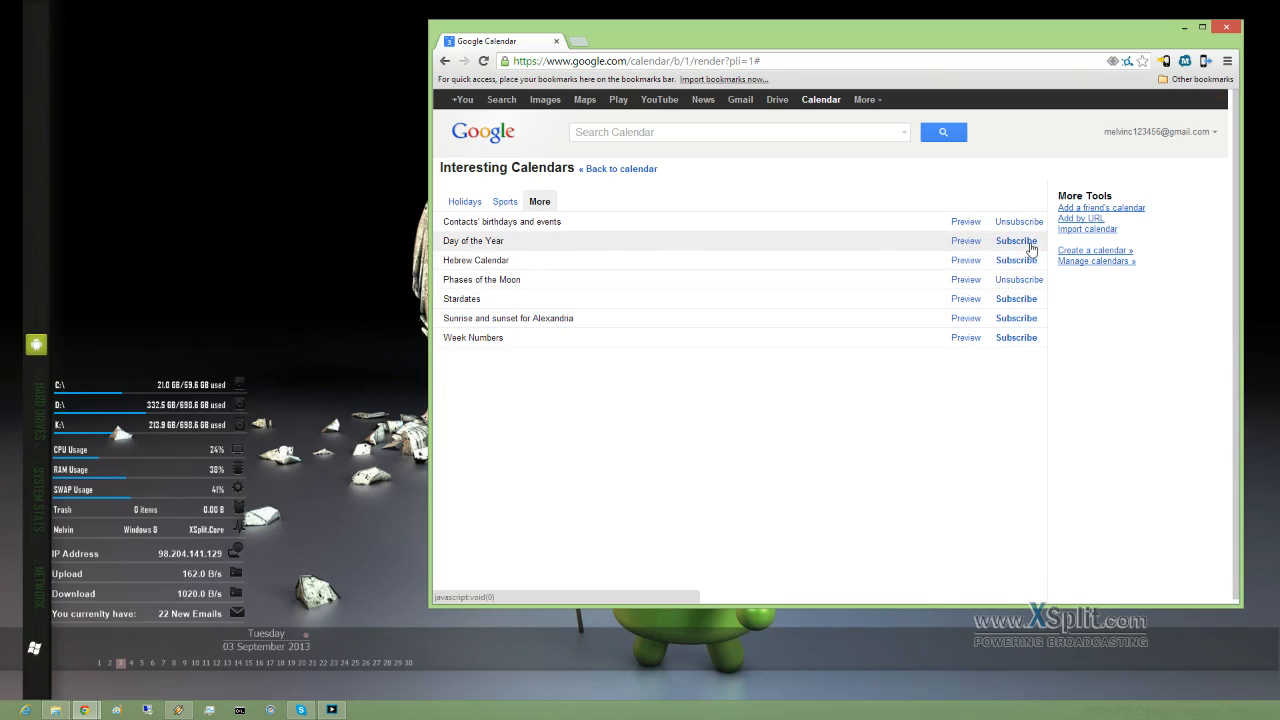
click(1016, 337)
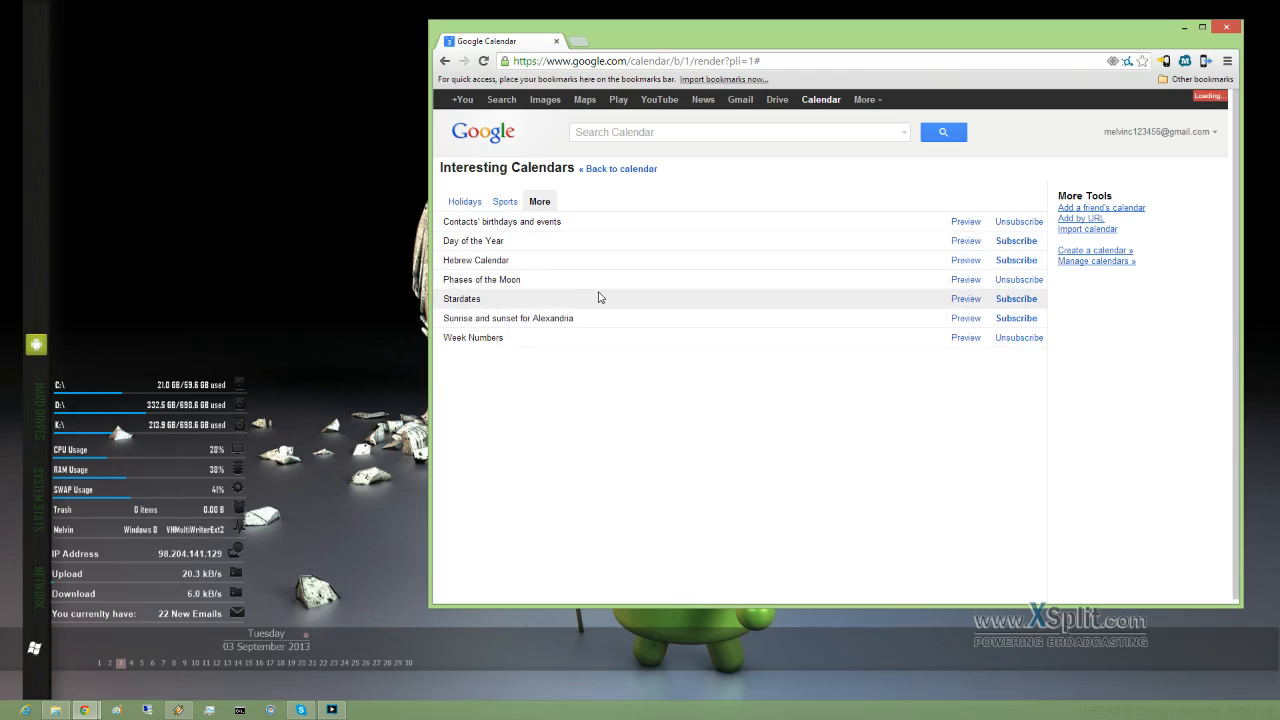
click(477, 138)
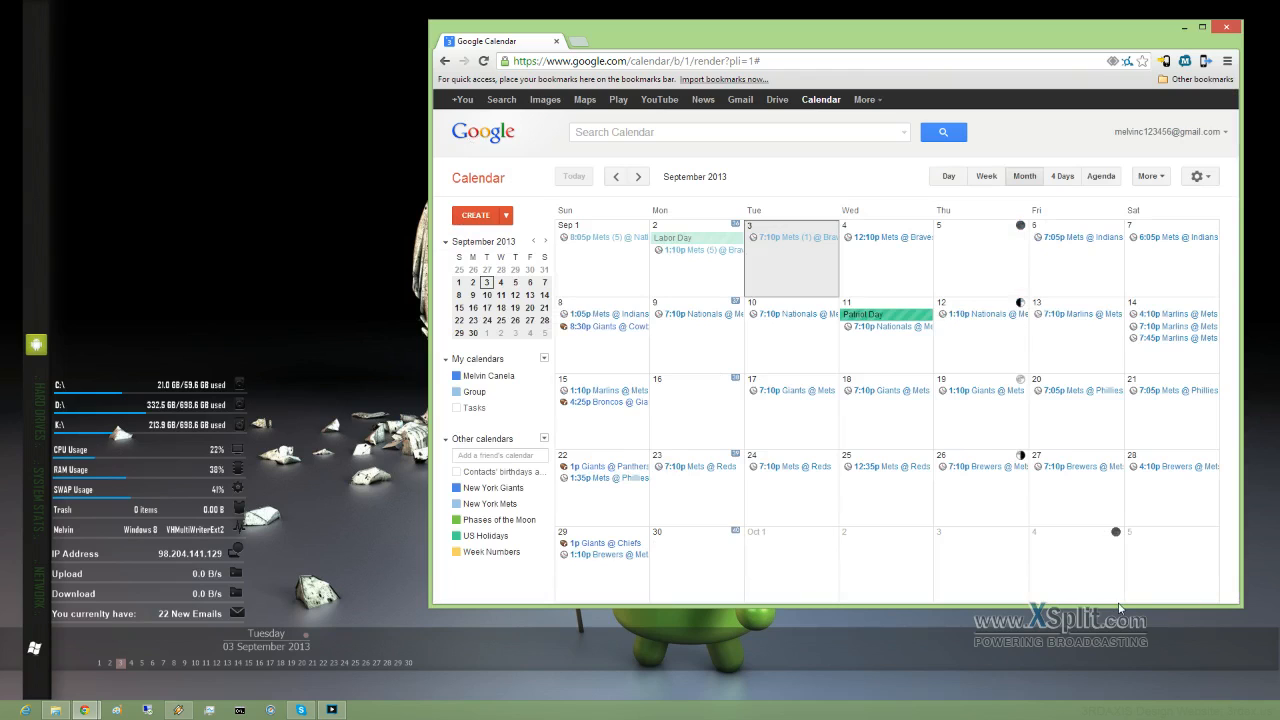
Step: Uncheck the New York Giants, New York Mets and US Holidays calendars so their events are hidden
click(457, 488)
click(457, 504)
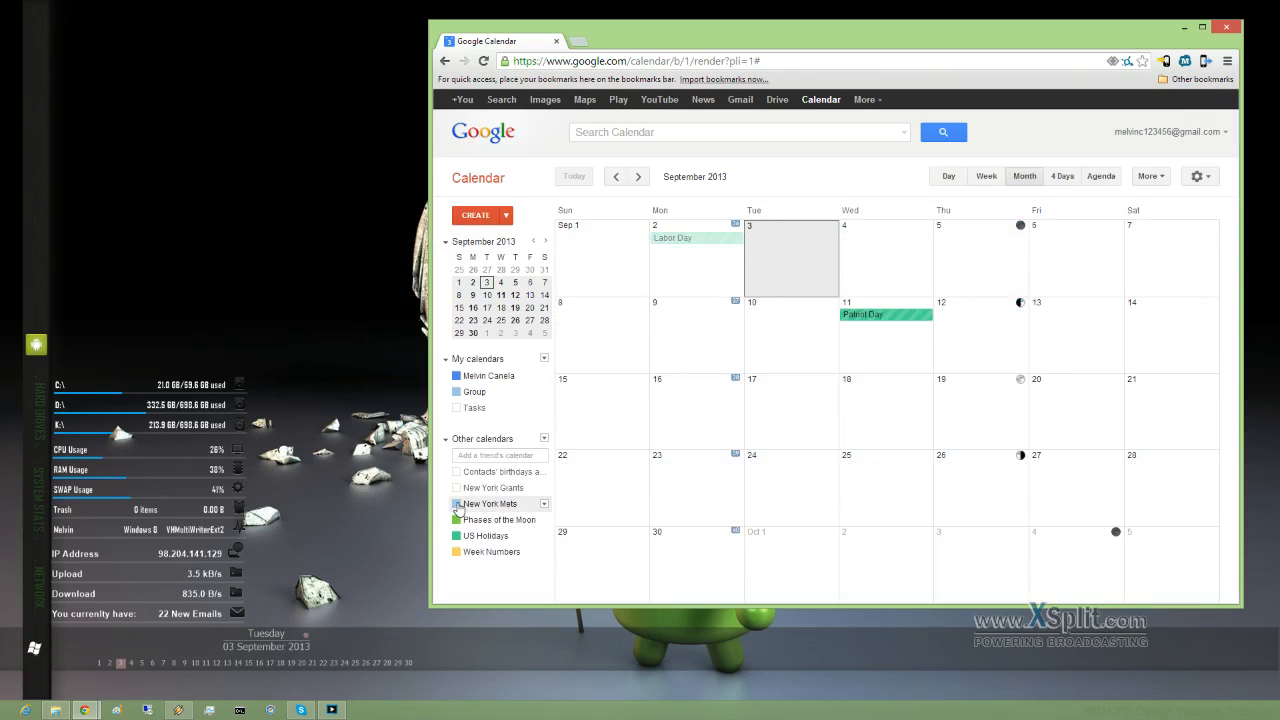
click(457, 536)
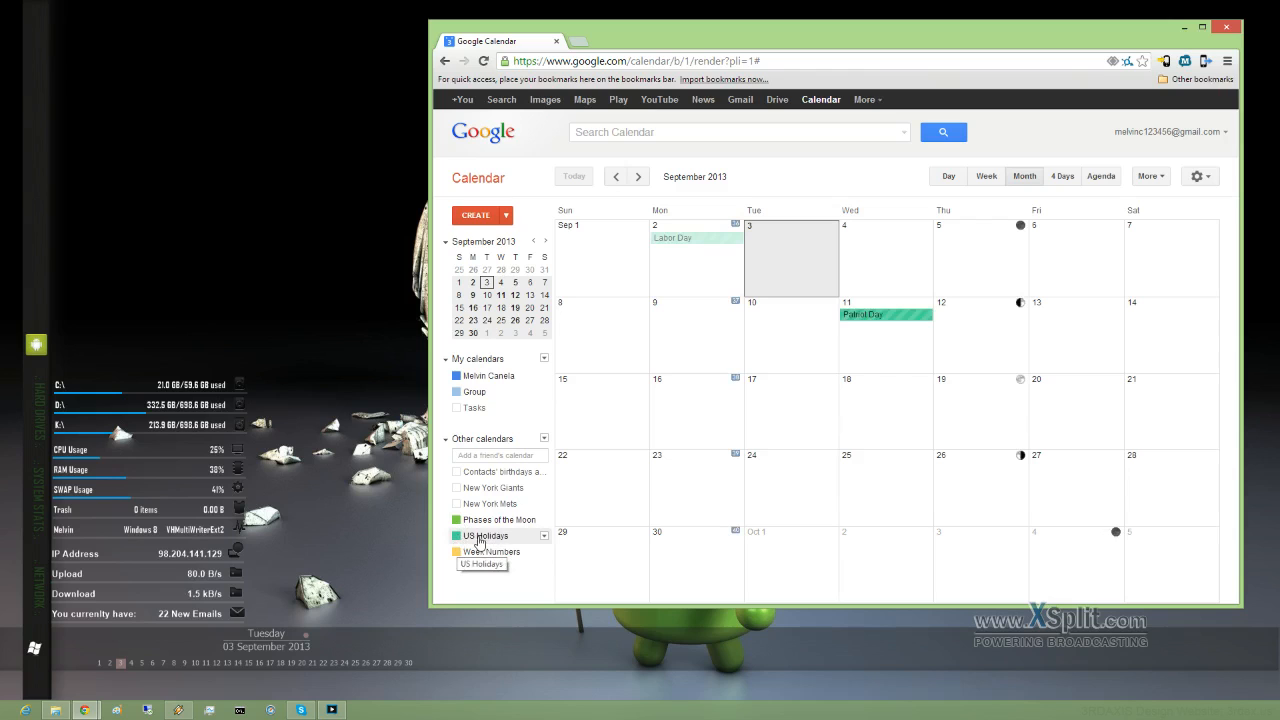
click(477, 490)
click(477, 490)
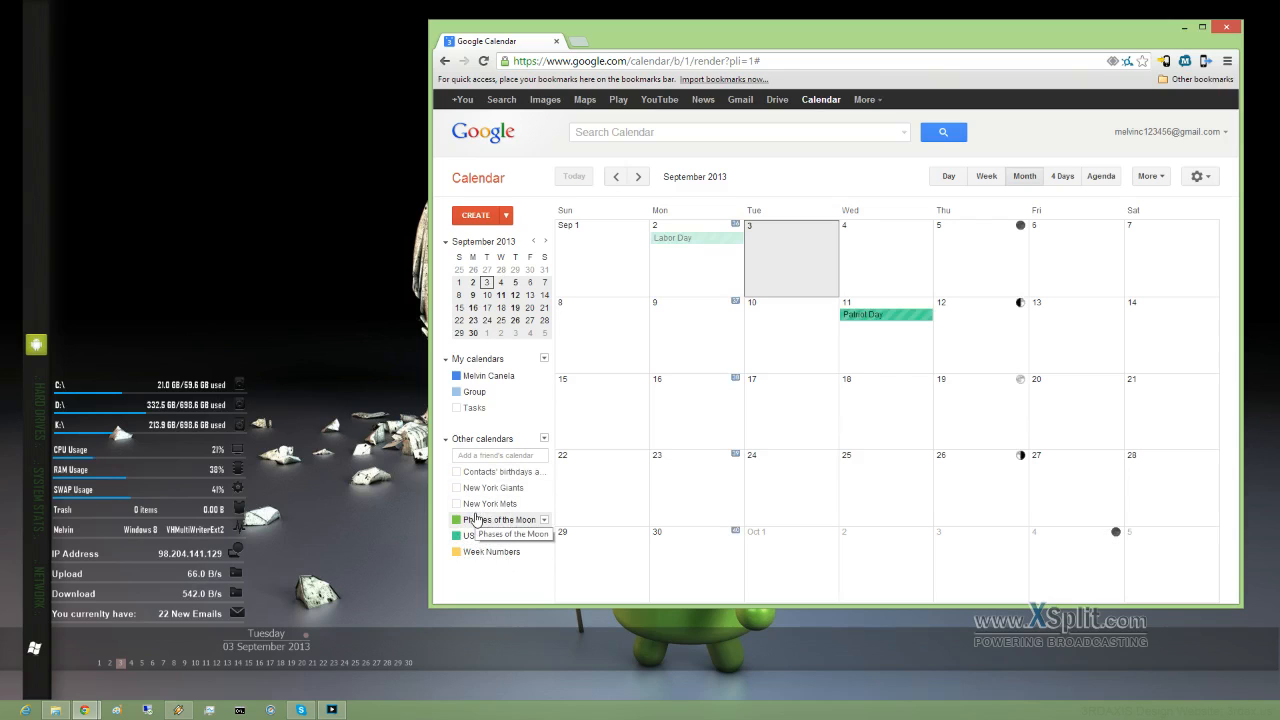
Step: Unsubscribe from the New York Mets calendar in calendar settings and confirm
click(546, 361)
click(583, 398)
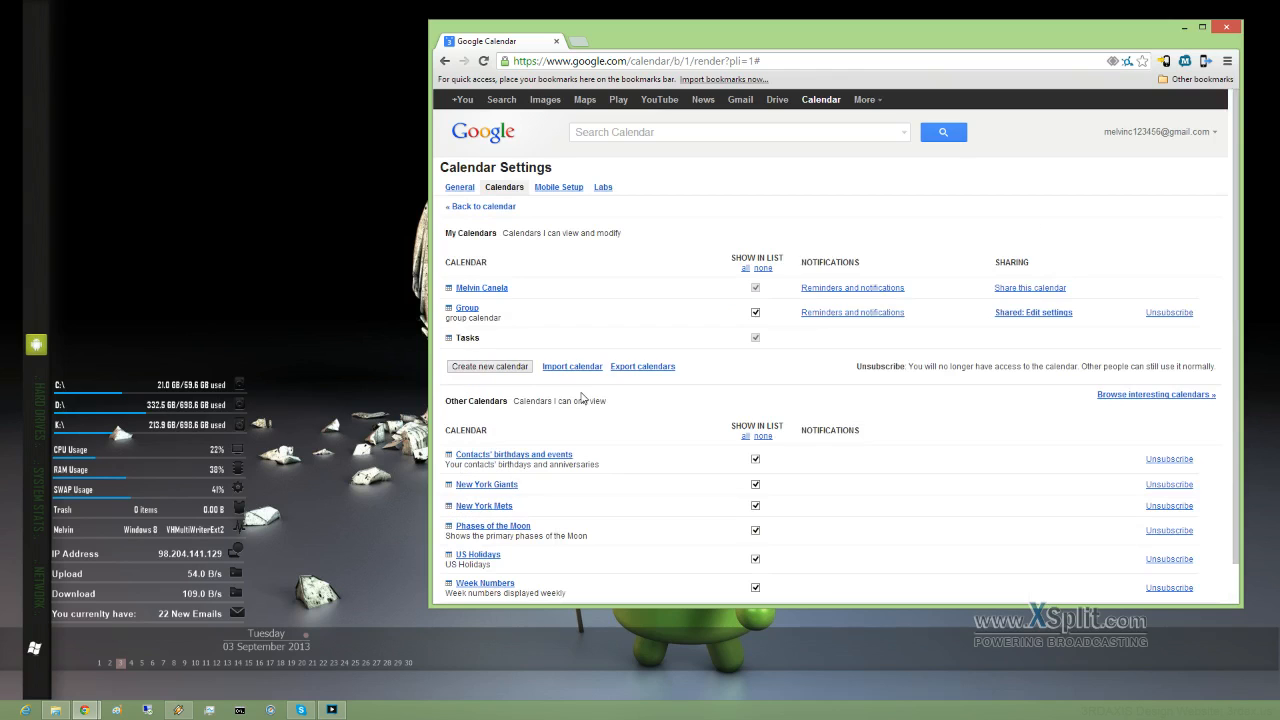
scroll(646, 458, down, 1)
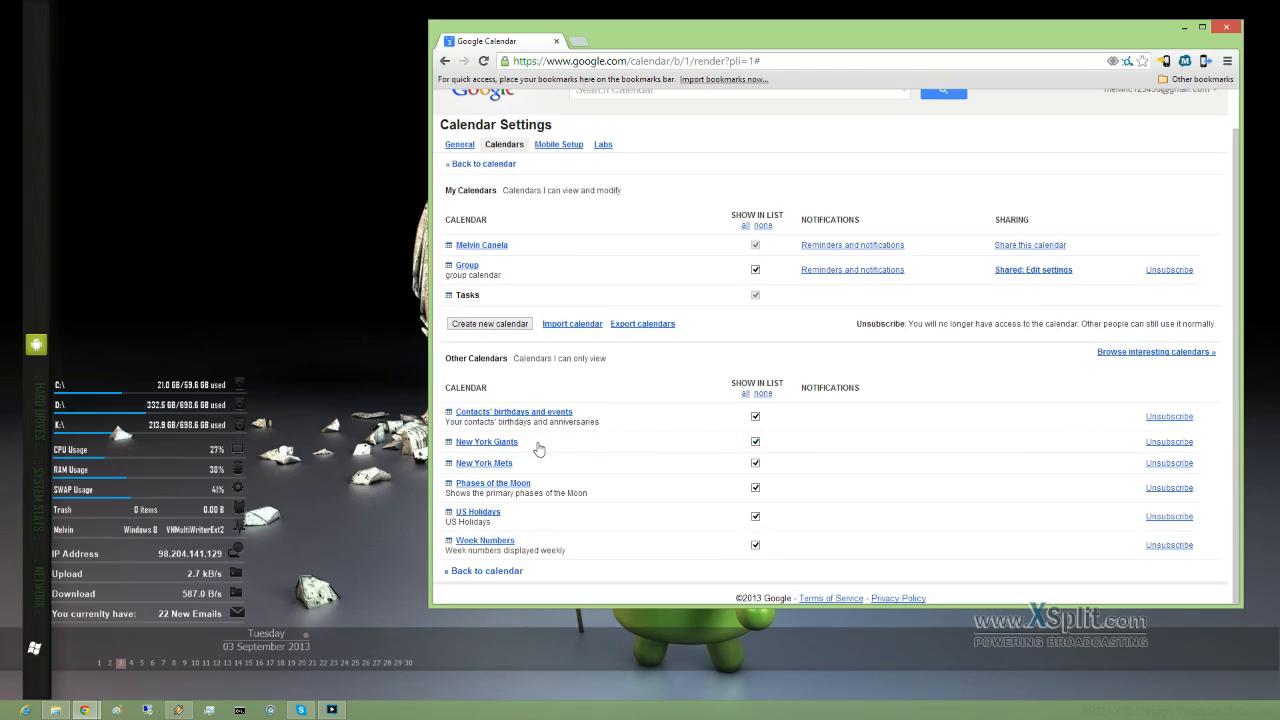
click(1167, 463)
click(749, 377)
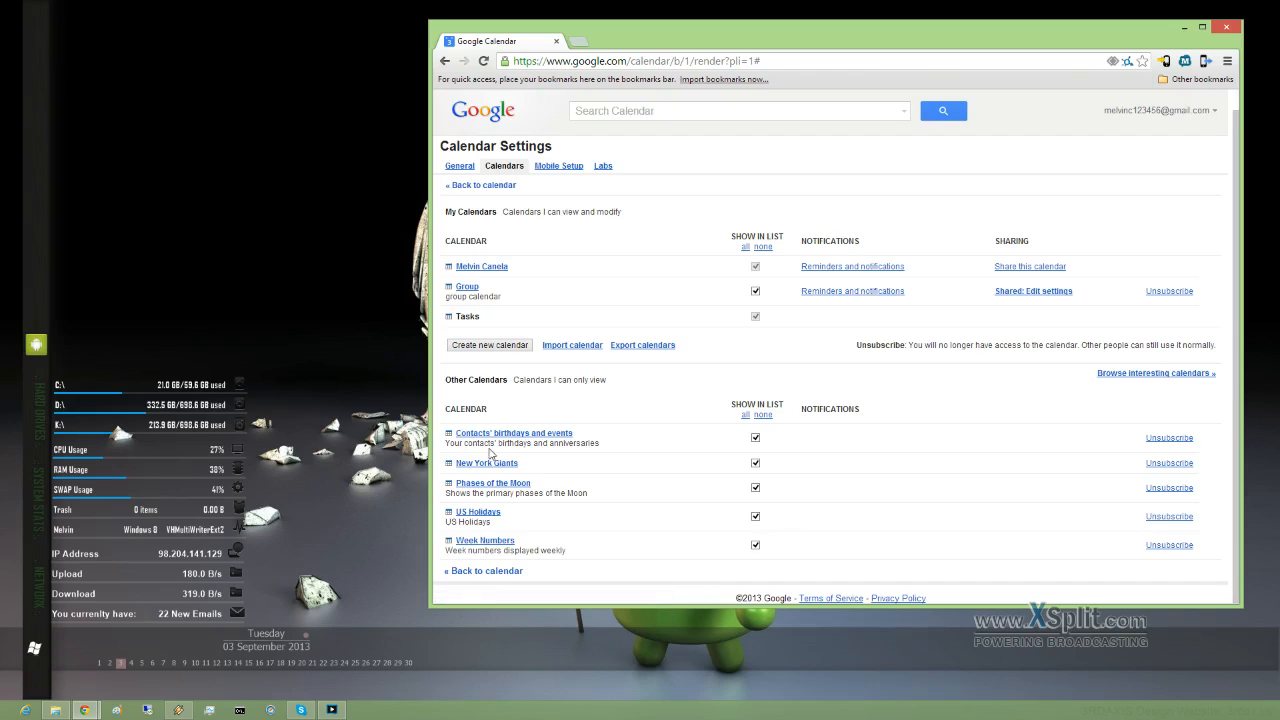
Step: Permanently delete the Group calendar for everyone, acknowledging the warning
click(466, 287)
scroll(666, 492, down, 5)
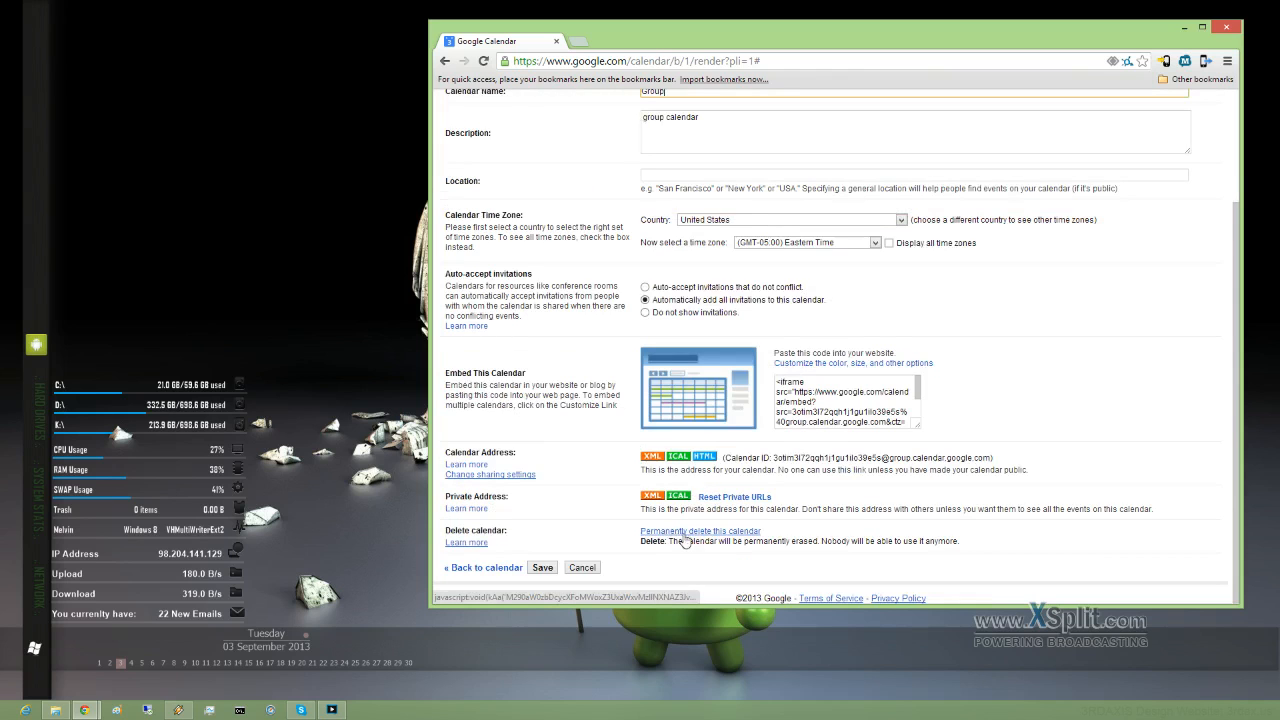
click(727, 532)
click(701, 377)
click(736, 402)
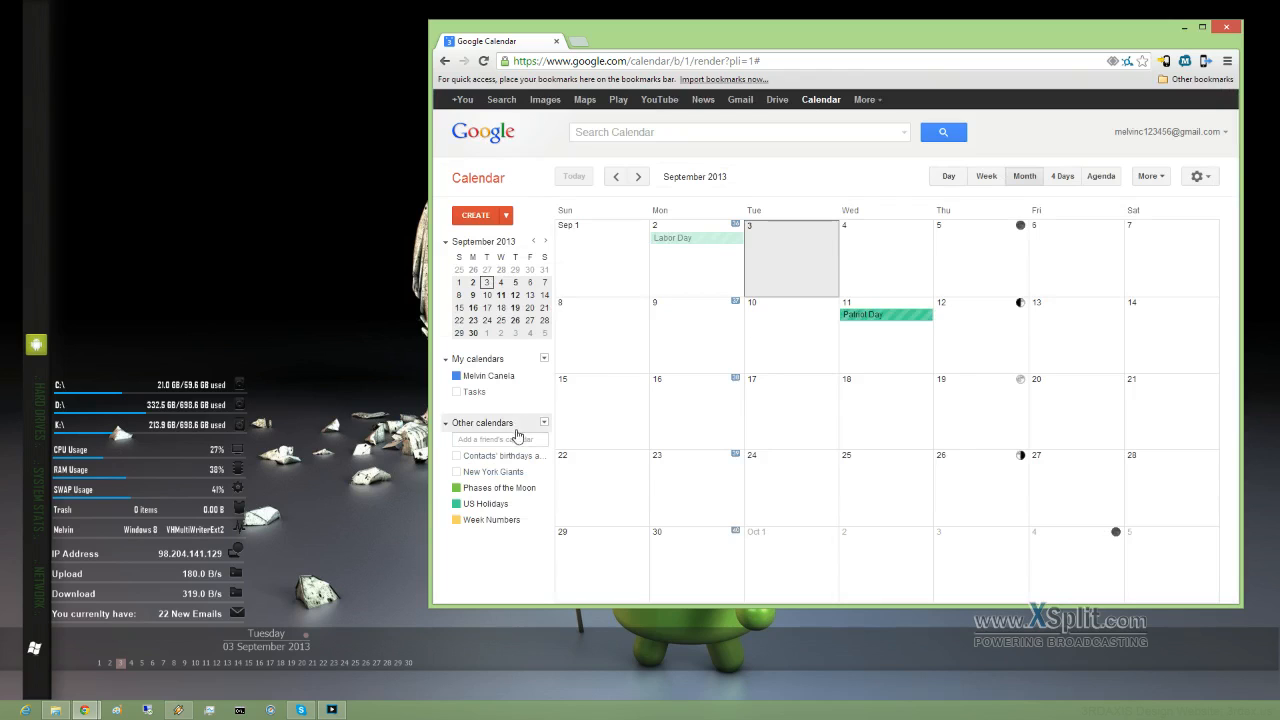
Step: Show the Giants games and copy the Giants @ Panthers game into your own calendar
click(457, 471)
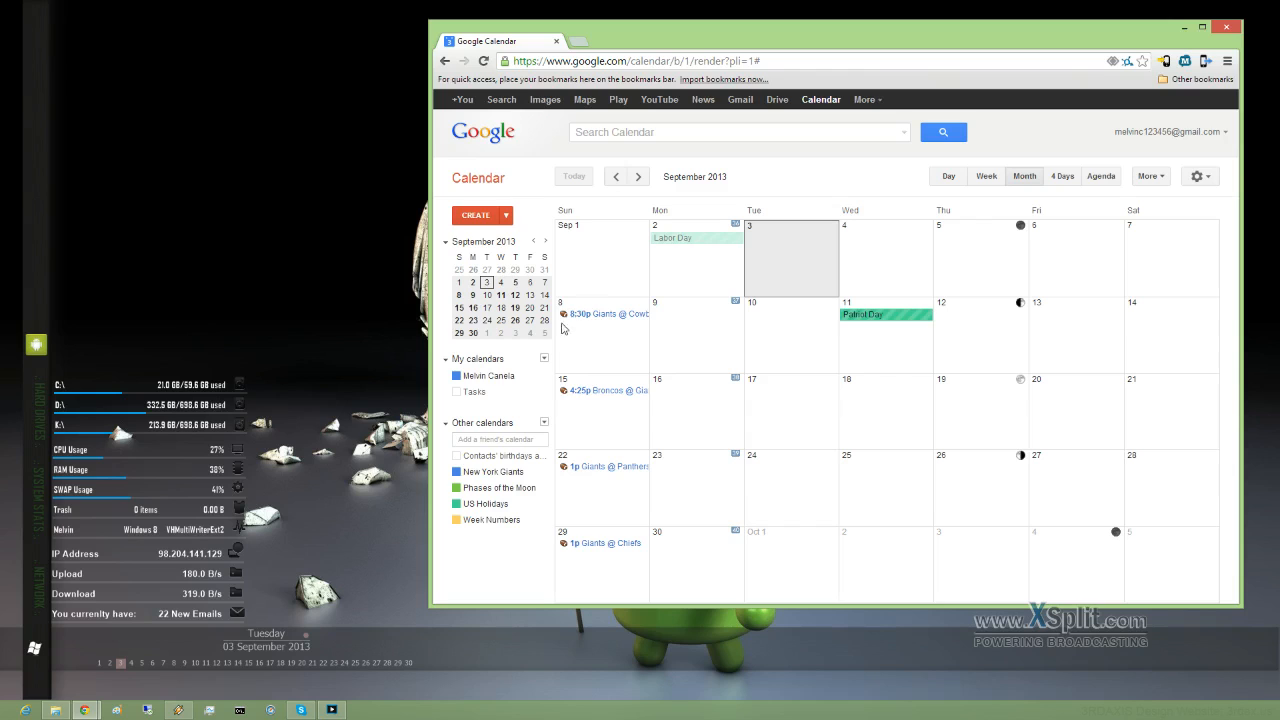
click(626, 468)
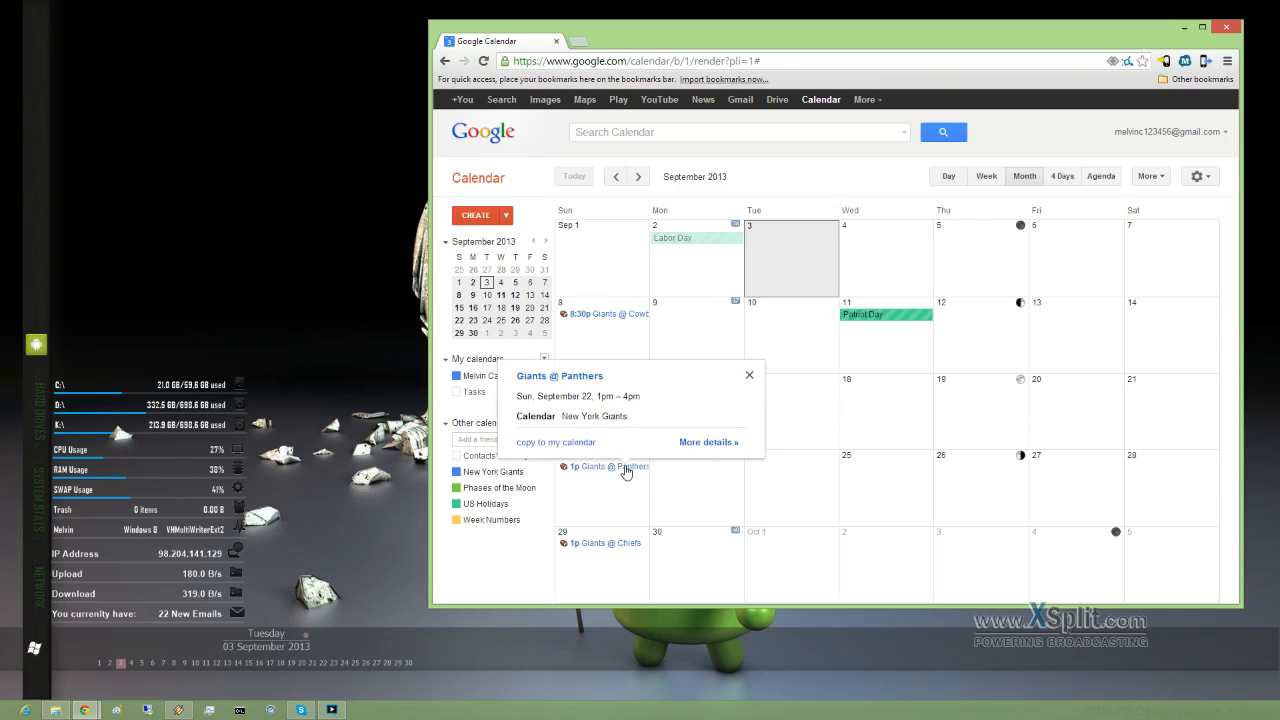
click(710, 443)
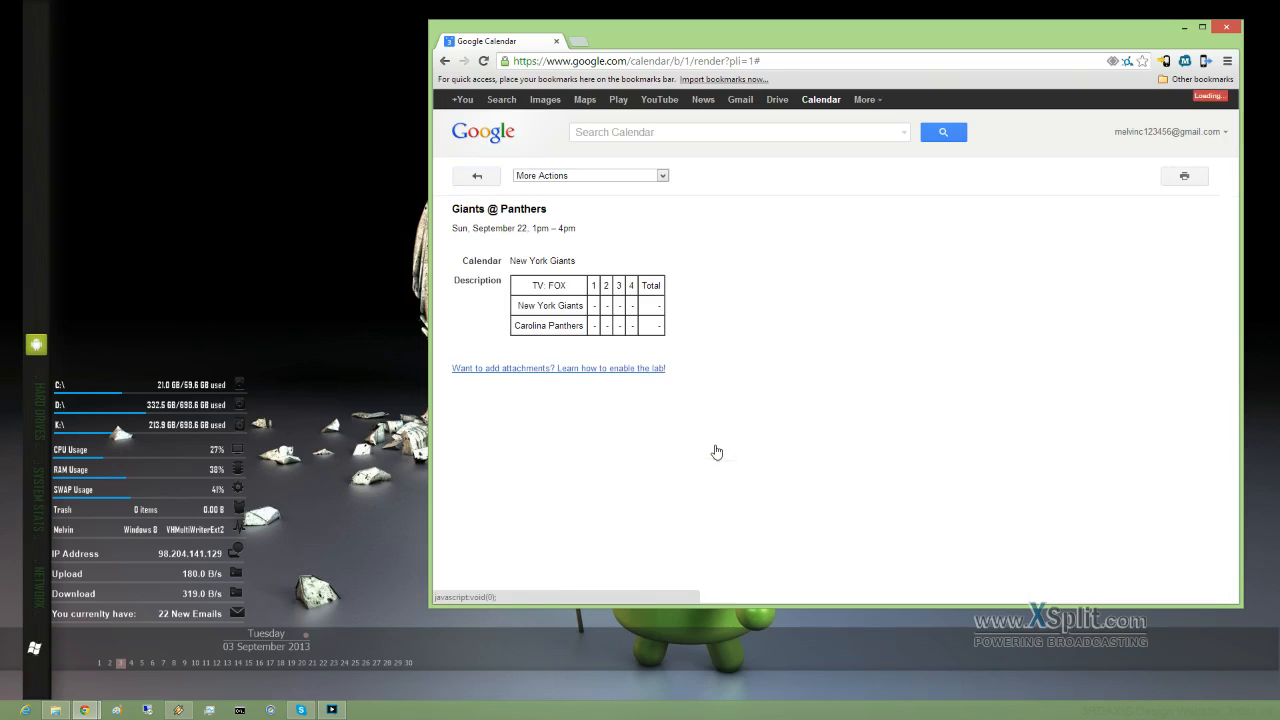
click(477, 177)
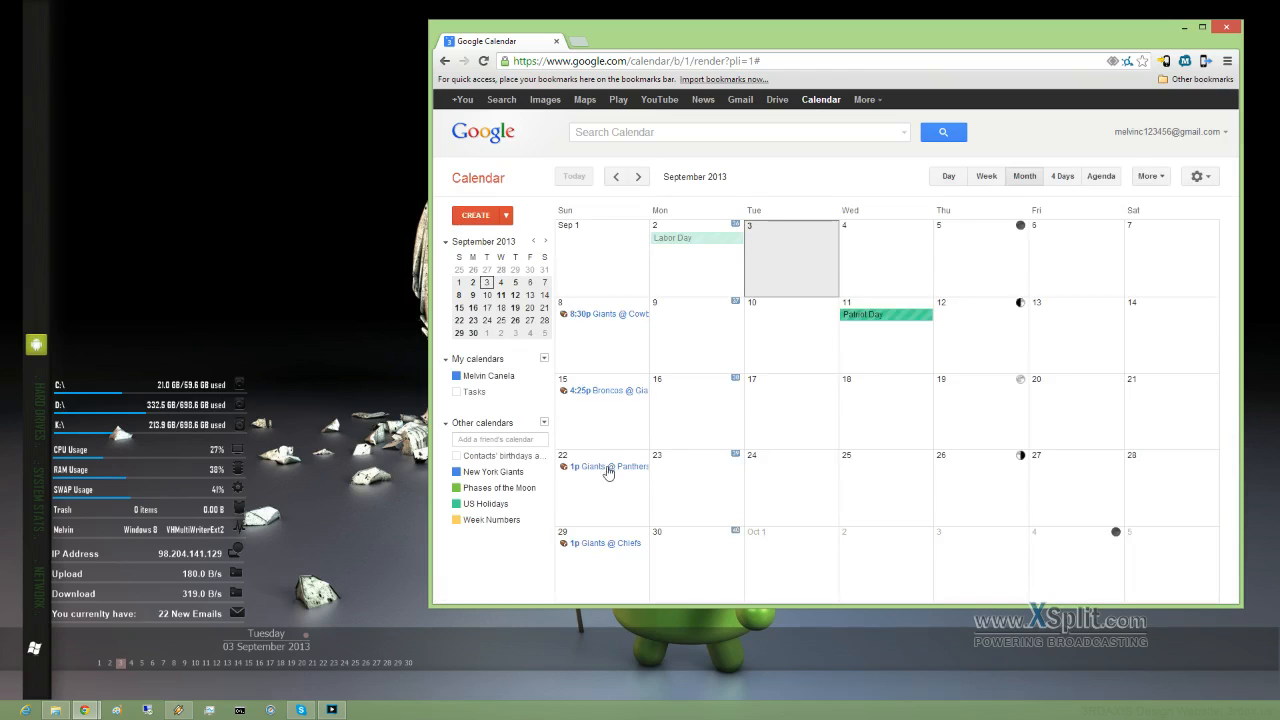
click(636, 470)
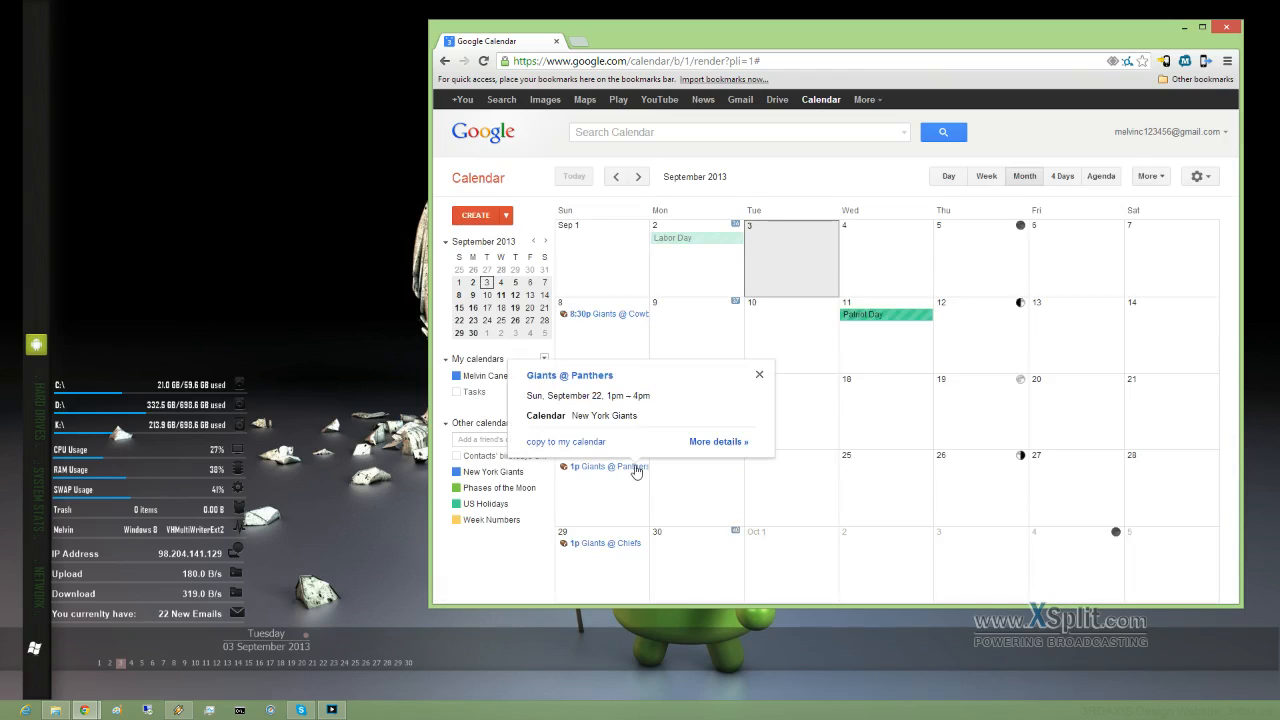
click(567, 443)
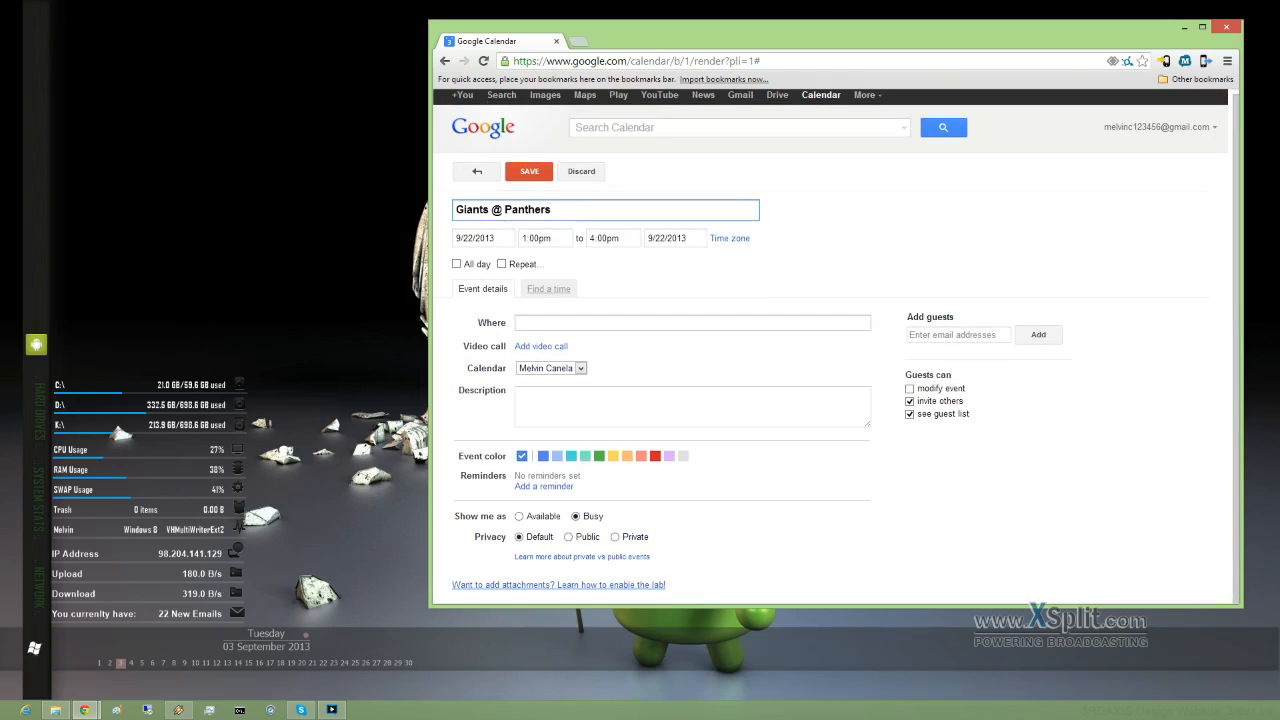
Step: Give the copied event a 10-minute pop-up reminder and save it
click(545, 488)
click(551, 478)
click(551, 478)
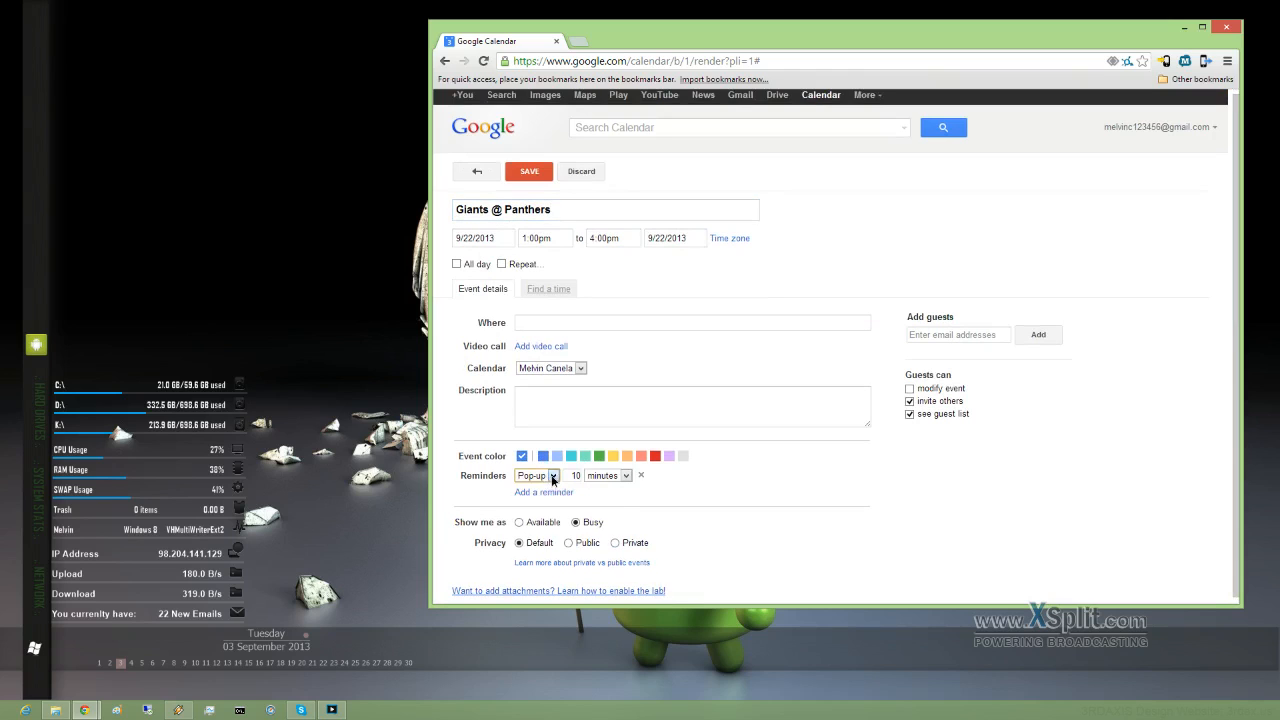
click(553, 477)
click(553, 477)
click(529, 172)
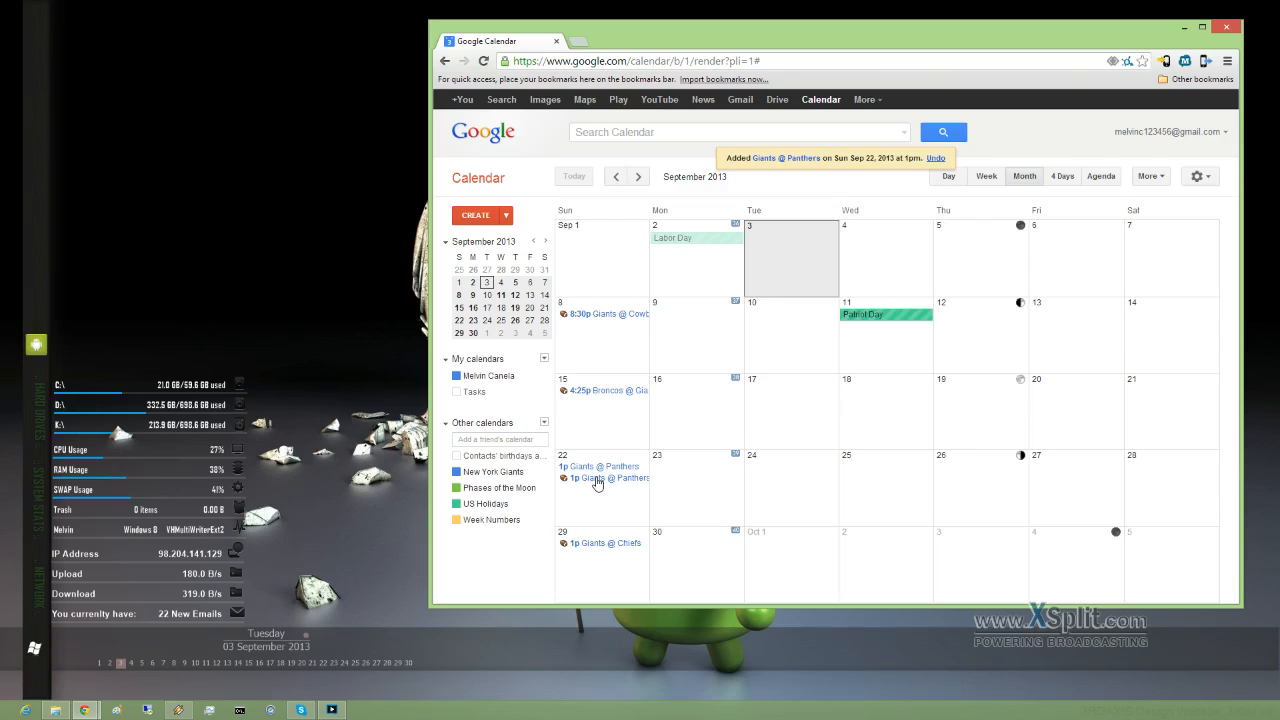
Step: Move the copied Giants @ Panthers event from Sunday the 22nd to Tuesday the 24th
click(458, 474)
click(458, 474)
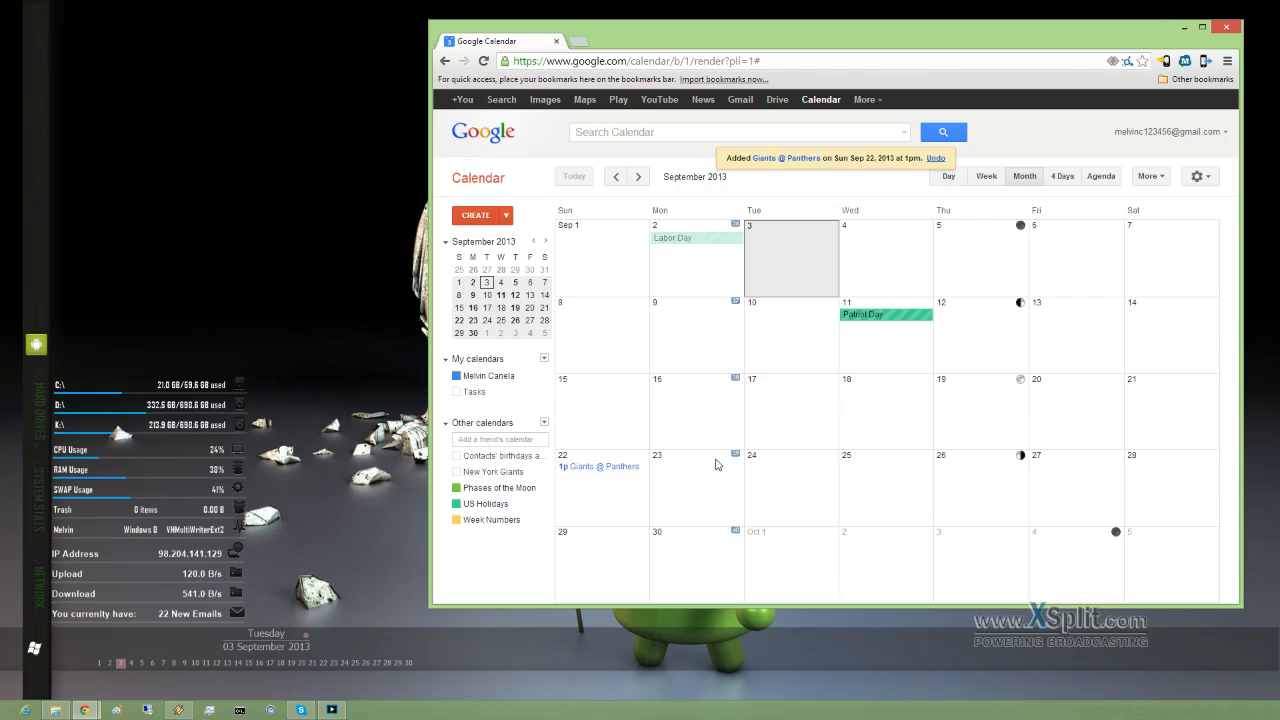
click(458, 472)
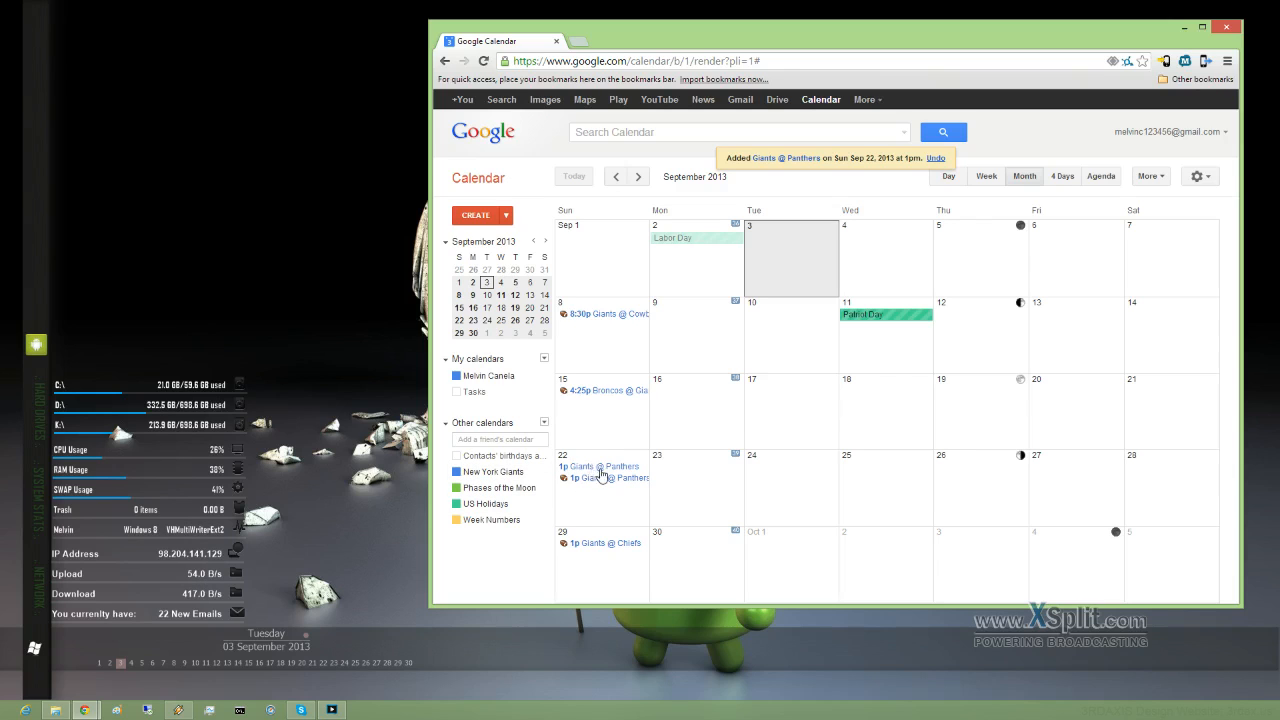
drag(597, 471, 785, 471)
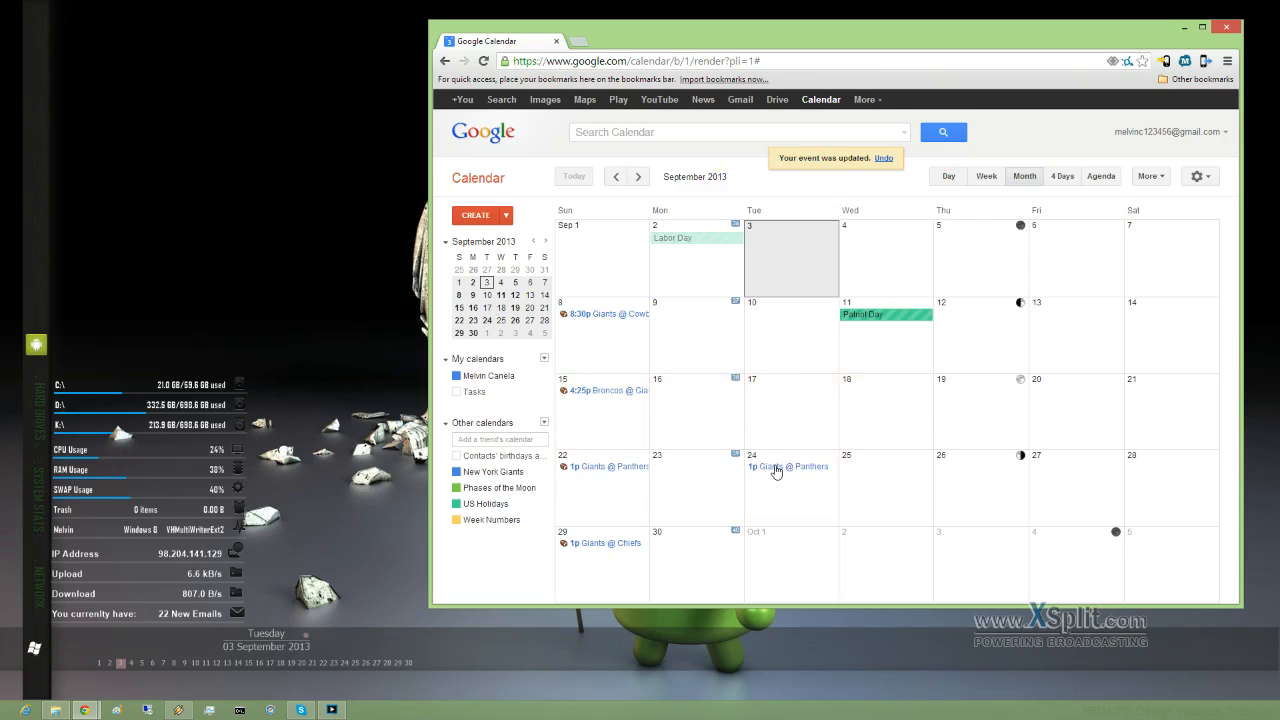
click(776, 471)
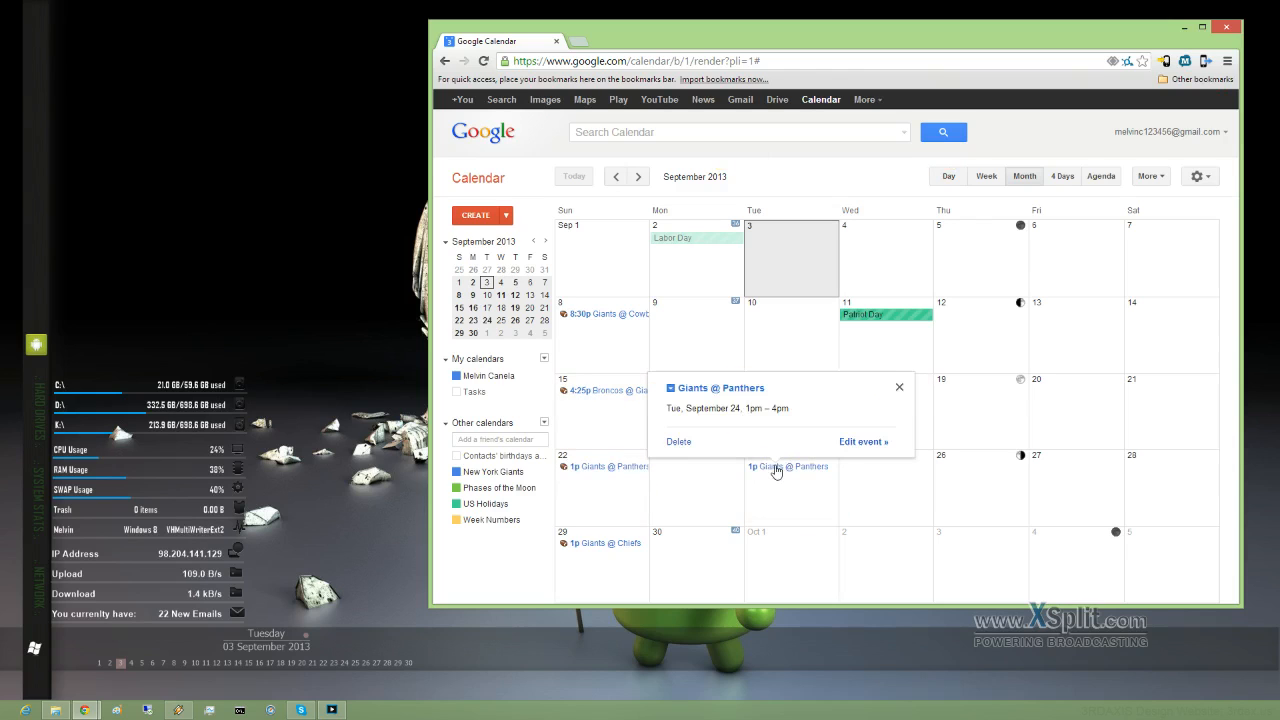
Step: Delete the copied game, add a friend's calendar by their e-mail address, and uncheck it
click(678, 442)
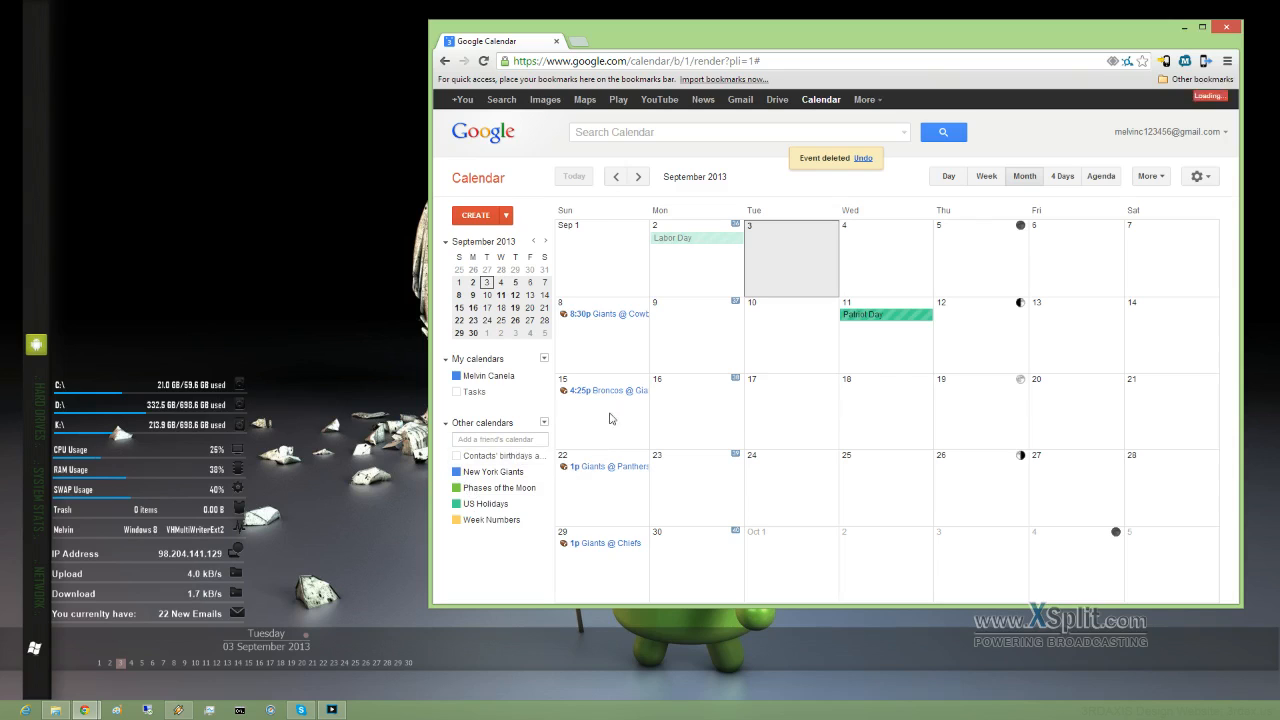
click(544, 422)
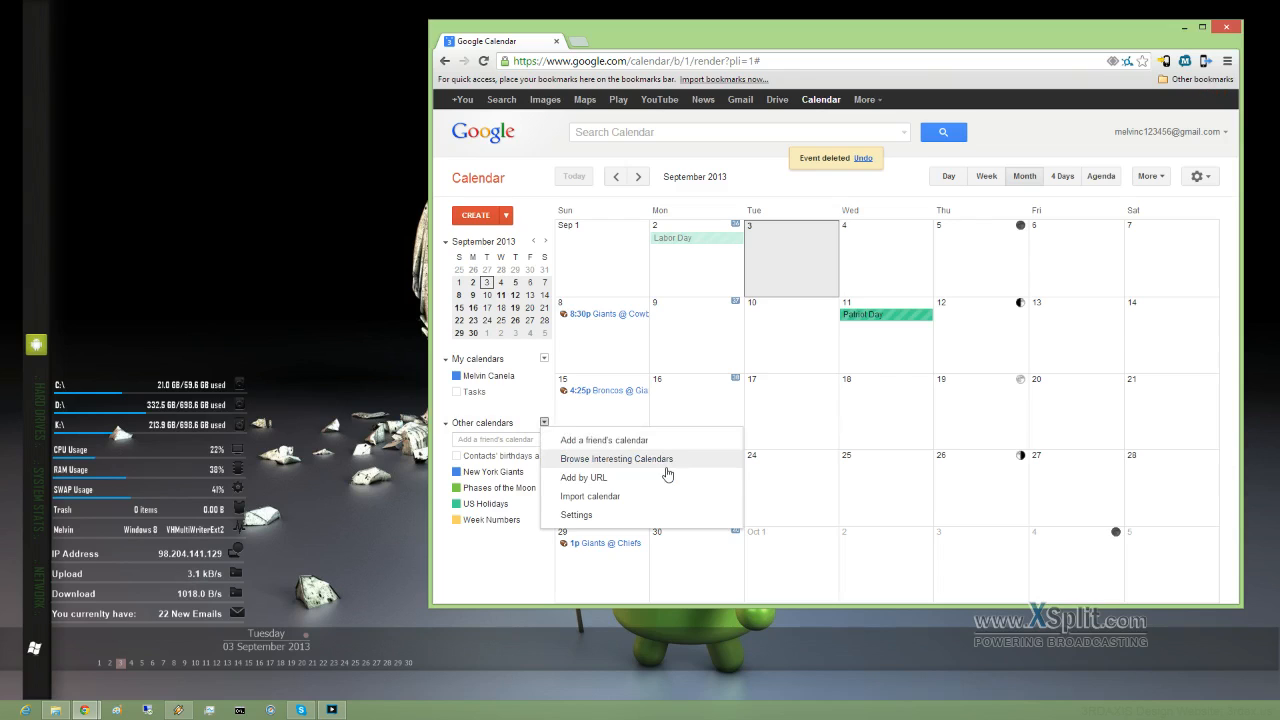
click(603, 445)
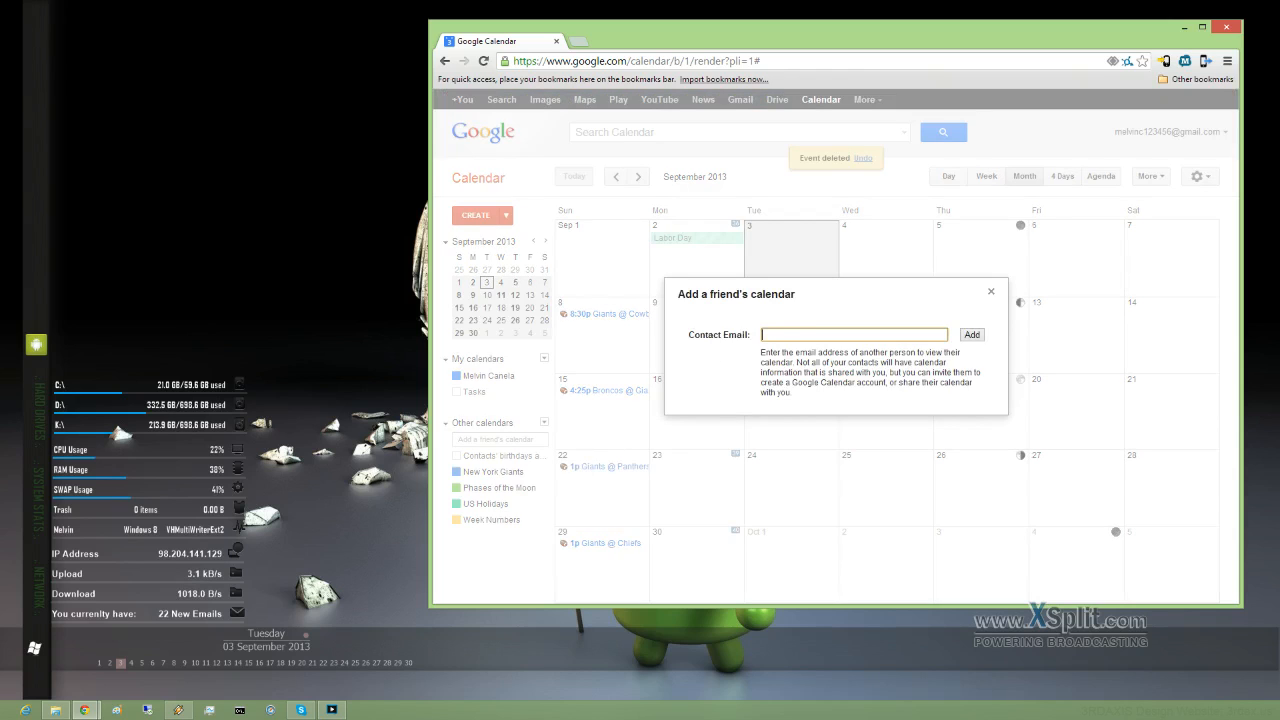
click(970, 335)
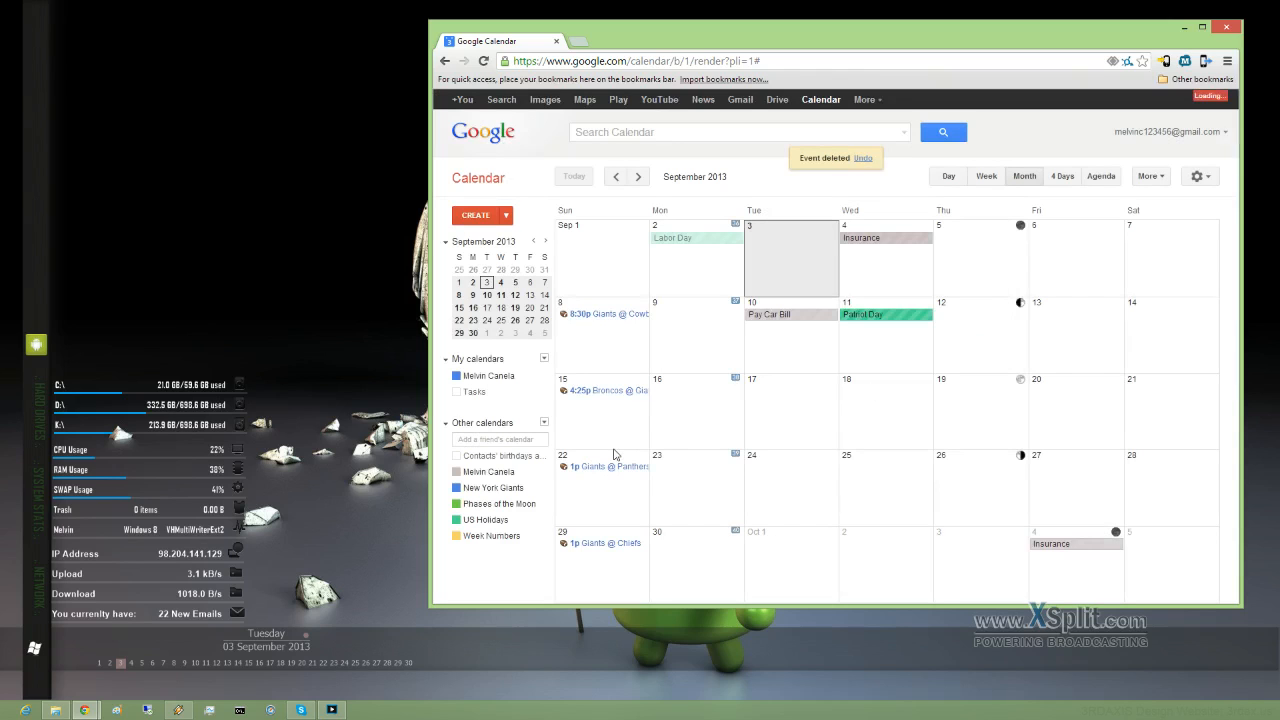
click(462, 471)
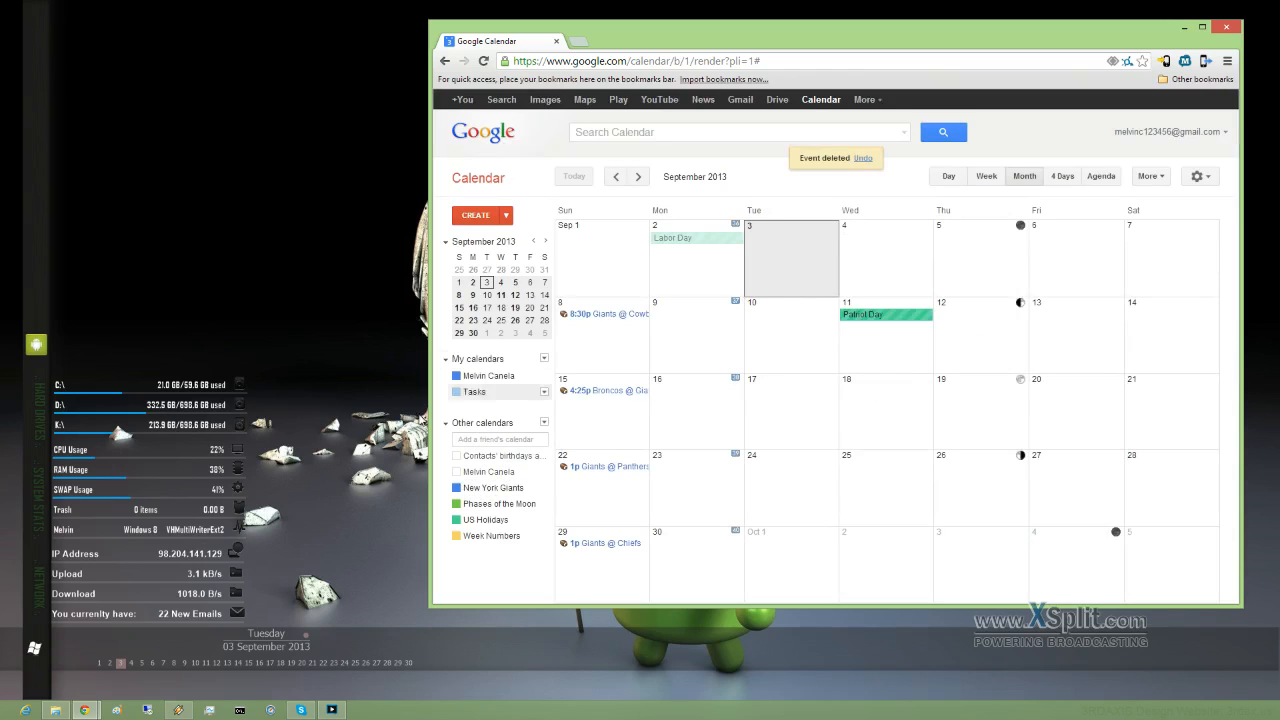
click(544, 422)
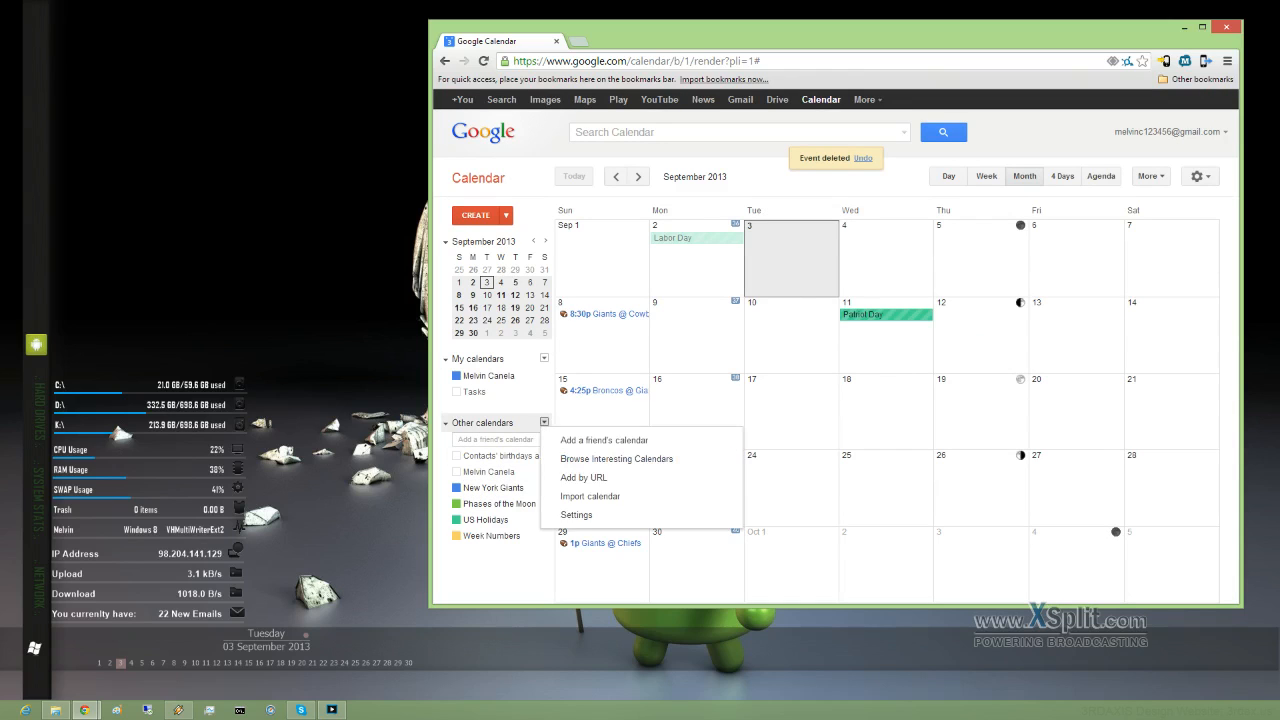
Step: Unsubscribe from the friend's calendar in the calendars settings and confirm
click(595, 516)
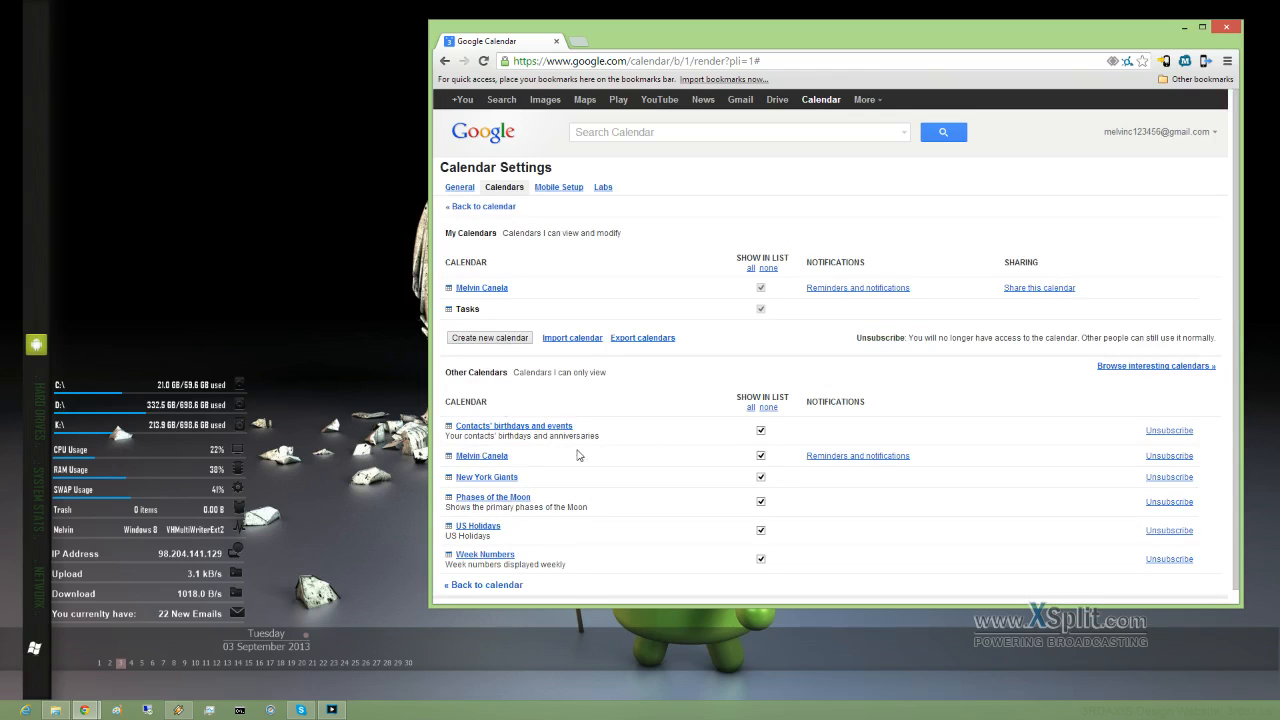
click(1168, 456)
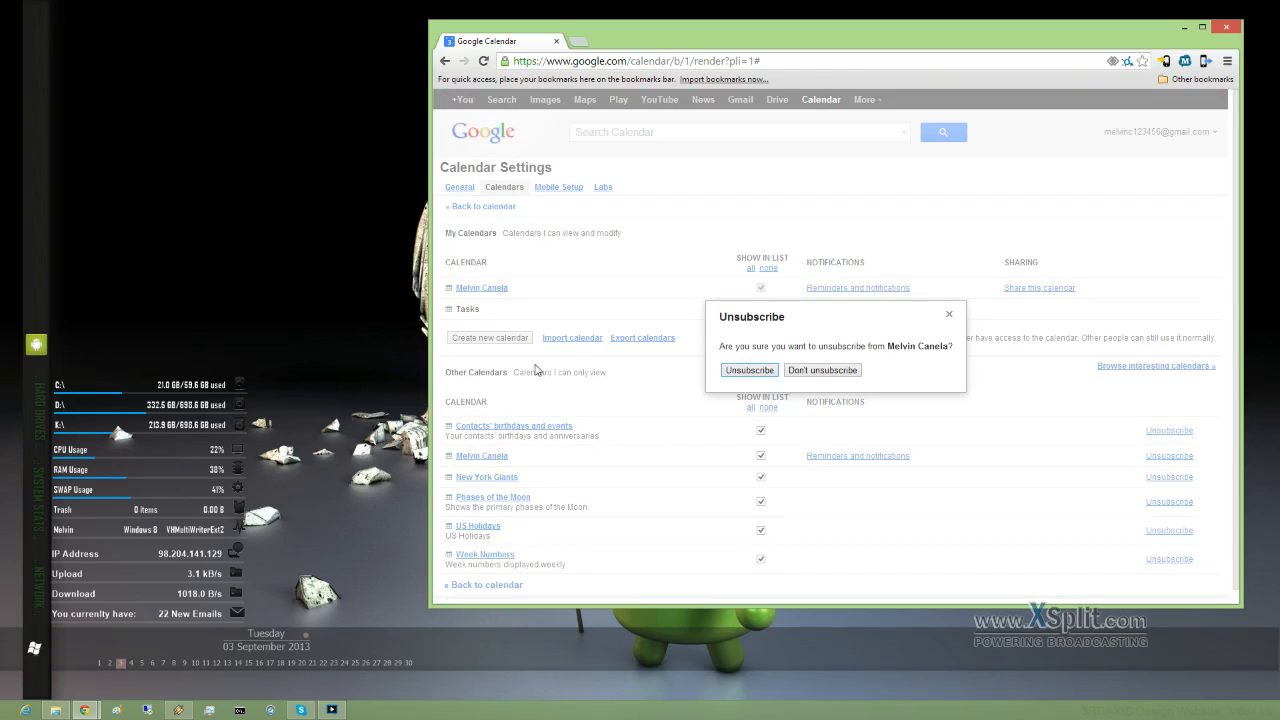
click(746, 372)
click(483, 206)
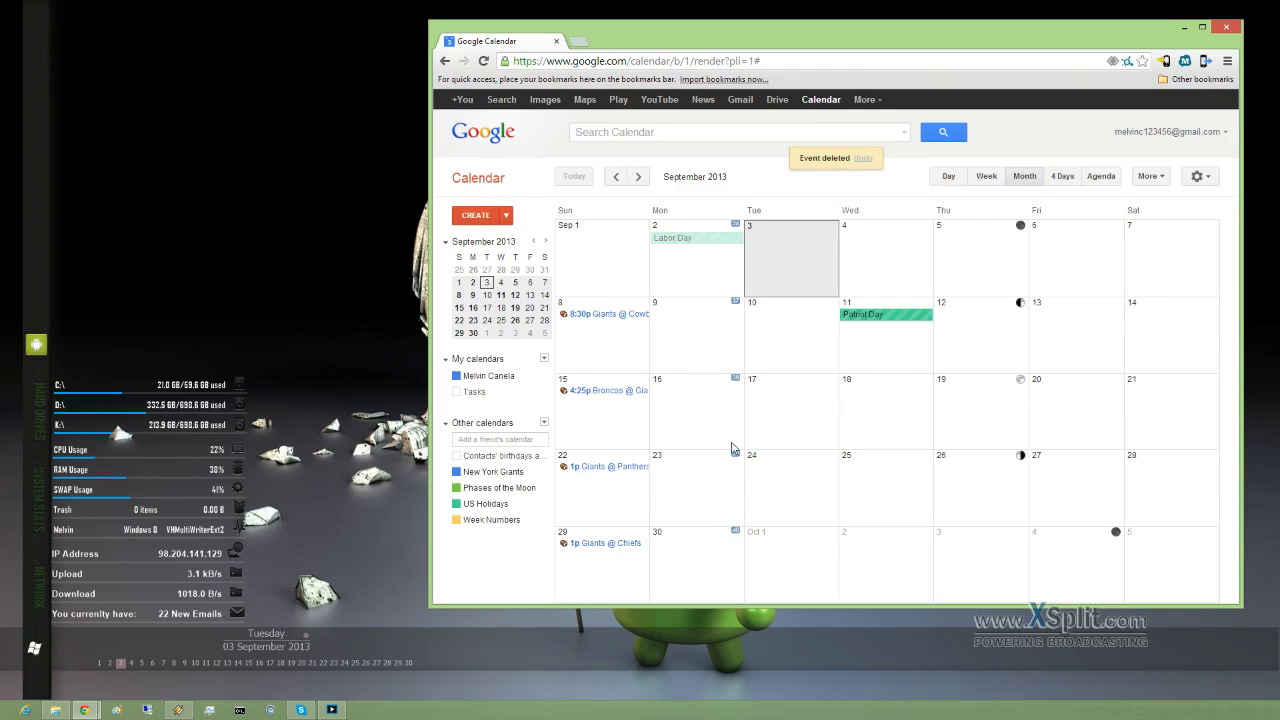
Step: Look over the general calendar settings, then switch the grid to Week view and back to Month
click(1198, 176)
click(1053, 298)
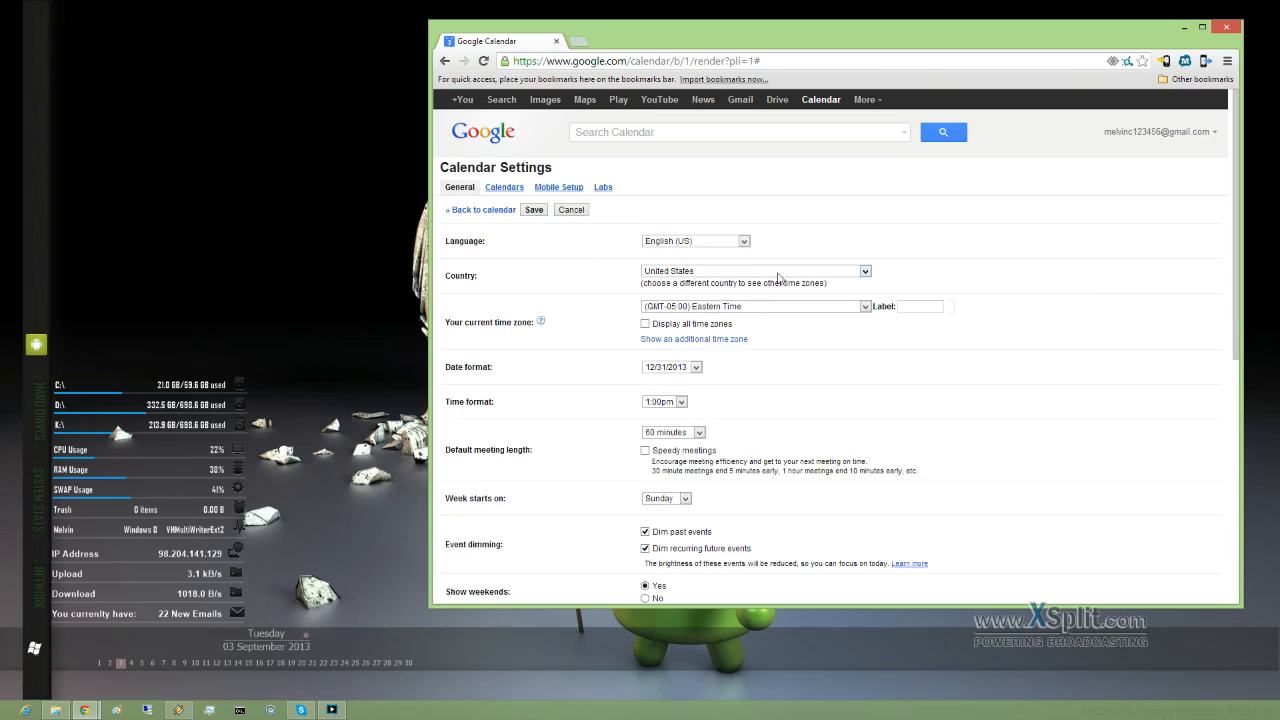
scroll(530, 404, down, 2)
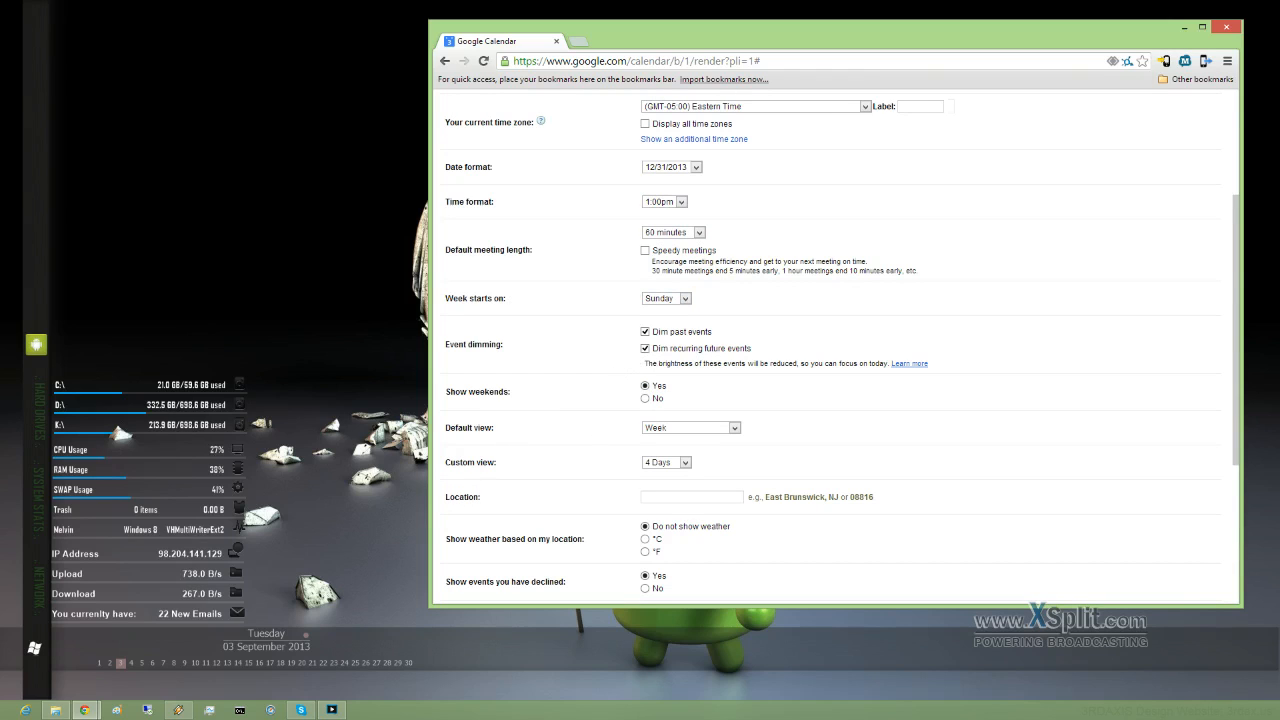
scroll(515, 448, up, 3)
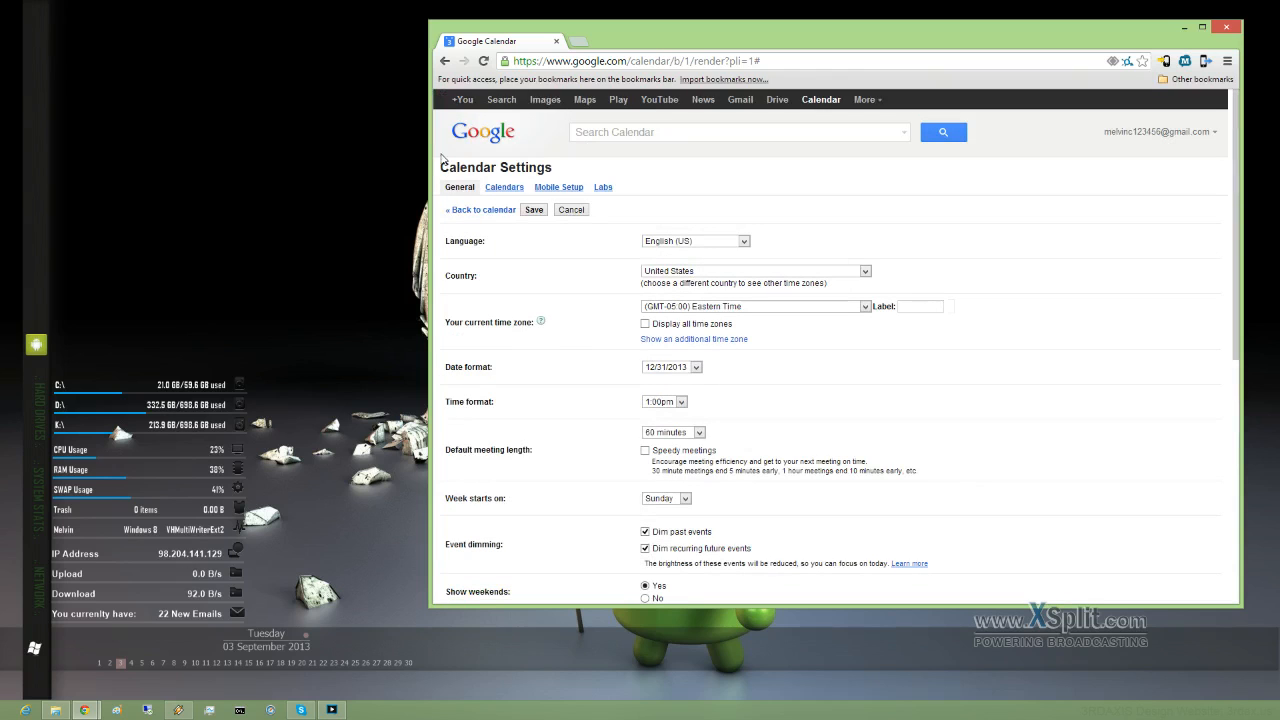
click(482, 142)
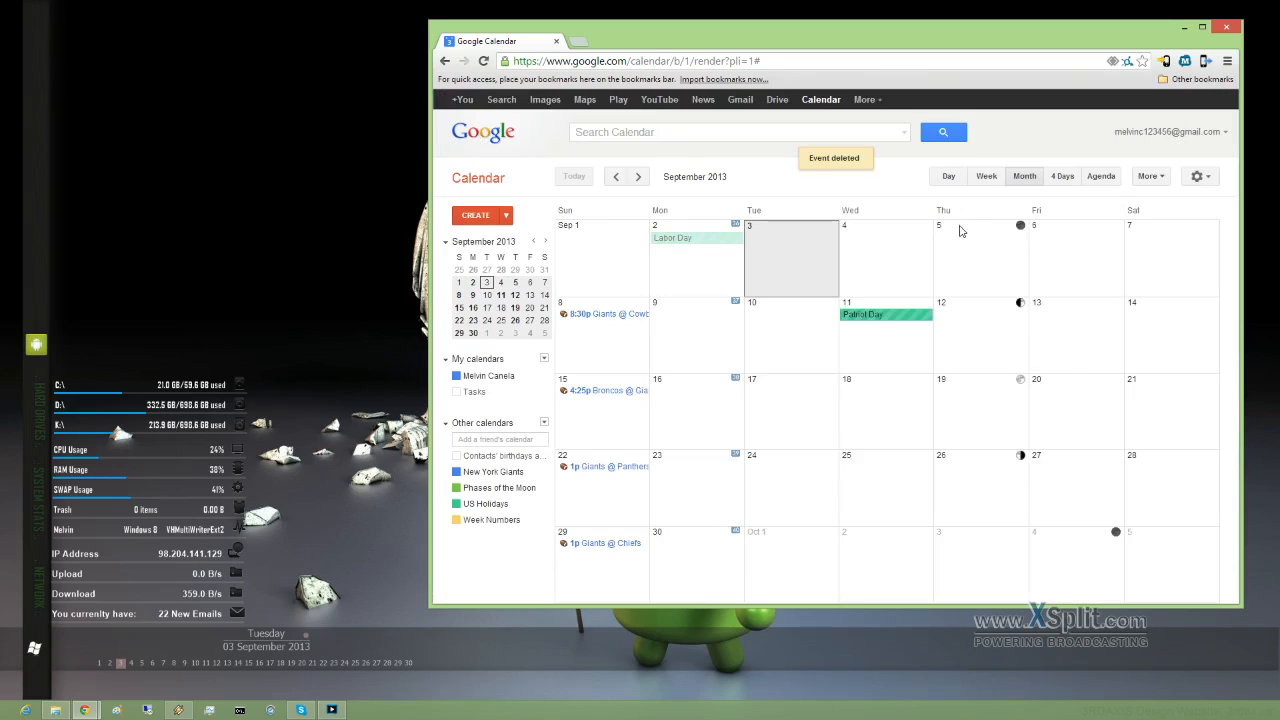
click(986, 177)
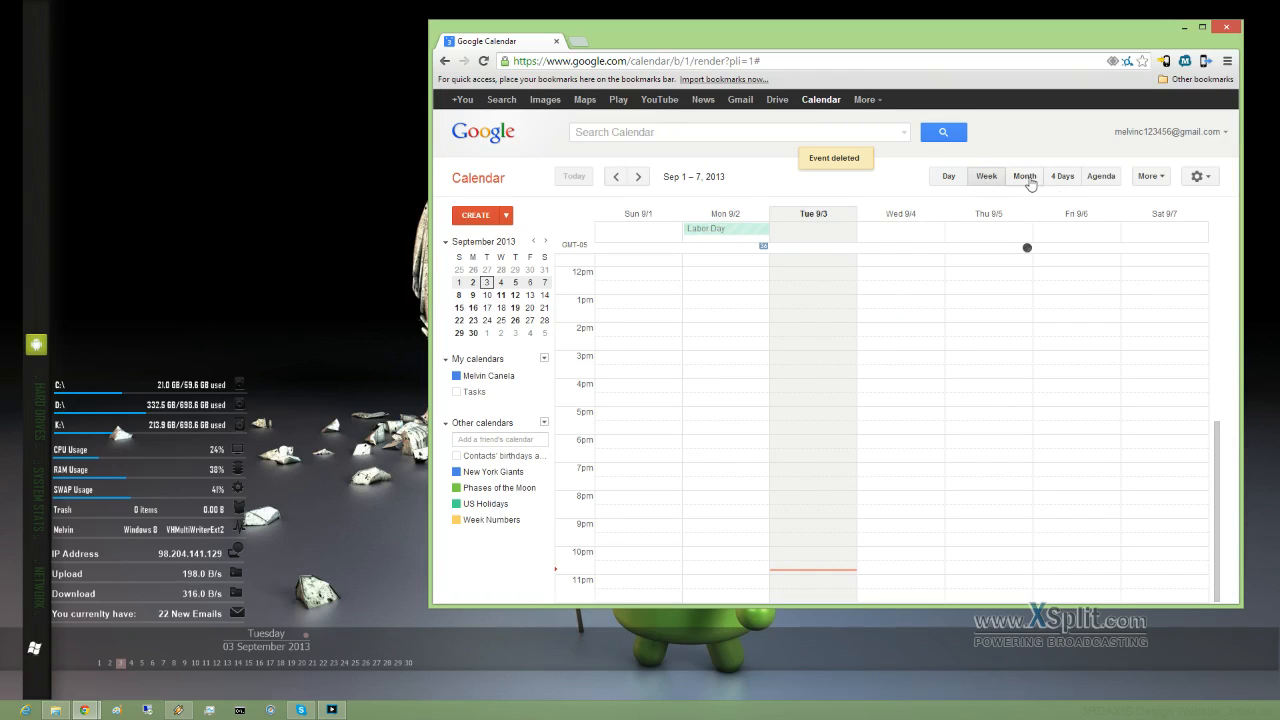
click(1026, 177)
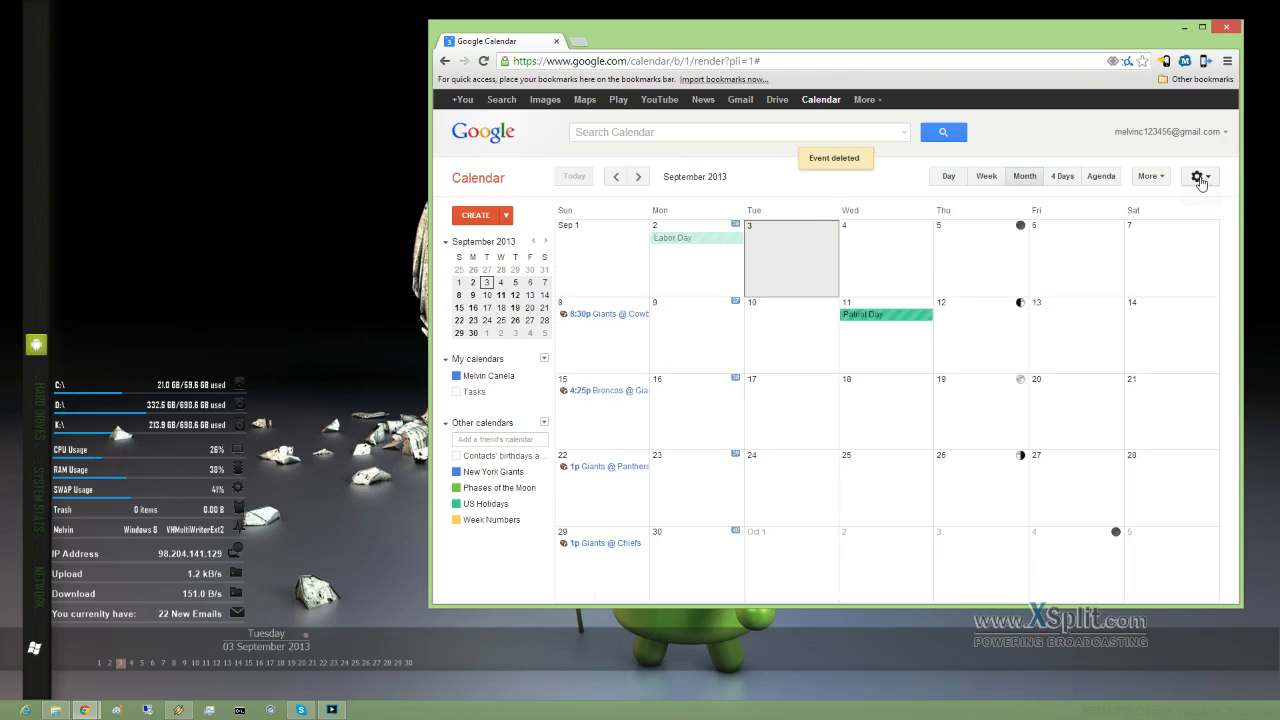
click(1197, 176)
click(1073, 288)
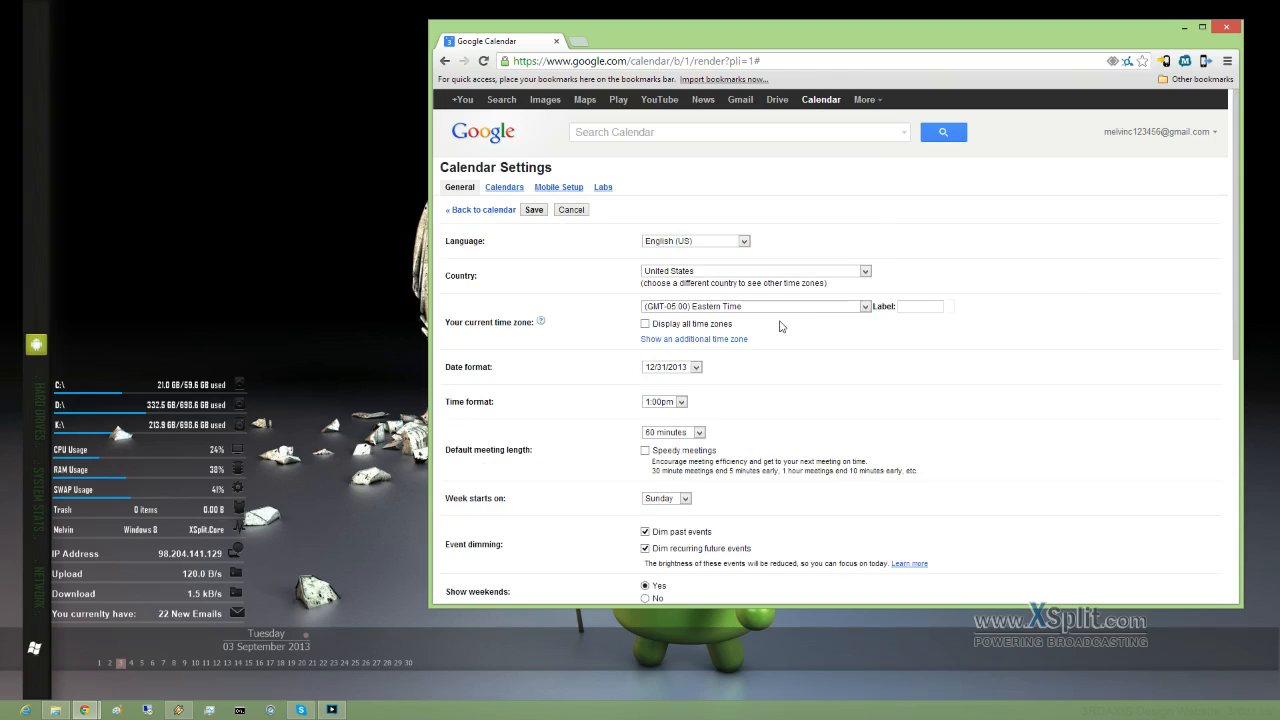
scroll(775, 335, down, 2)
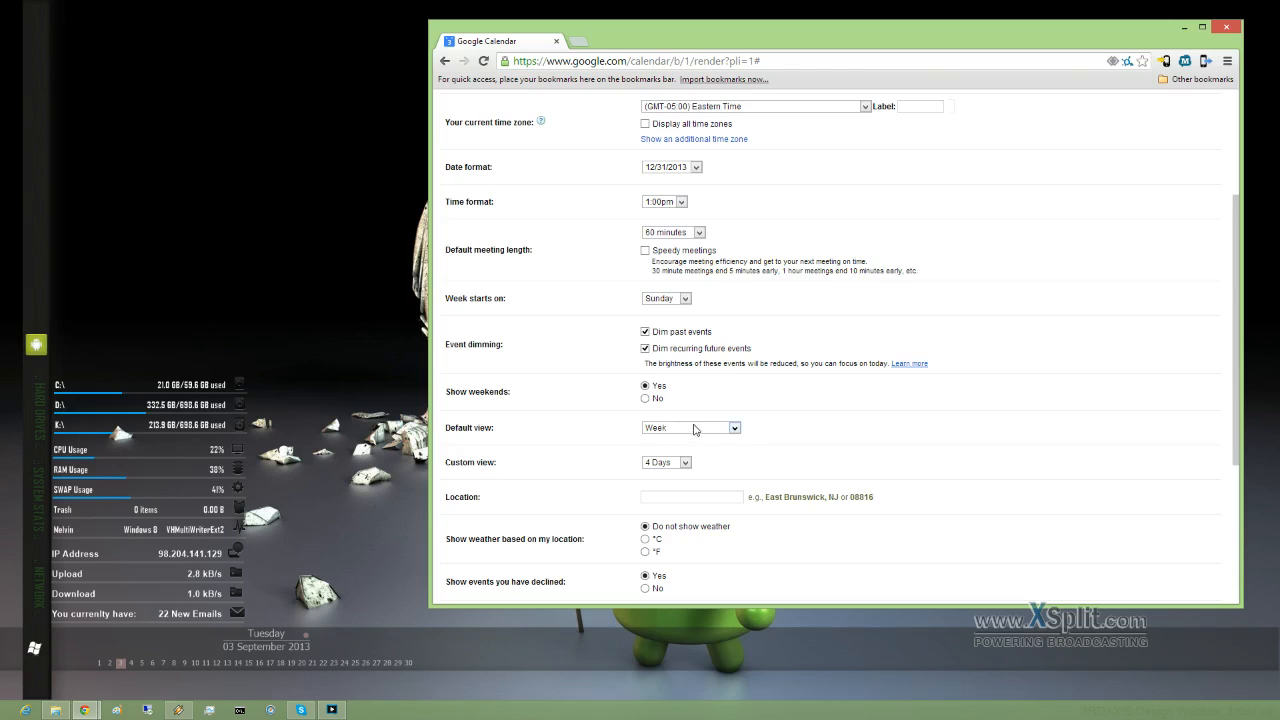
click(735, 428)
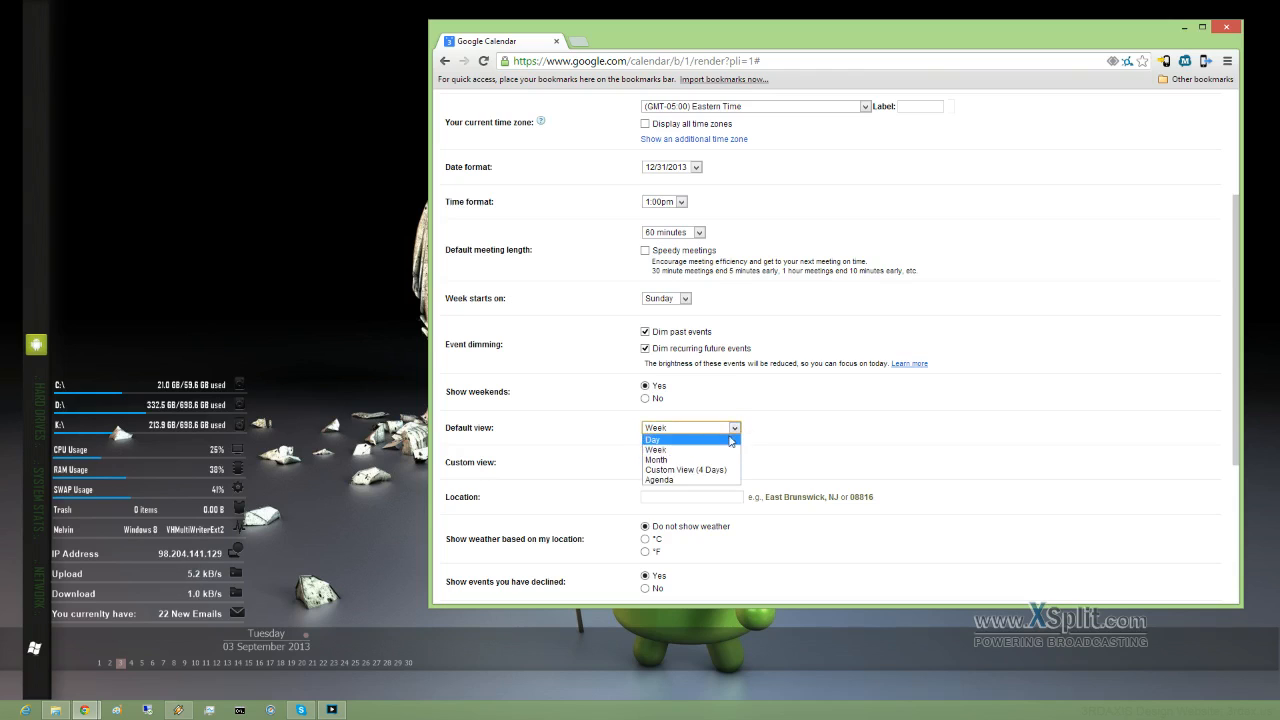
click(683, 456)
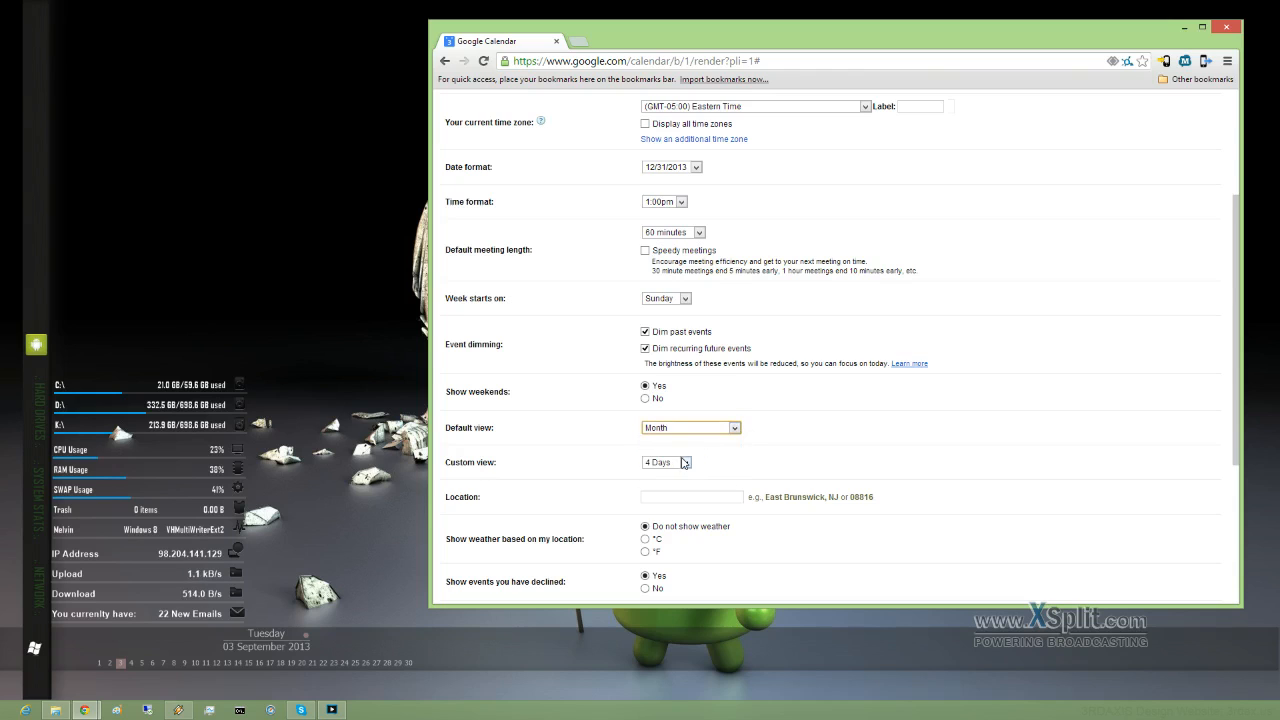
click(733, 429)
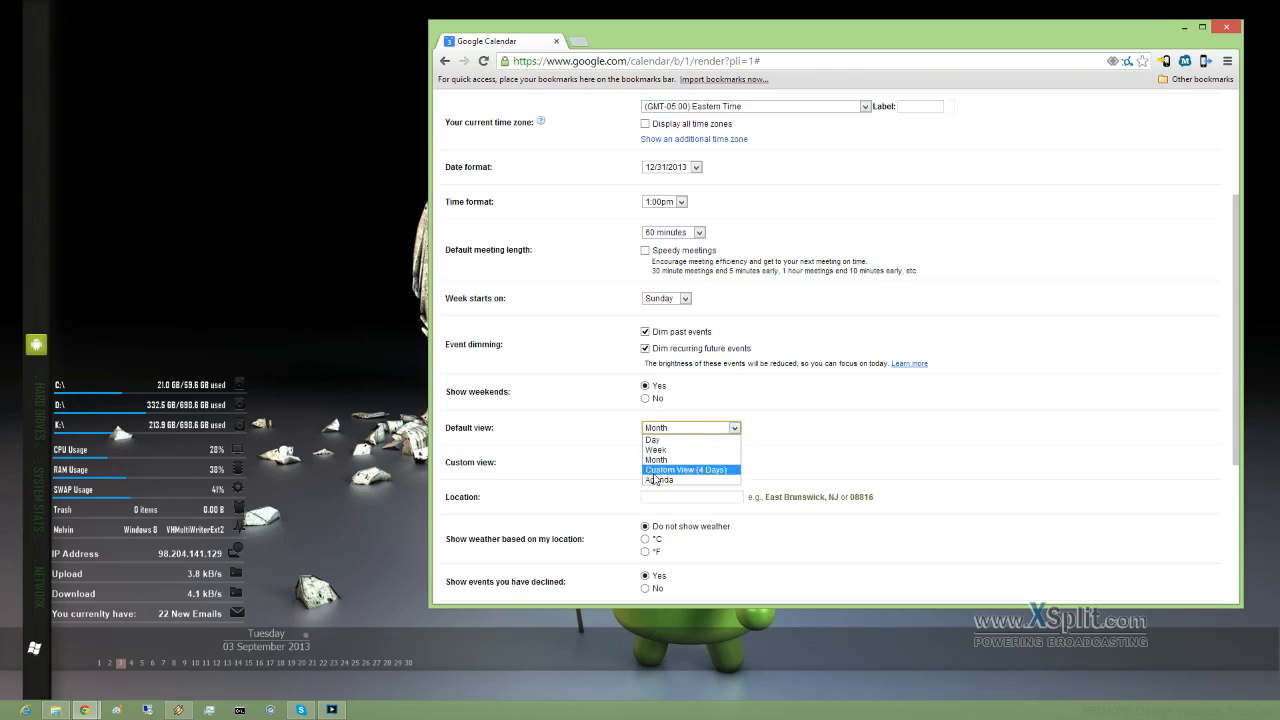
click(735, 428)
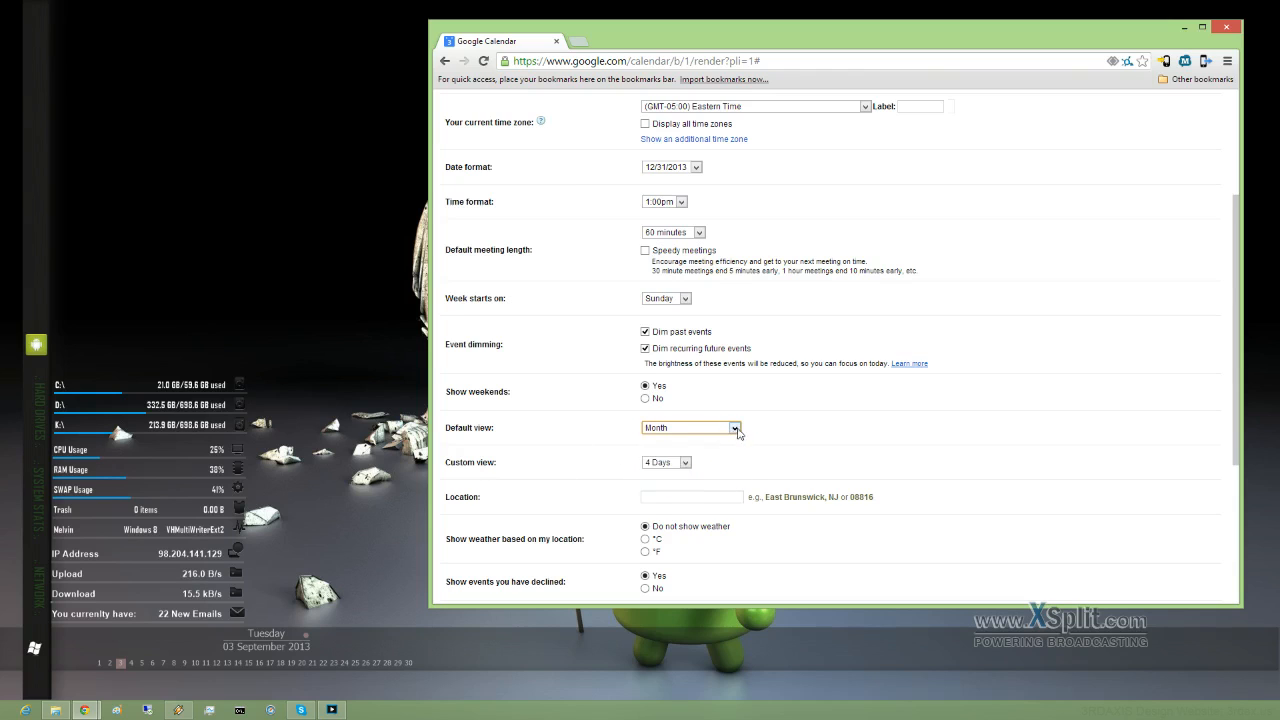
click(686, 463)
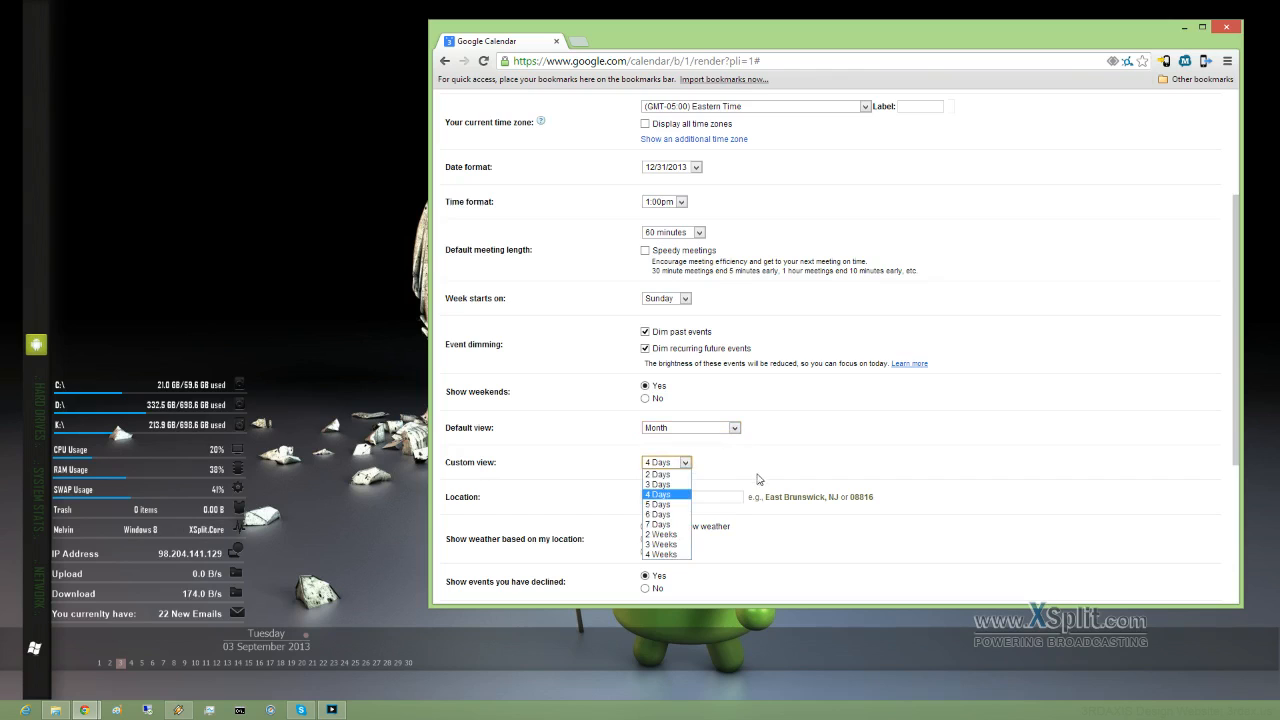
scroll(757, 476, down, 2)
scroll(755, 474, down, 2)
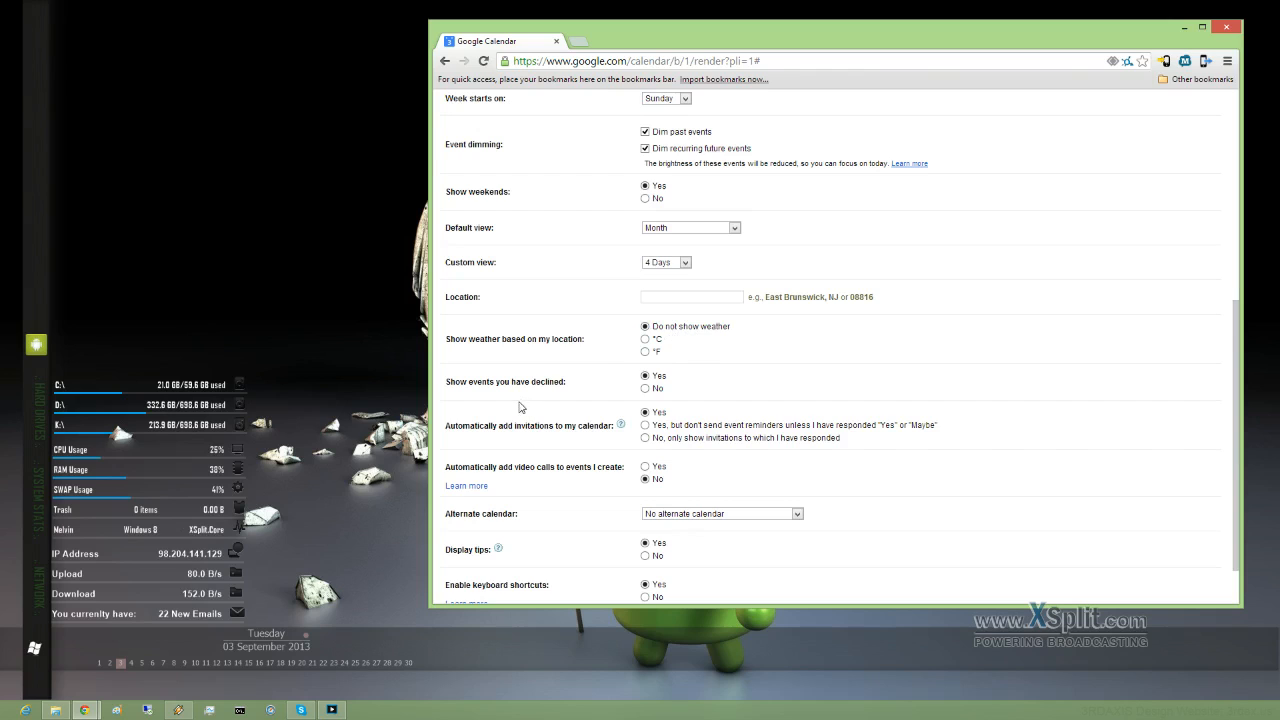
scroll(561, 478, down, 1)
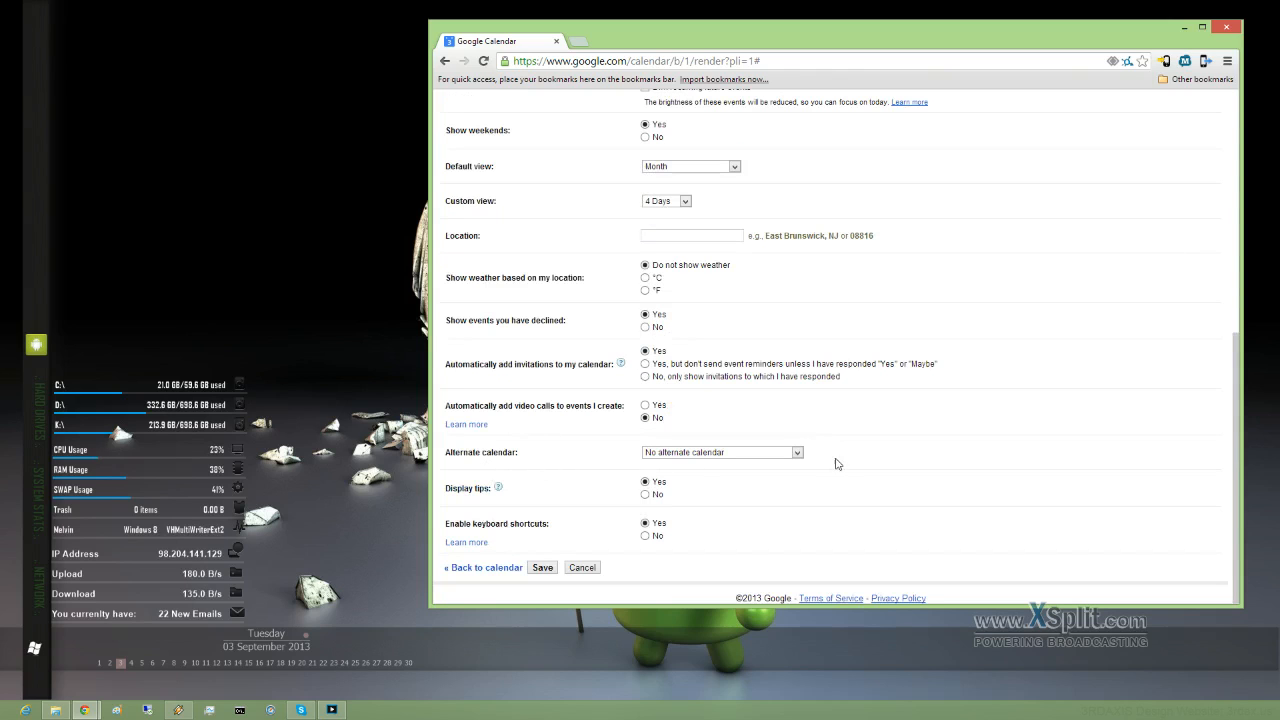
click(797, 453)
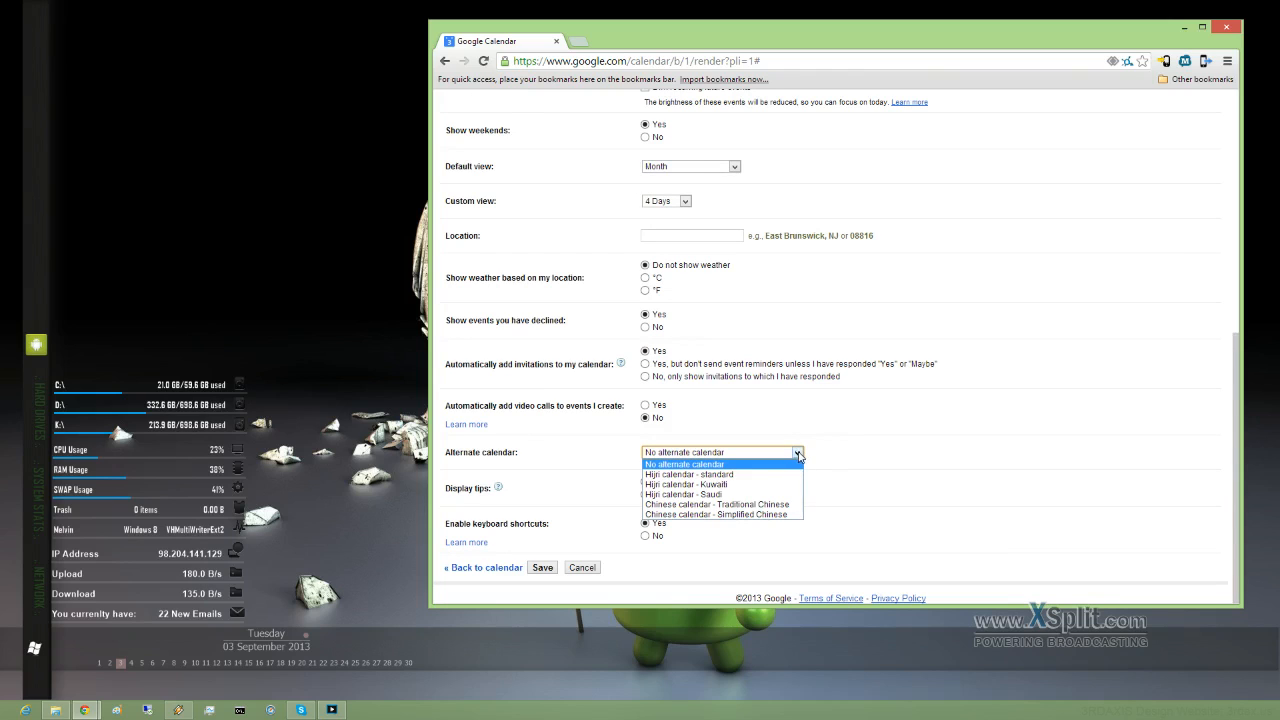
click(860, 418)
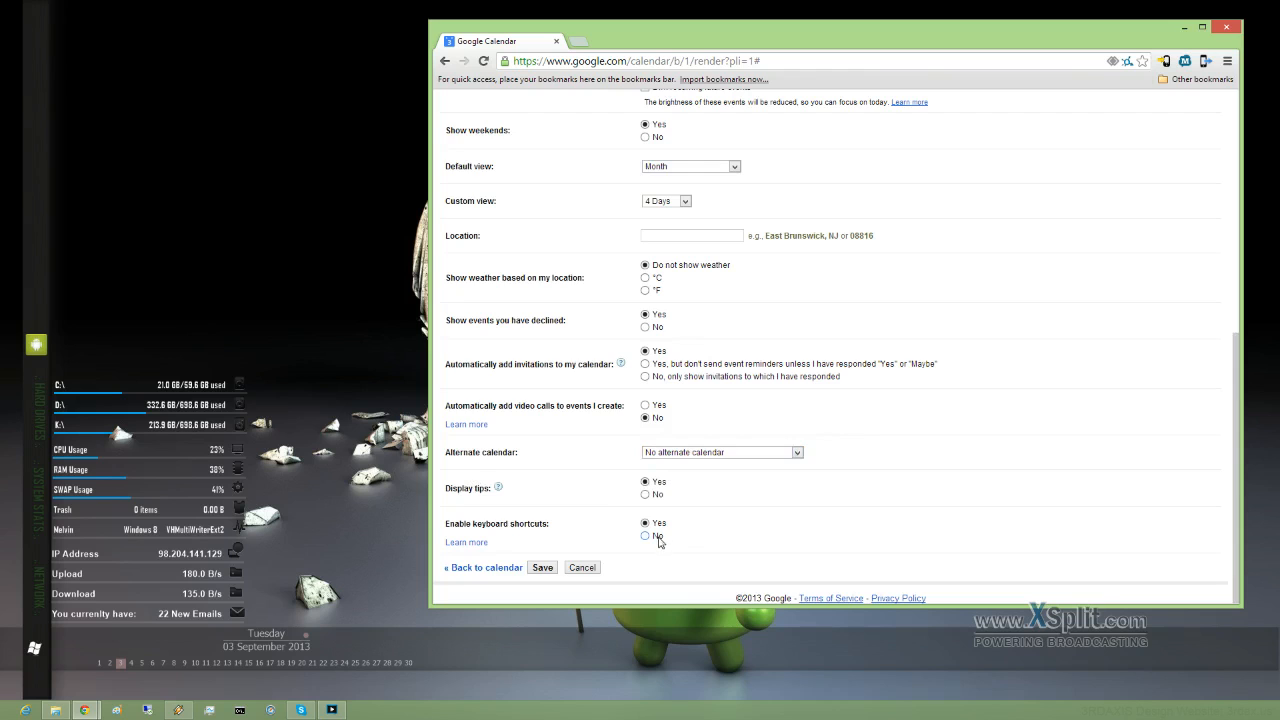
scroll(762, 534, up, 5)
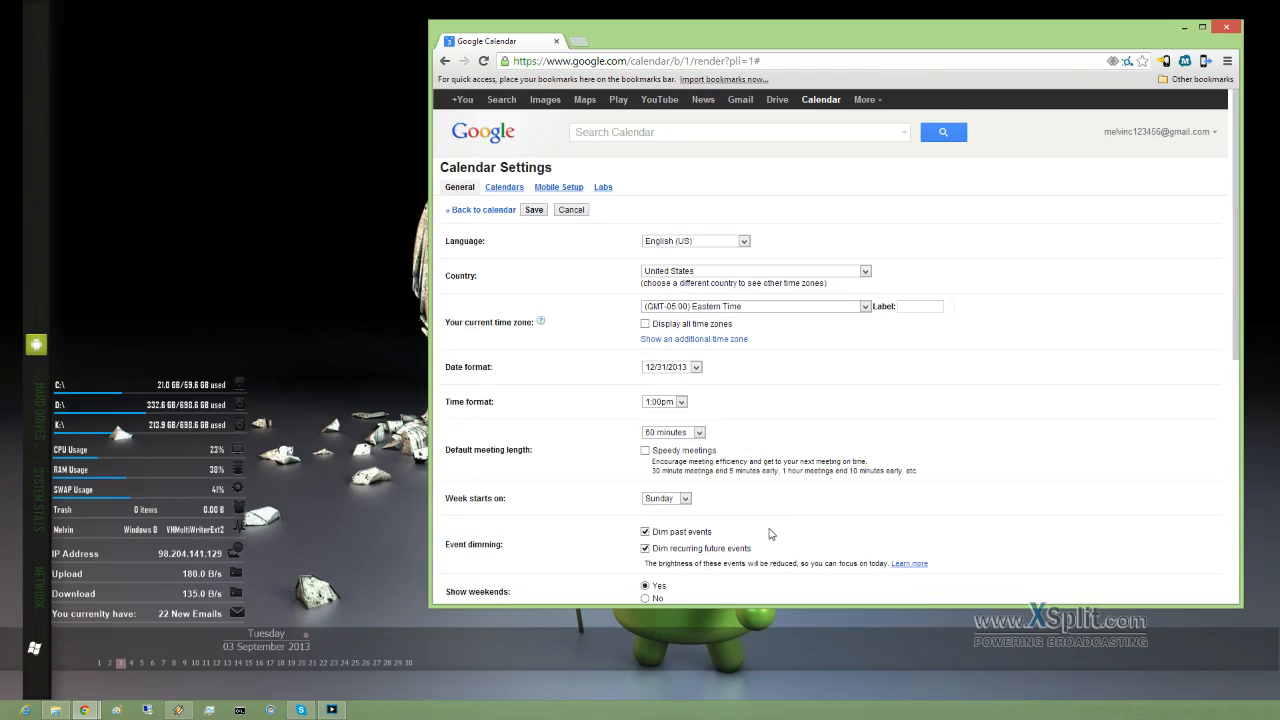
click(508, 190)
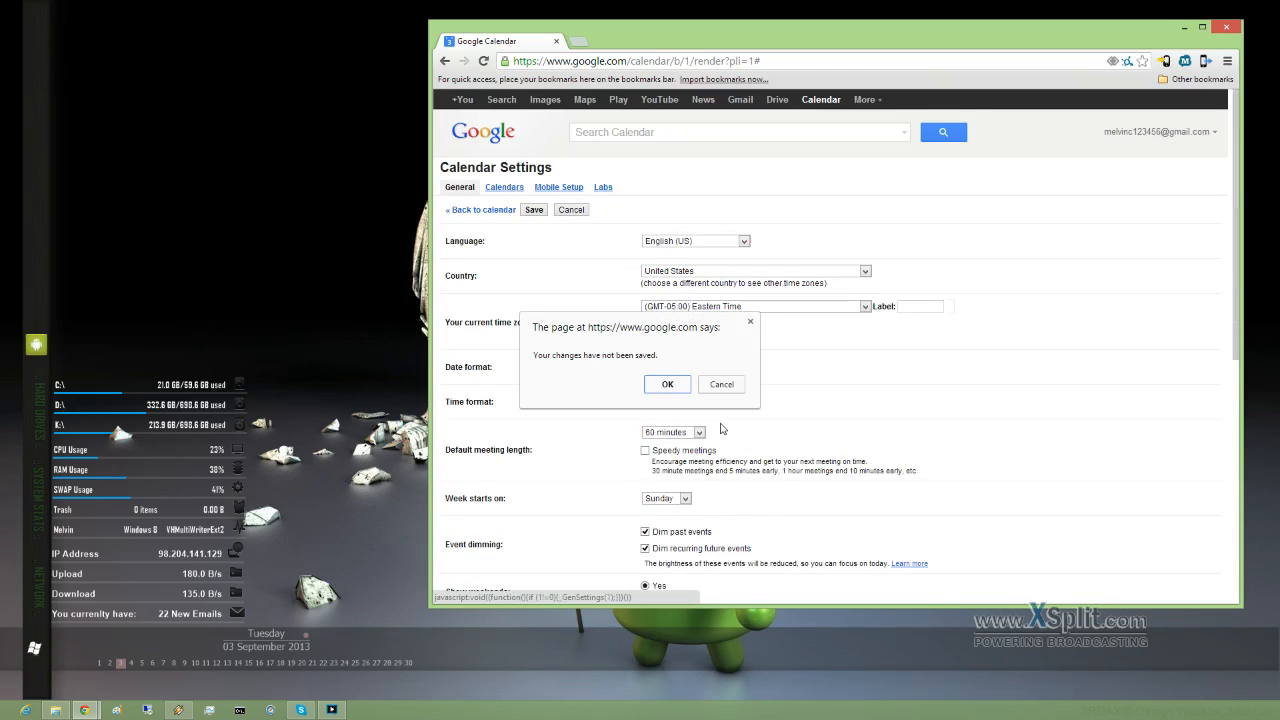
click(667, 385)
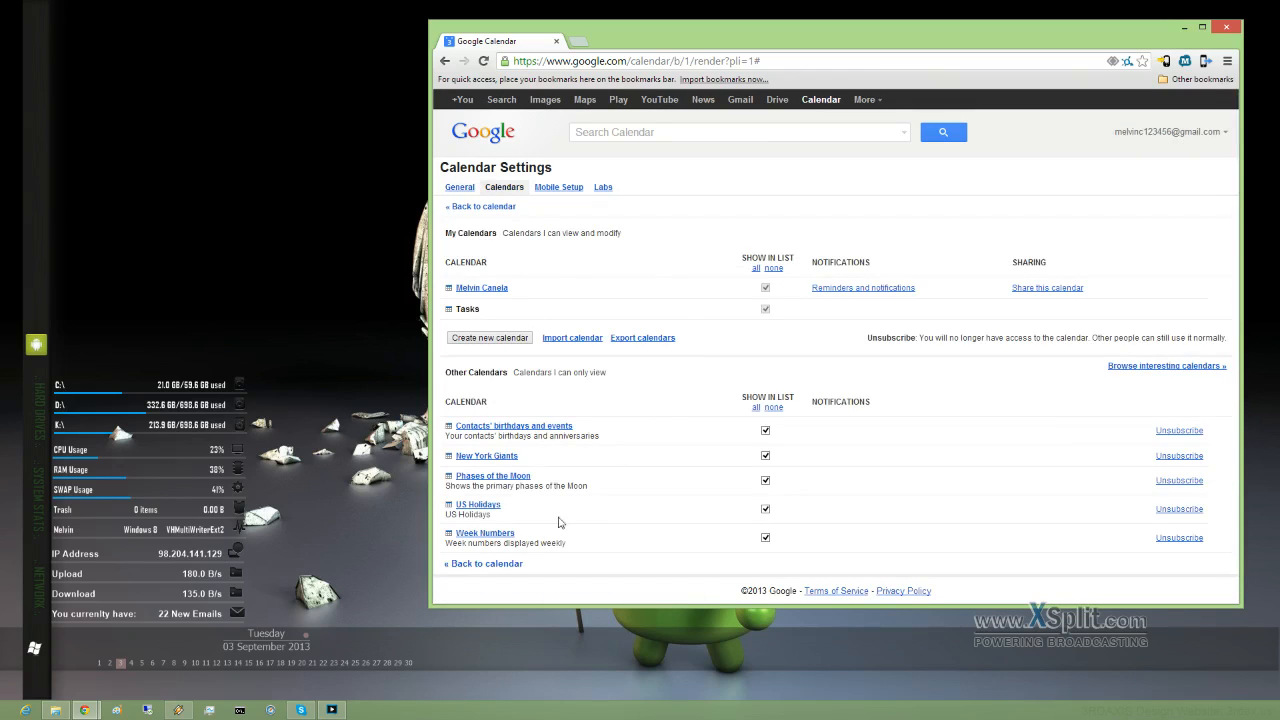
click(557, 188)
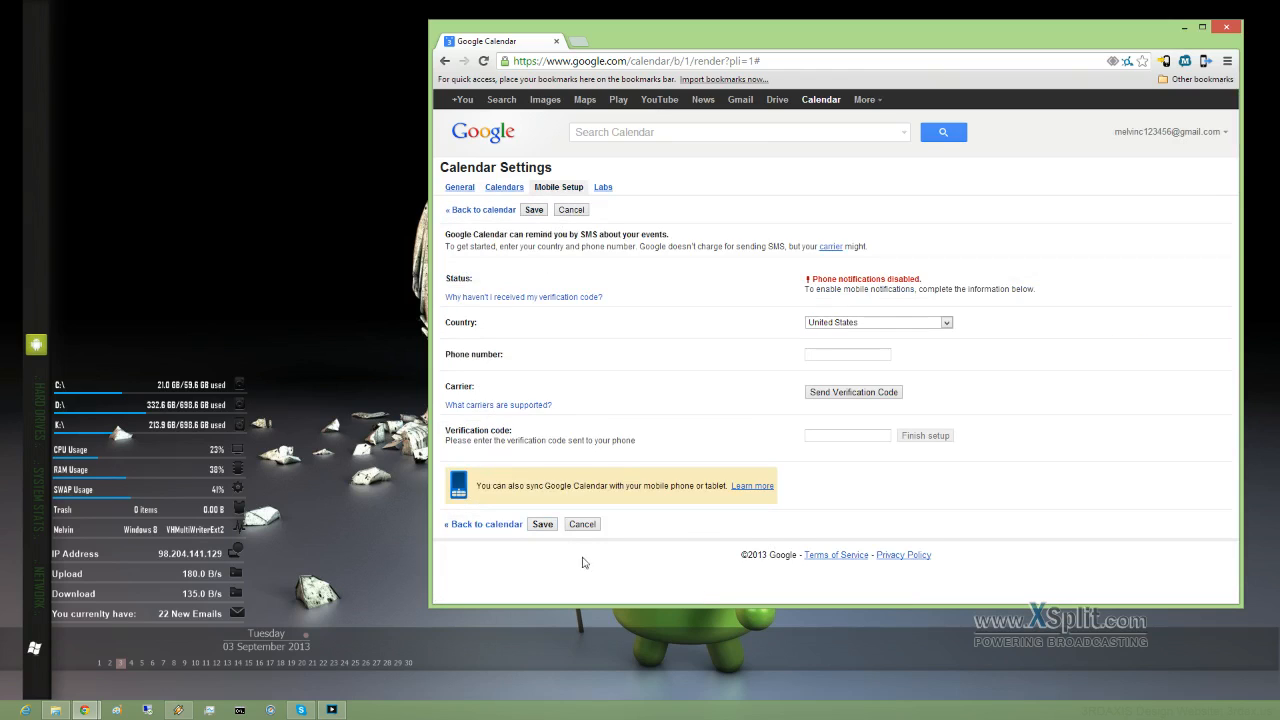
click(841, 354)
click(605, 188)
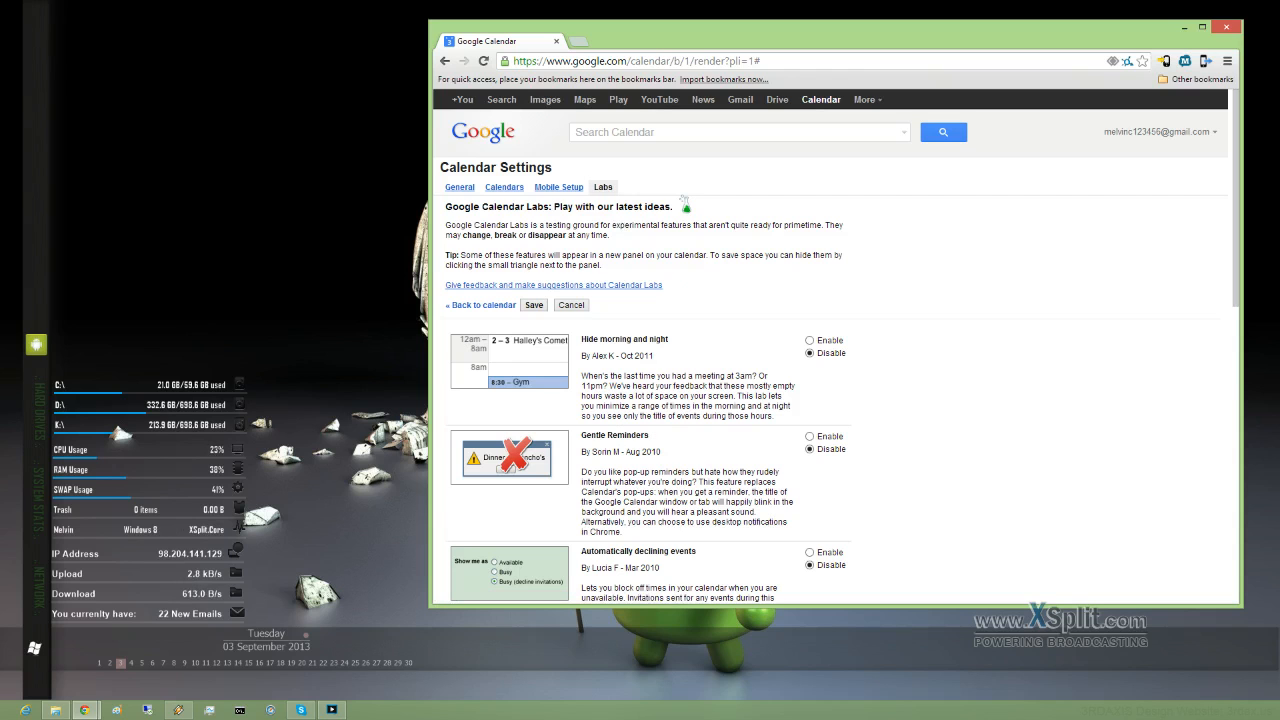
Step: Set the Year view and Background image labs to Enable and save
scroll(683, 200, down, 5)
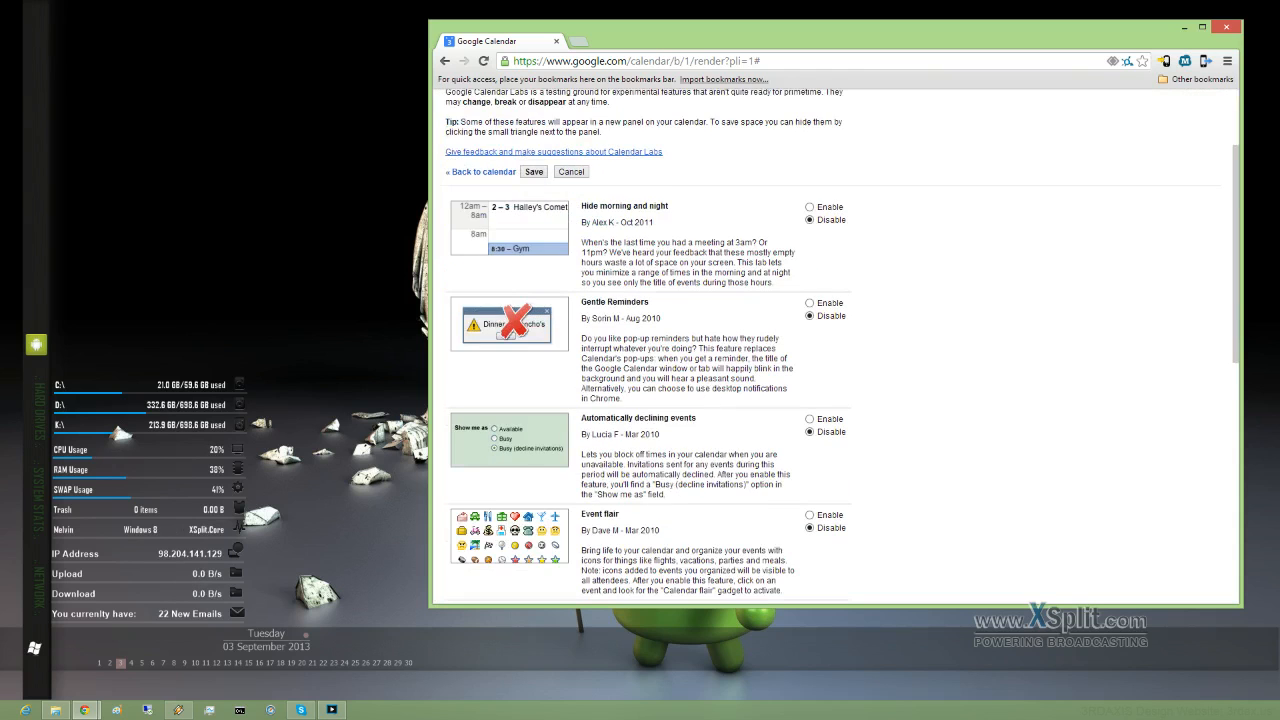
scroll(700, 394, down, 2)
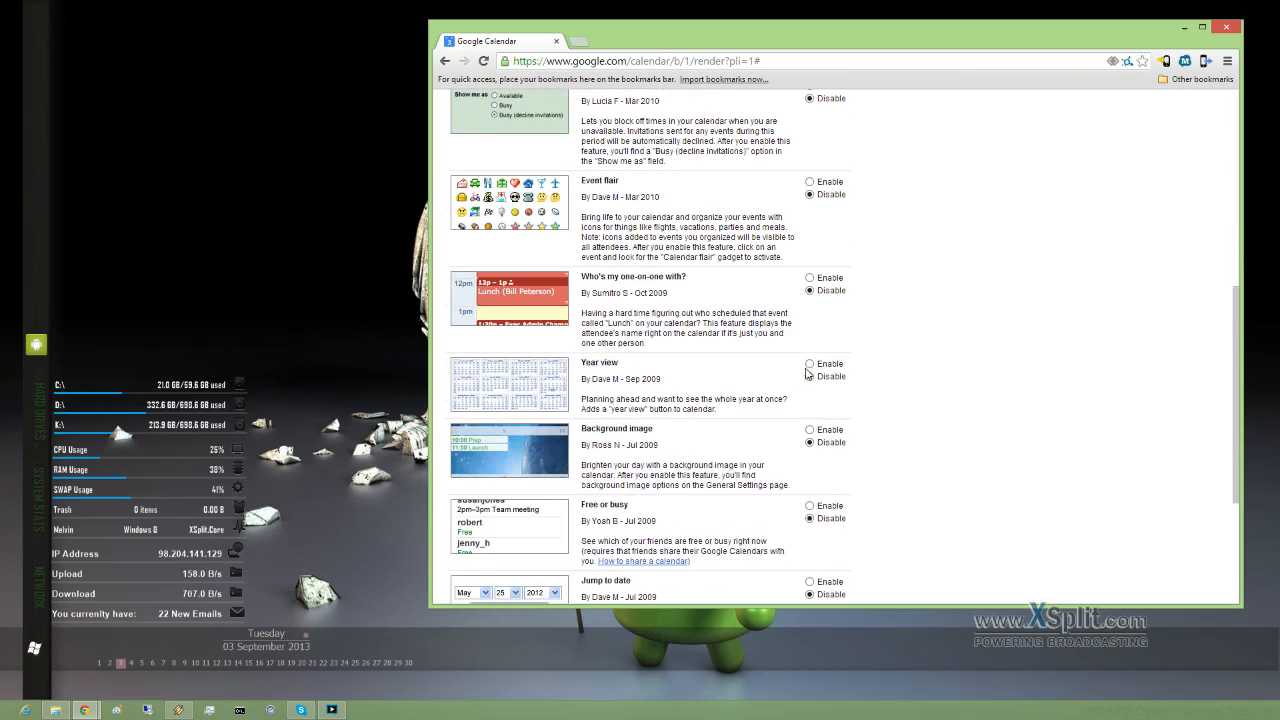
click(810, 366)
click(810, 430)
scroll(812, 440, down, 3)
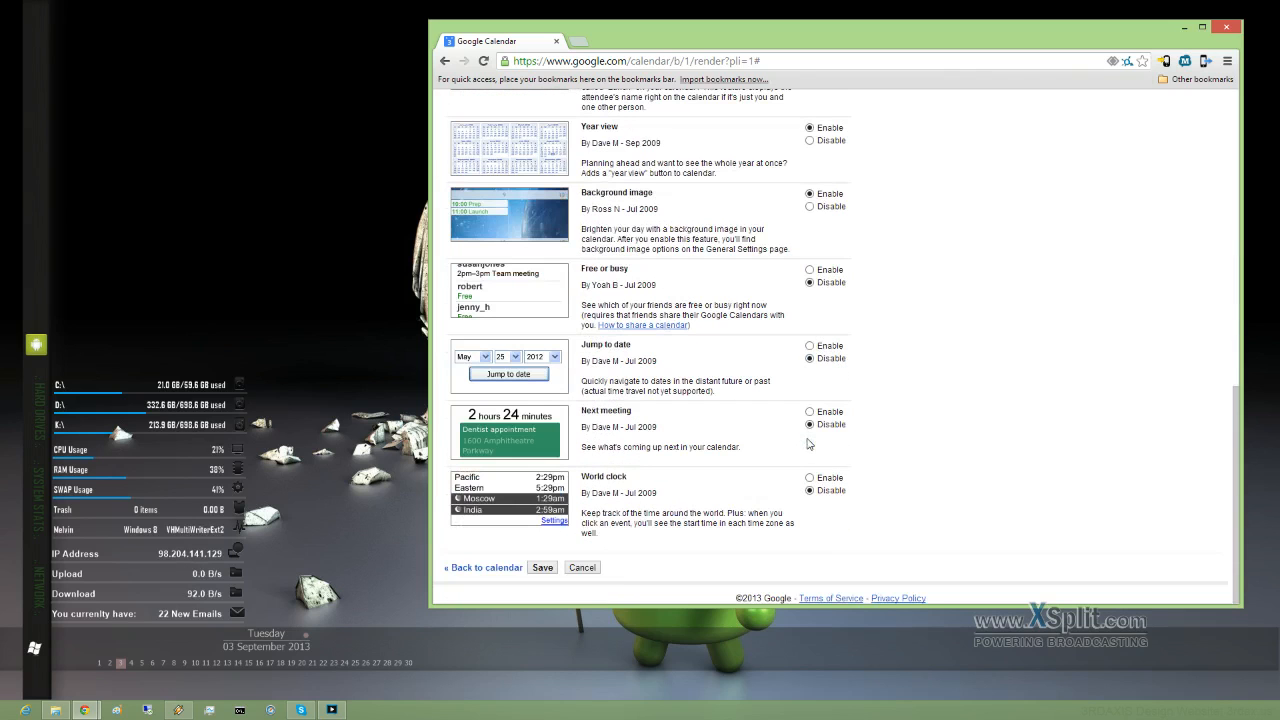
click(542, 567)
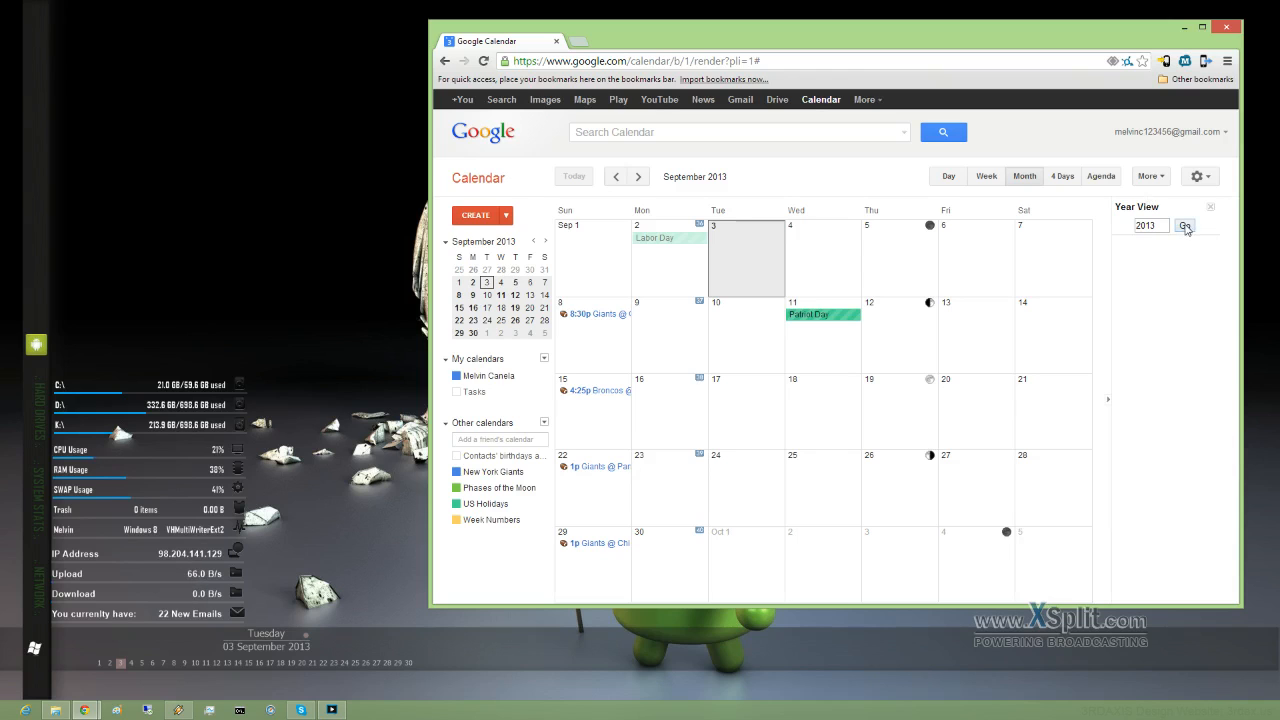
click(1184, 225)
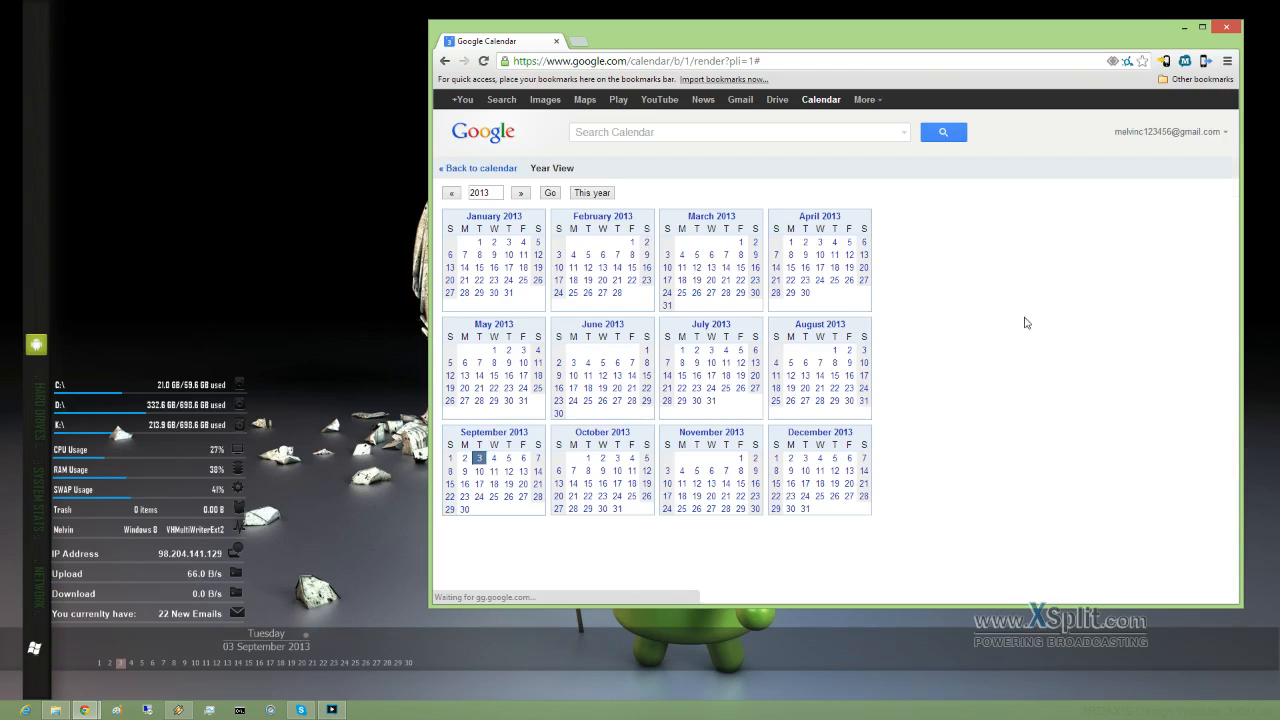
click(478, 170)
click(1207, 179)
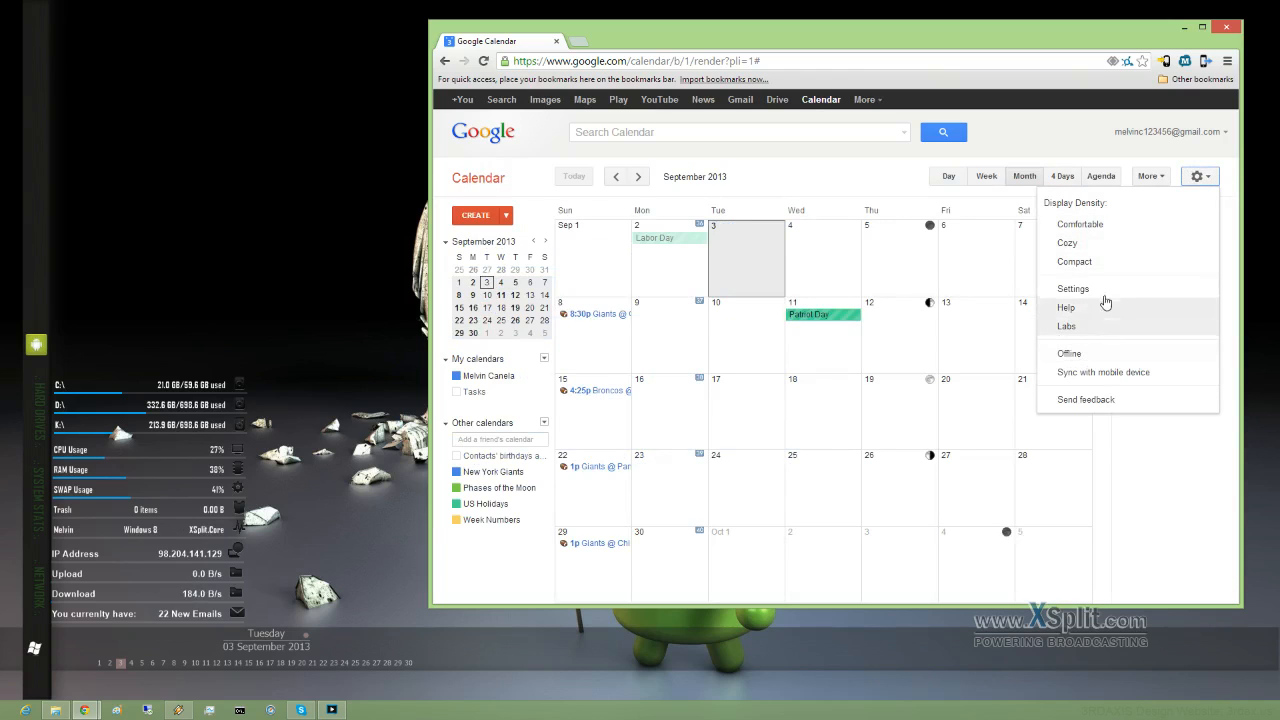
click(1087, 289)
scroll(820, 371, down, 5)
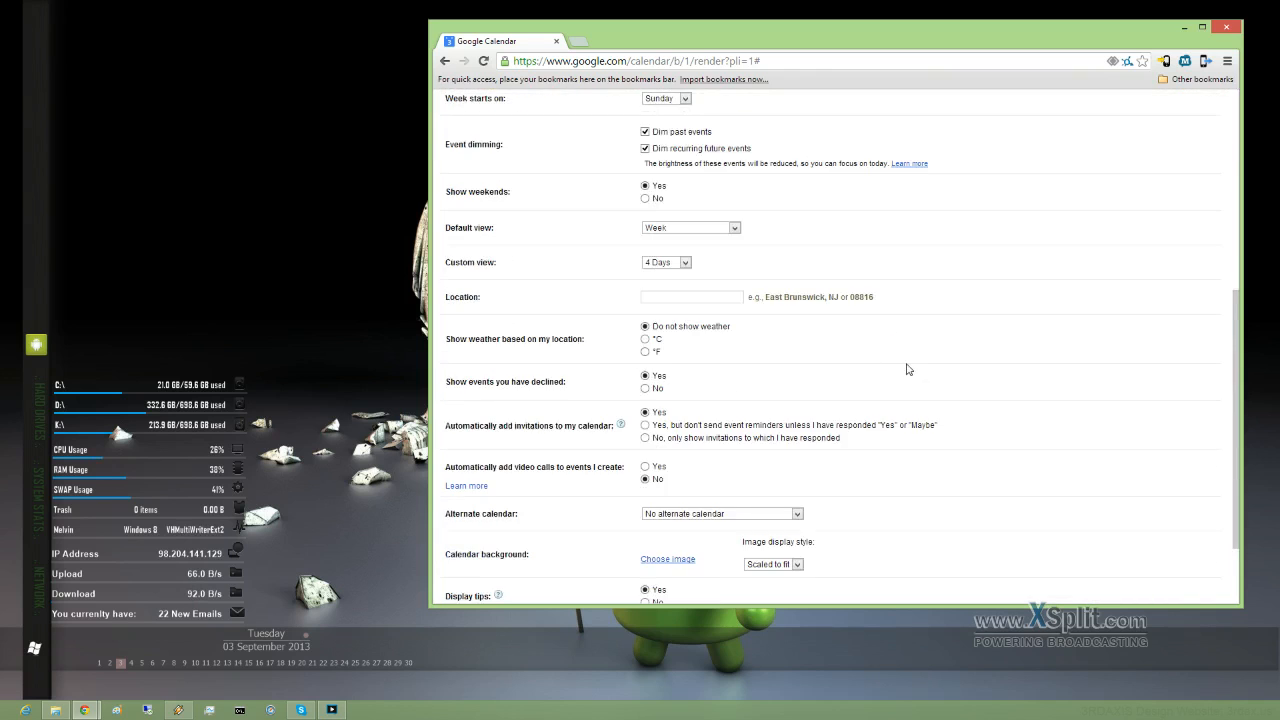
scroll(1126, 233, up, 3)
scroll(980, 299, up, 2)
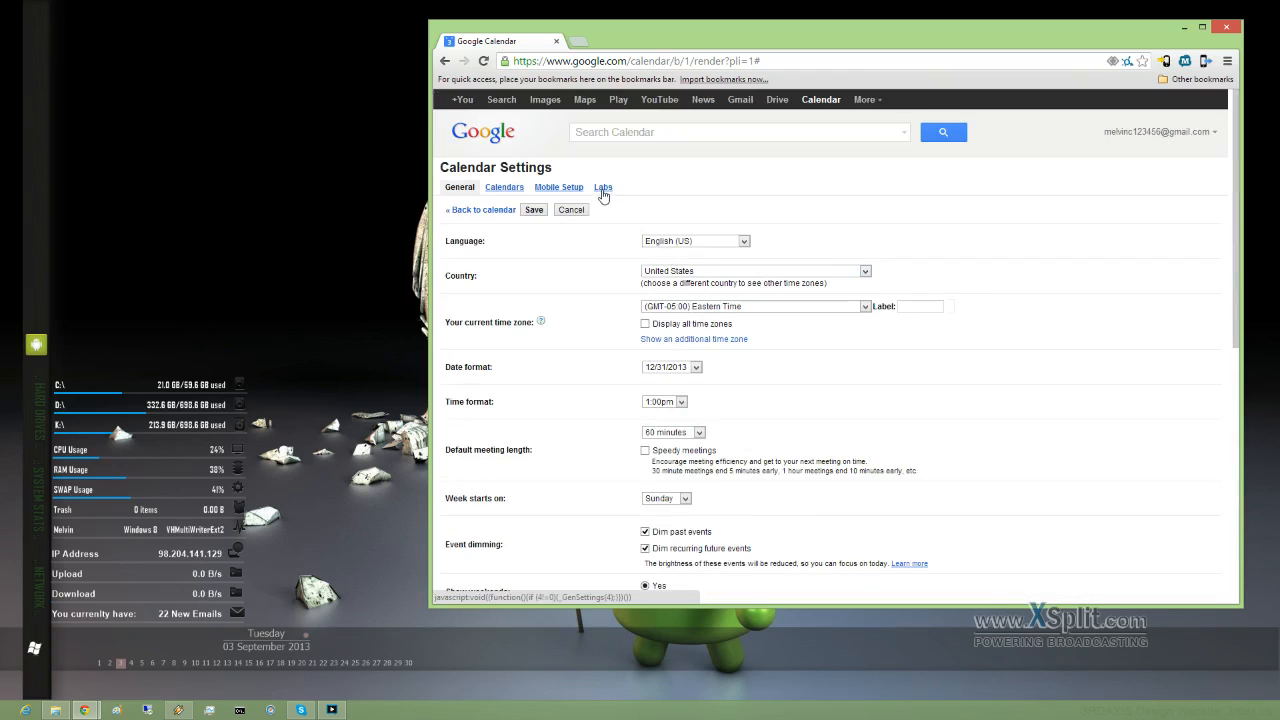
scroll(612, 262, down, 3)
scroll(612, 277, down, 3)
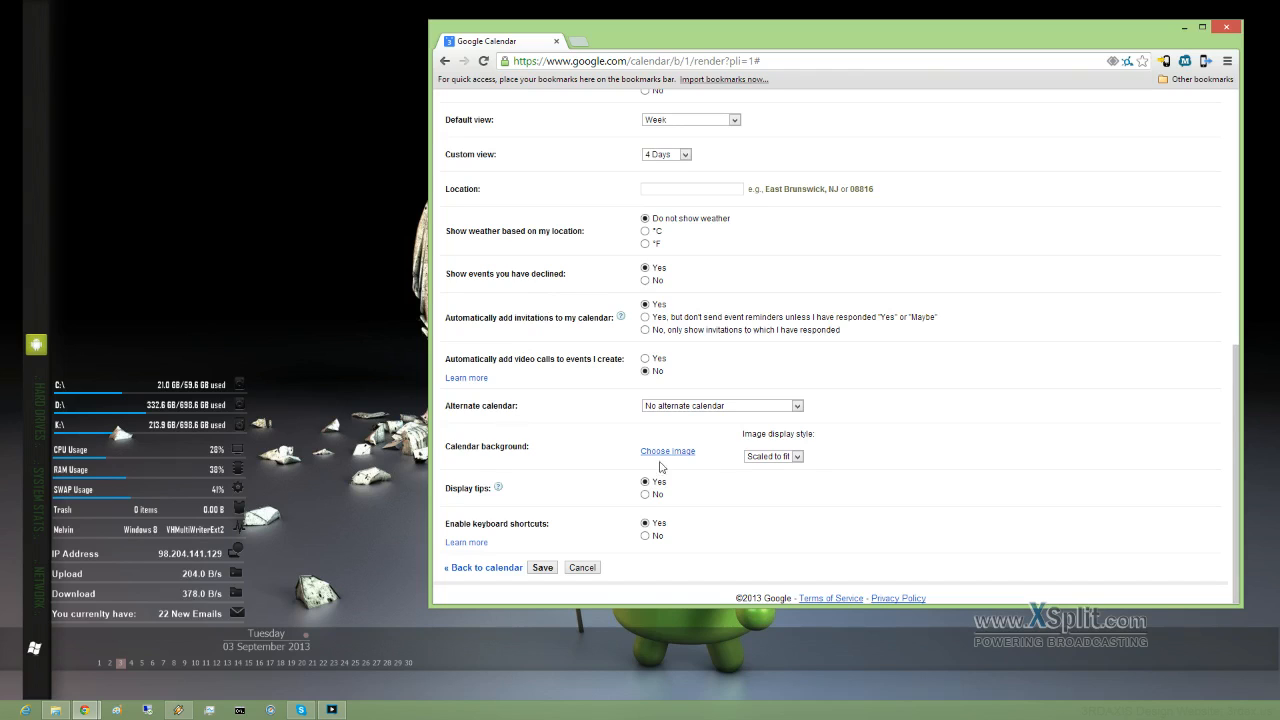
click(798, 457)
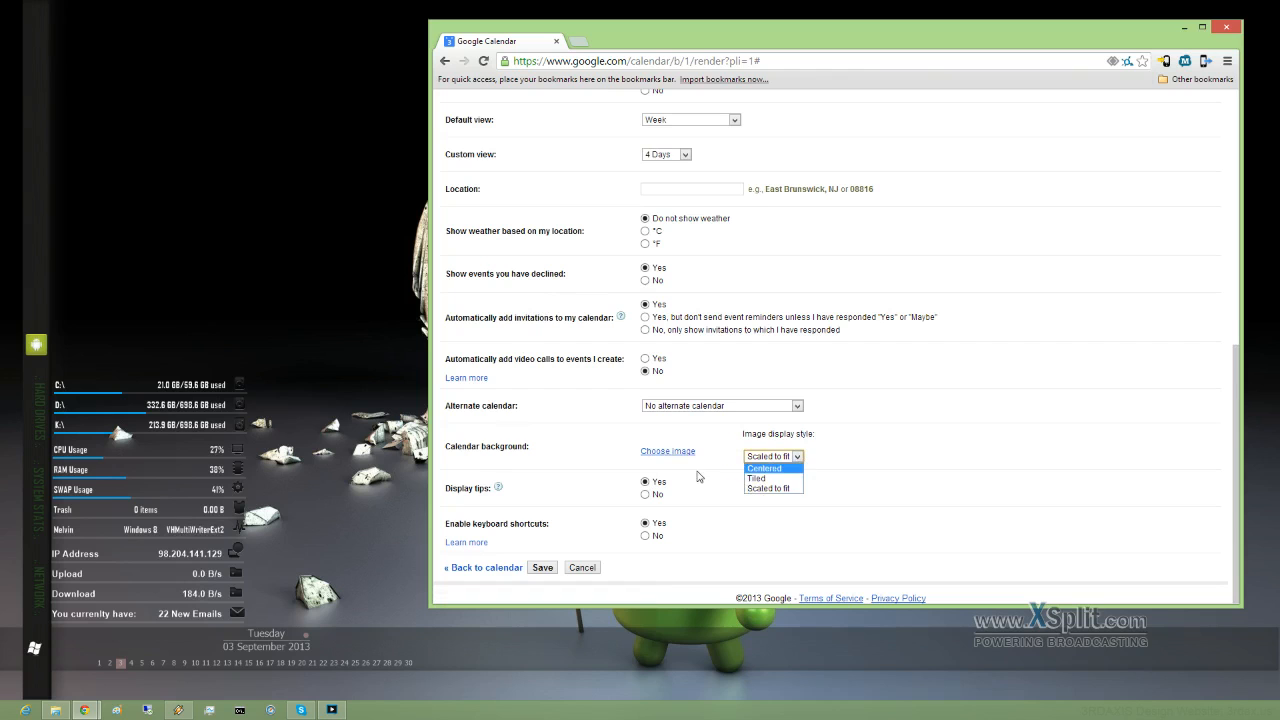
scroll(659, 377, up, 10)
scroll(659, 371, down, 1)
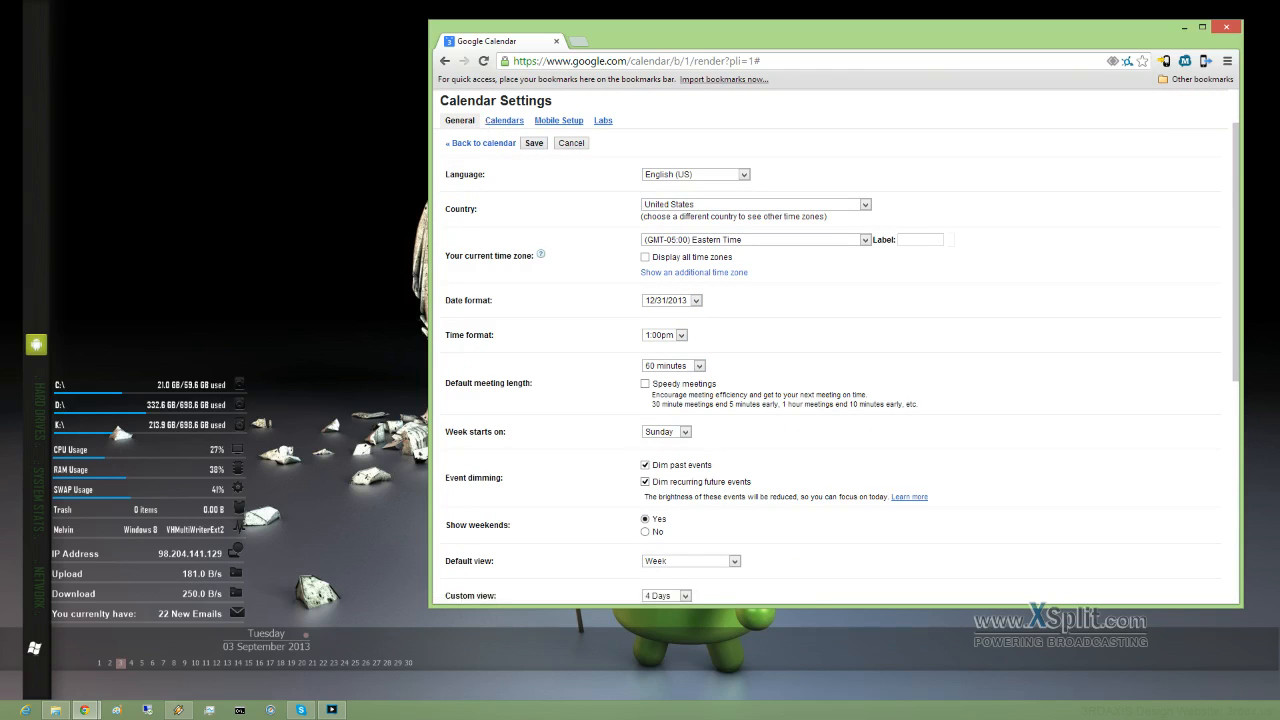
click(477, 144)
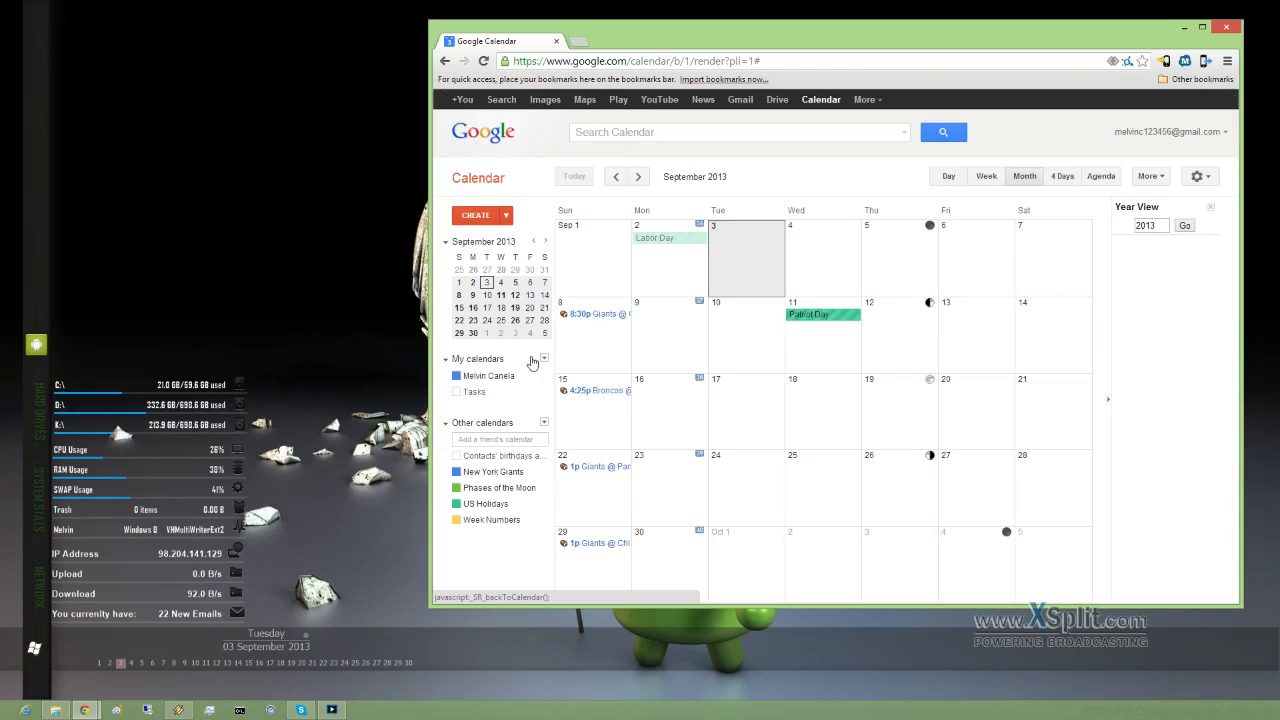